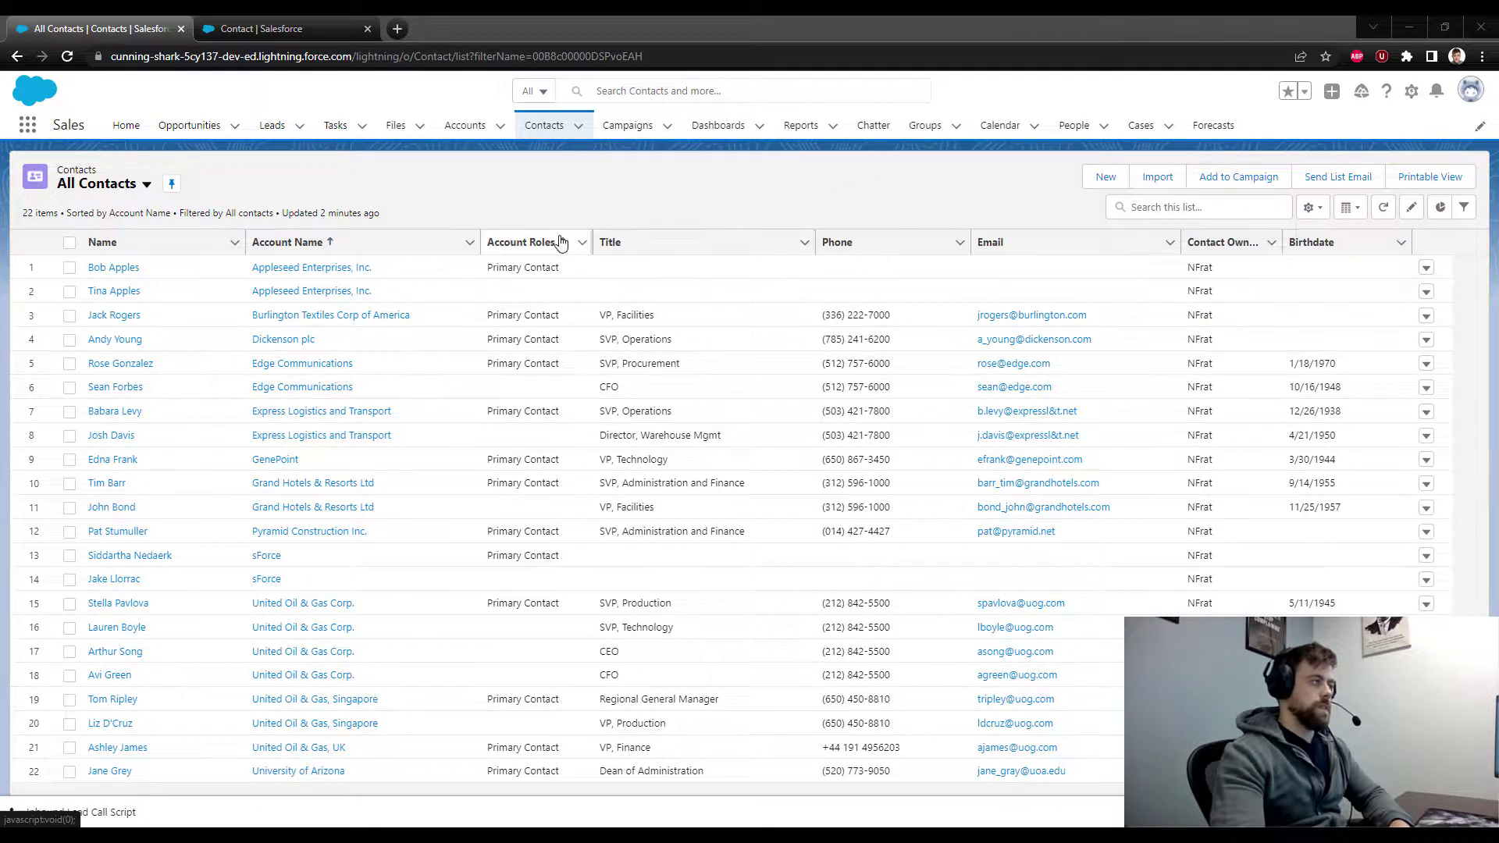
# Set the second contact's Account Roles to Primary Contact, save, and refresh the list.
pyautogui.click(579, 273)
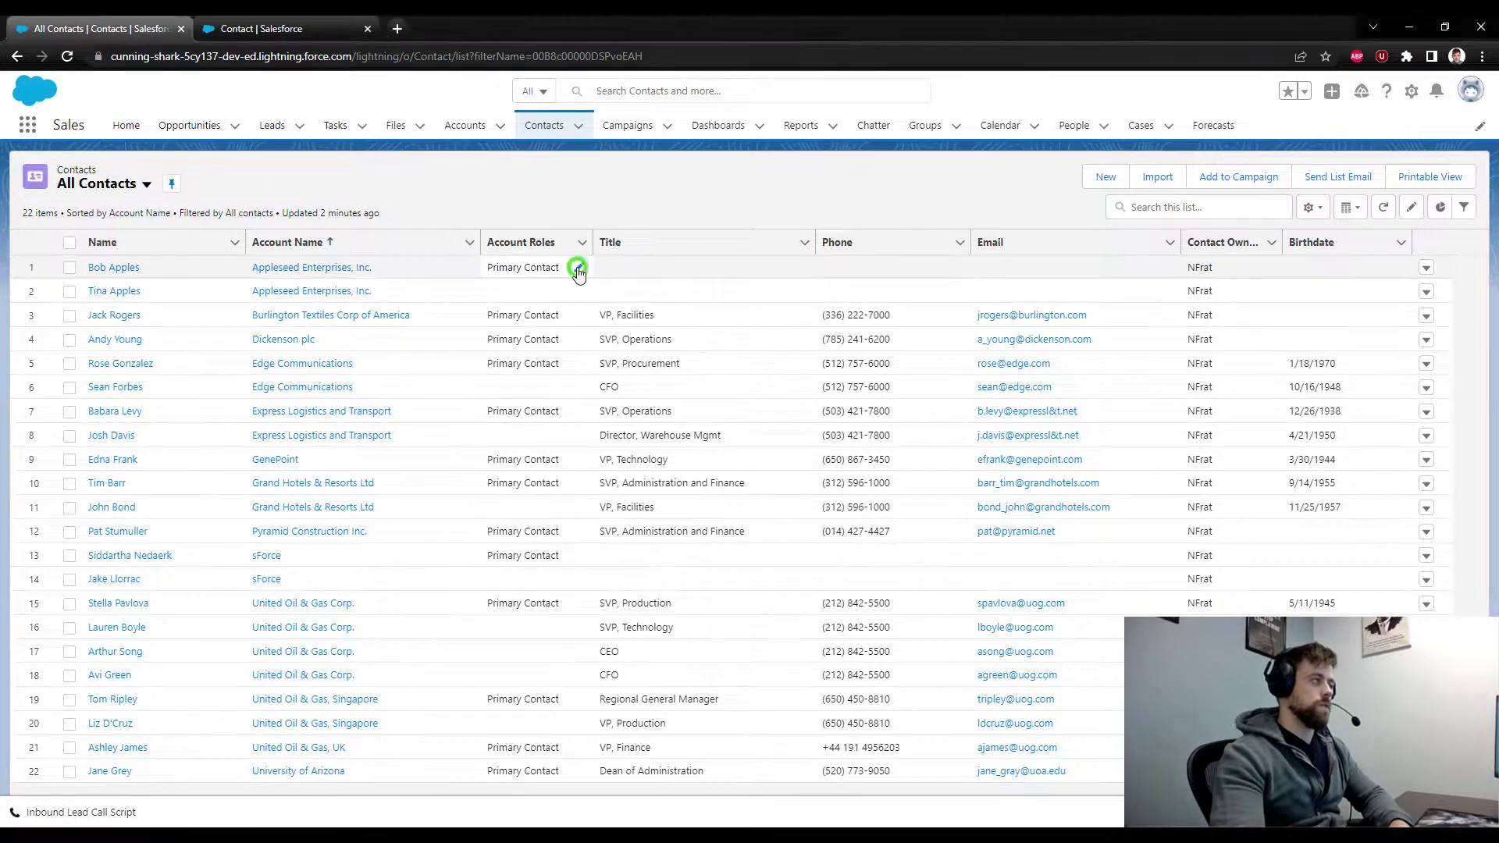
pyautogui.click(597, 272)
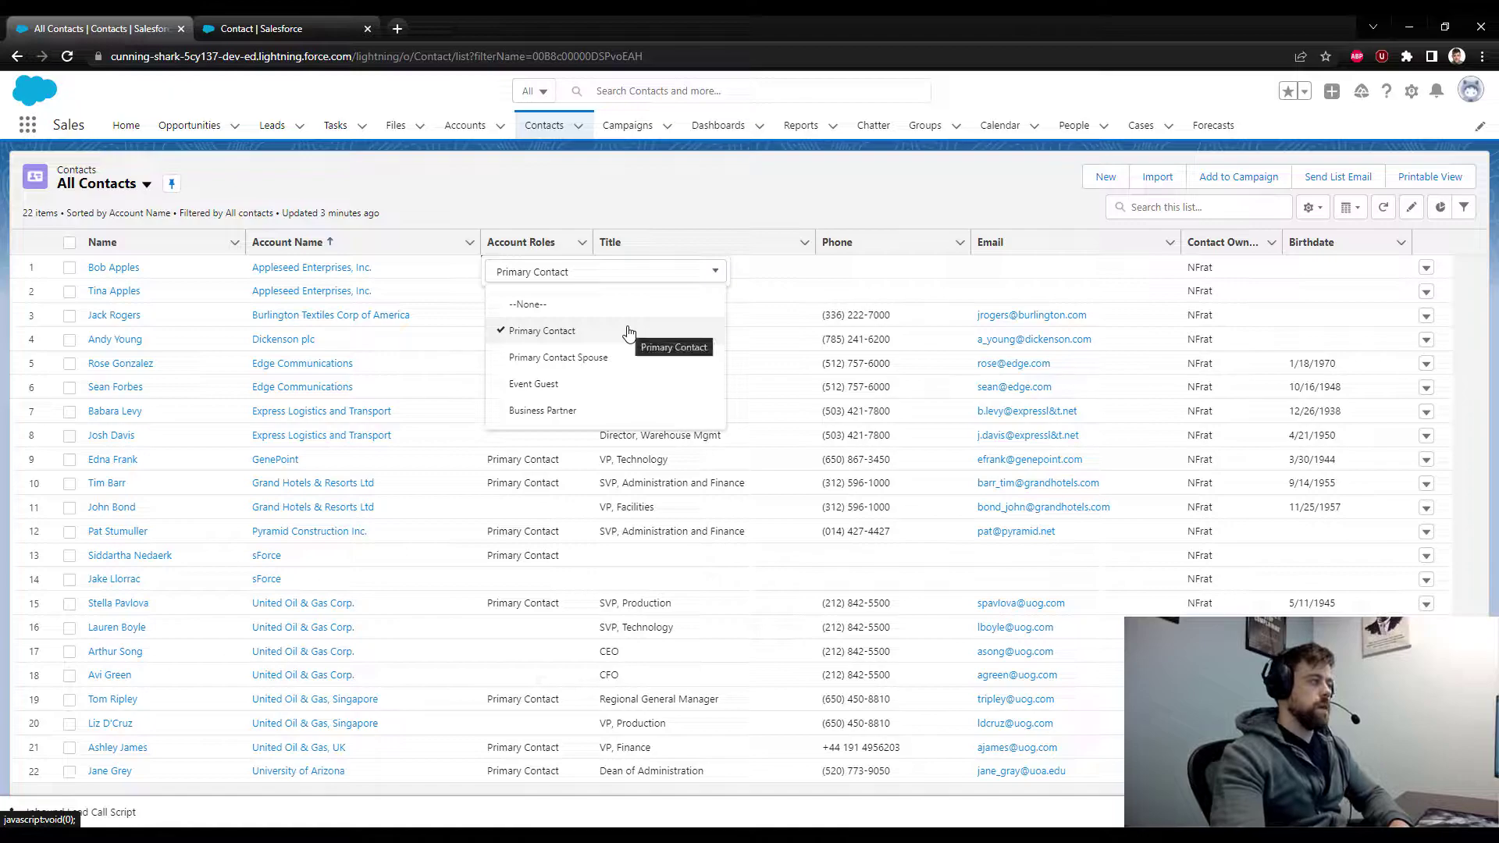
pyautogui.click(684, 185)
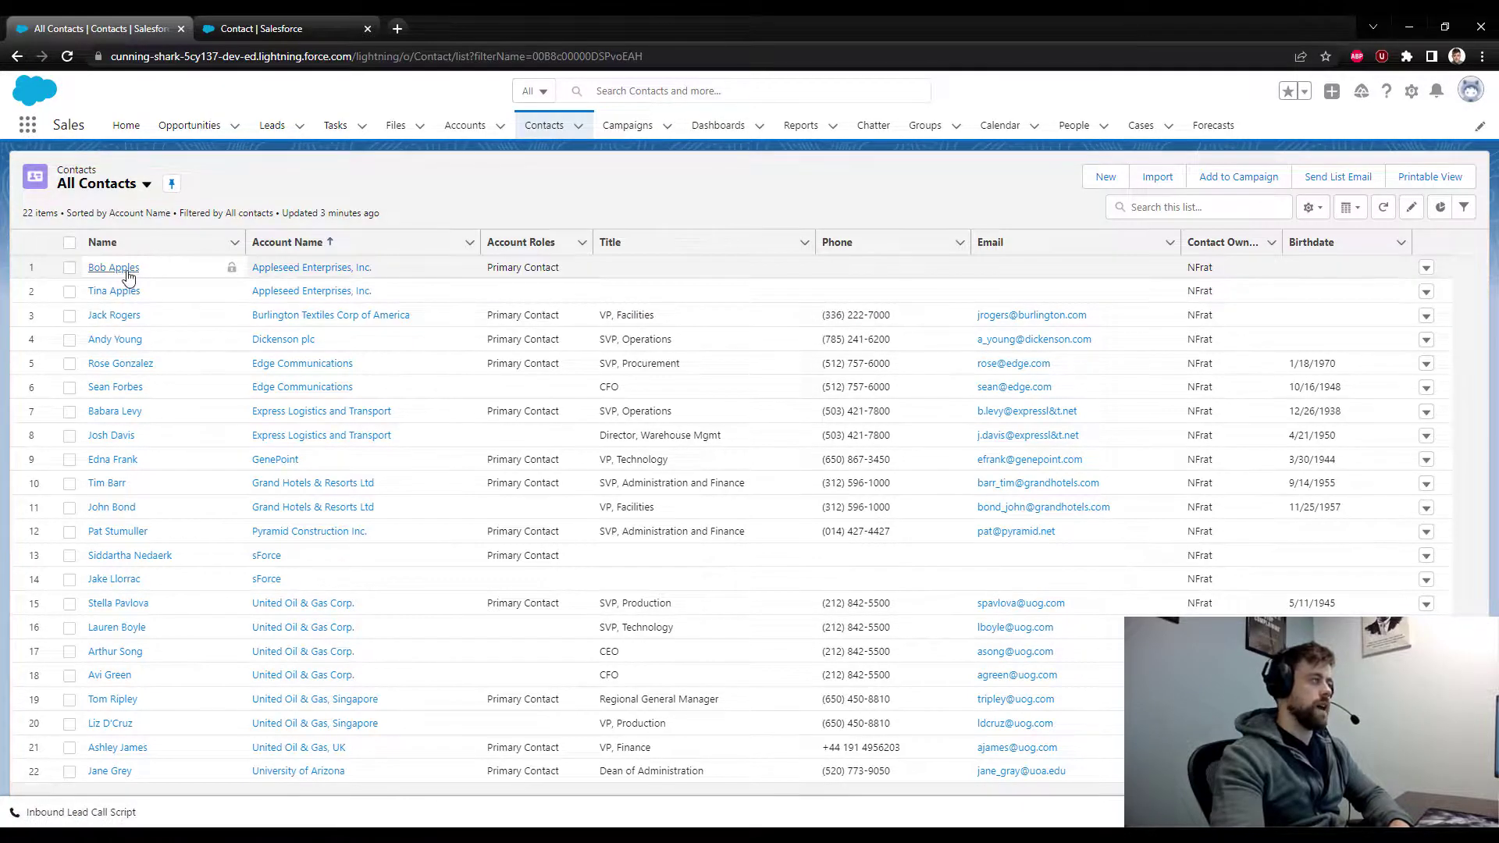
pyautogui.click(579, 293)
pyautogui.click(544, 296)
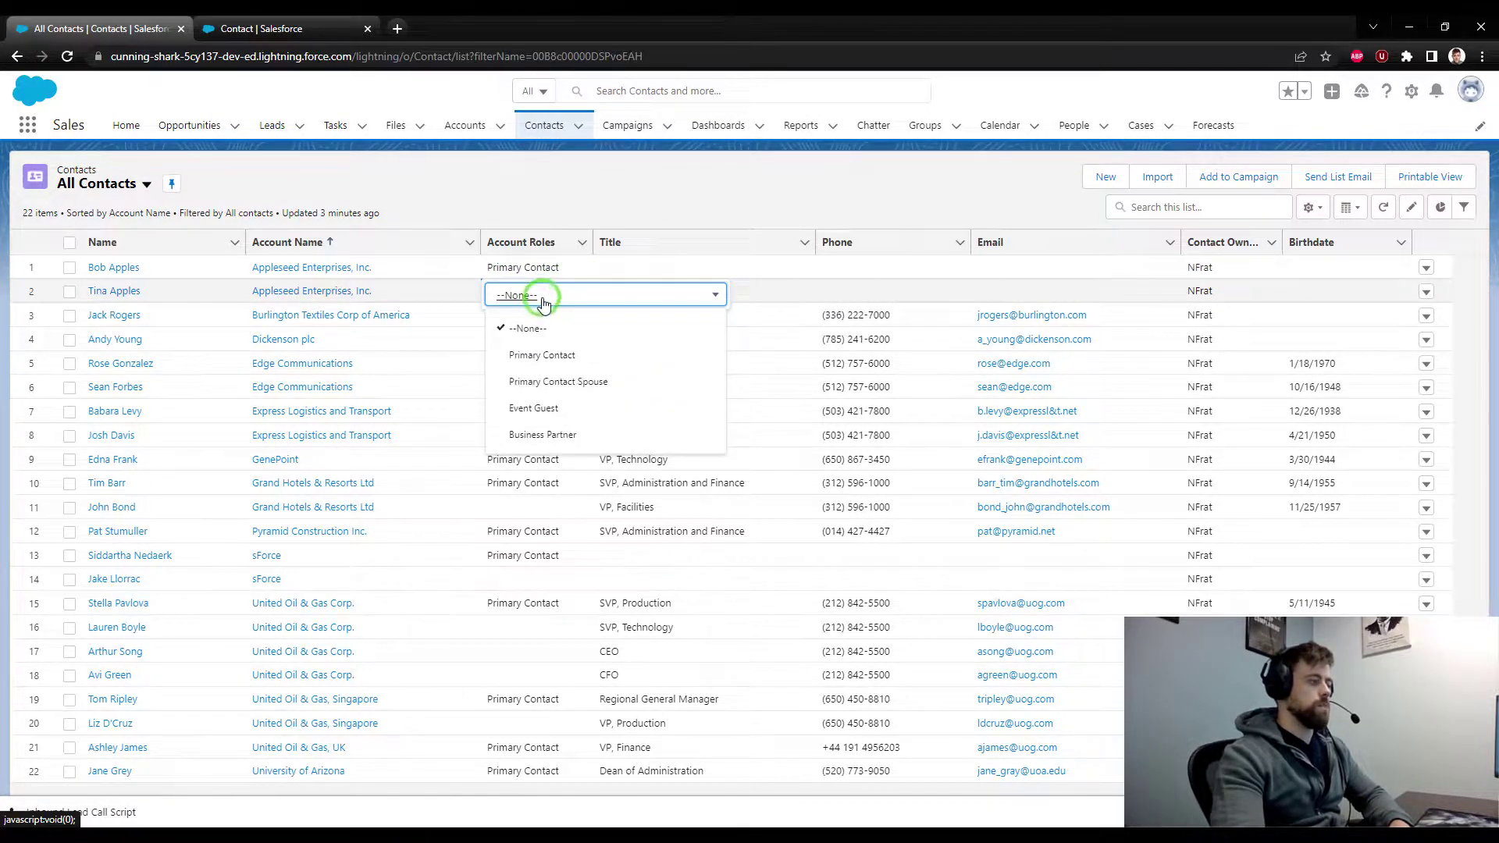
pyautogui.click(523, 353)
pyautogui.click(782, 777)
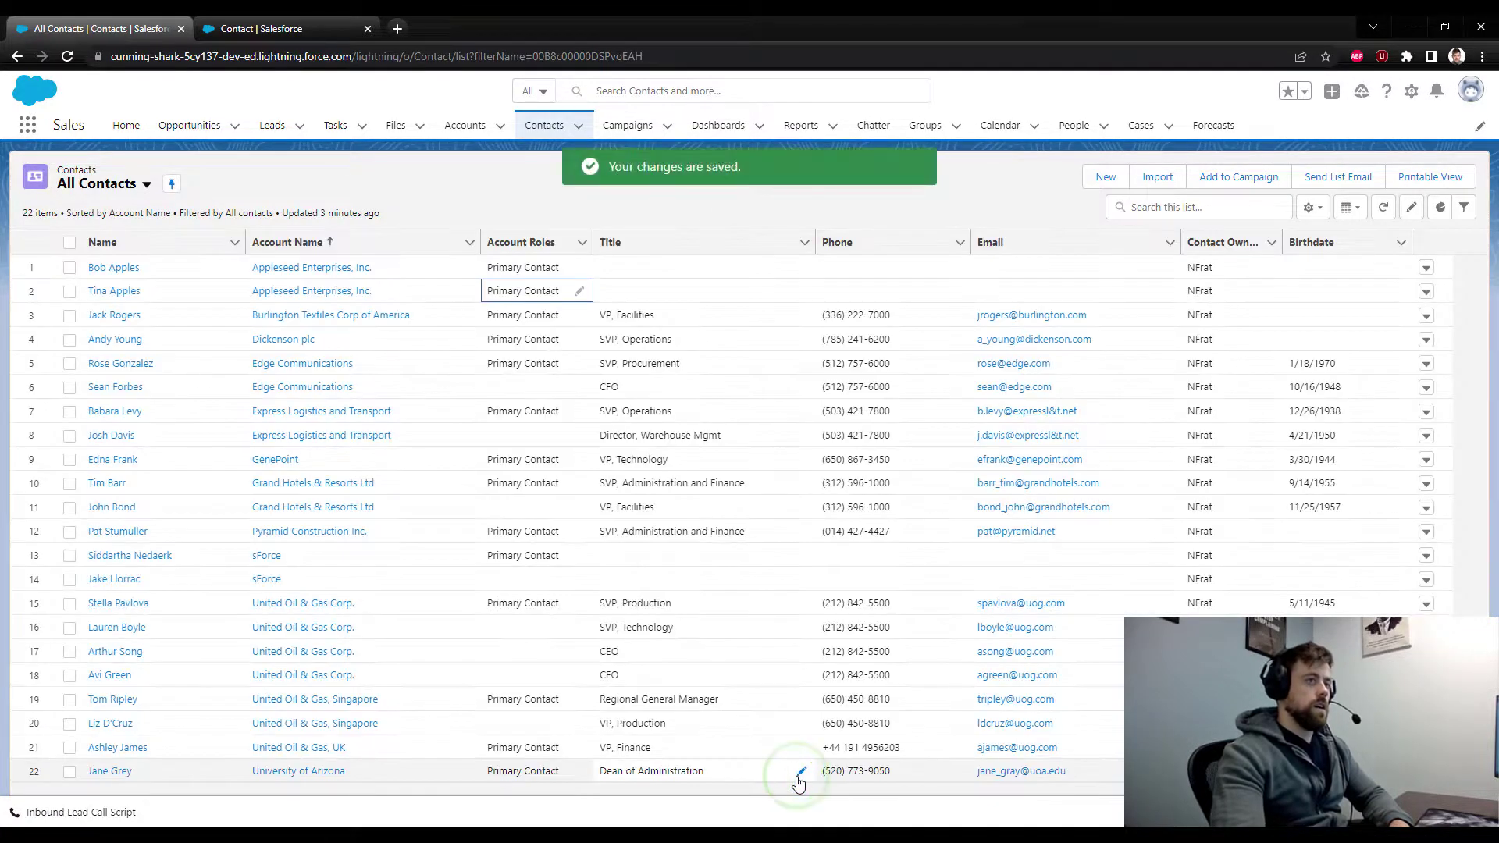
pyautogui.click(1382, 207)
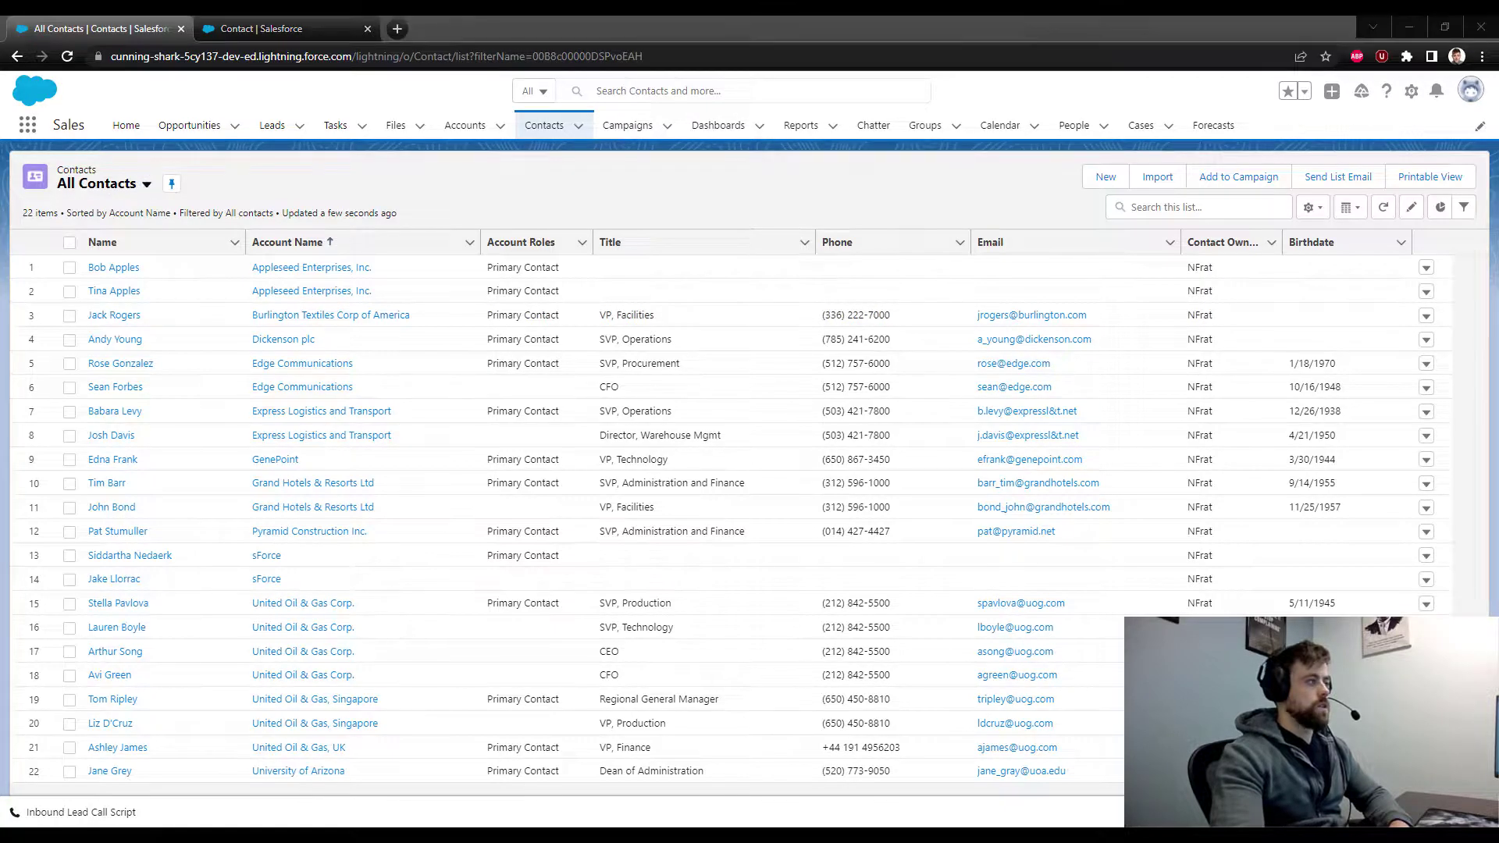
# Reset the second contact's Account Roles to --None--, save, and go to the field definition.
pyautogui.click(579, 294)
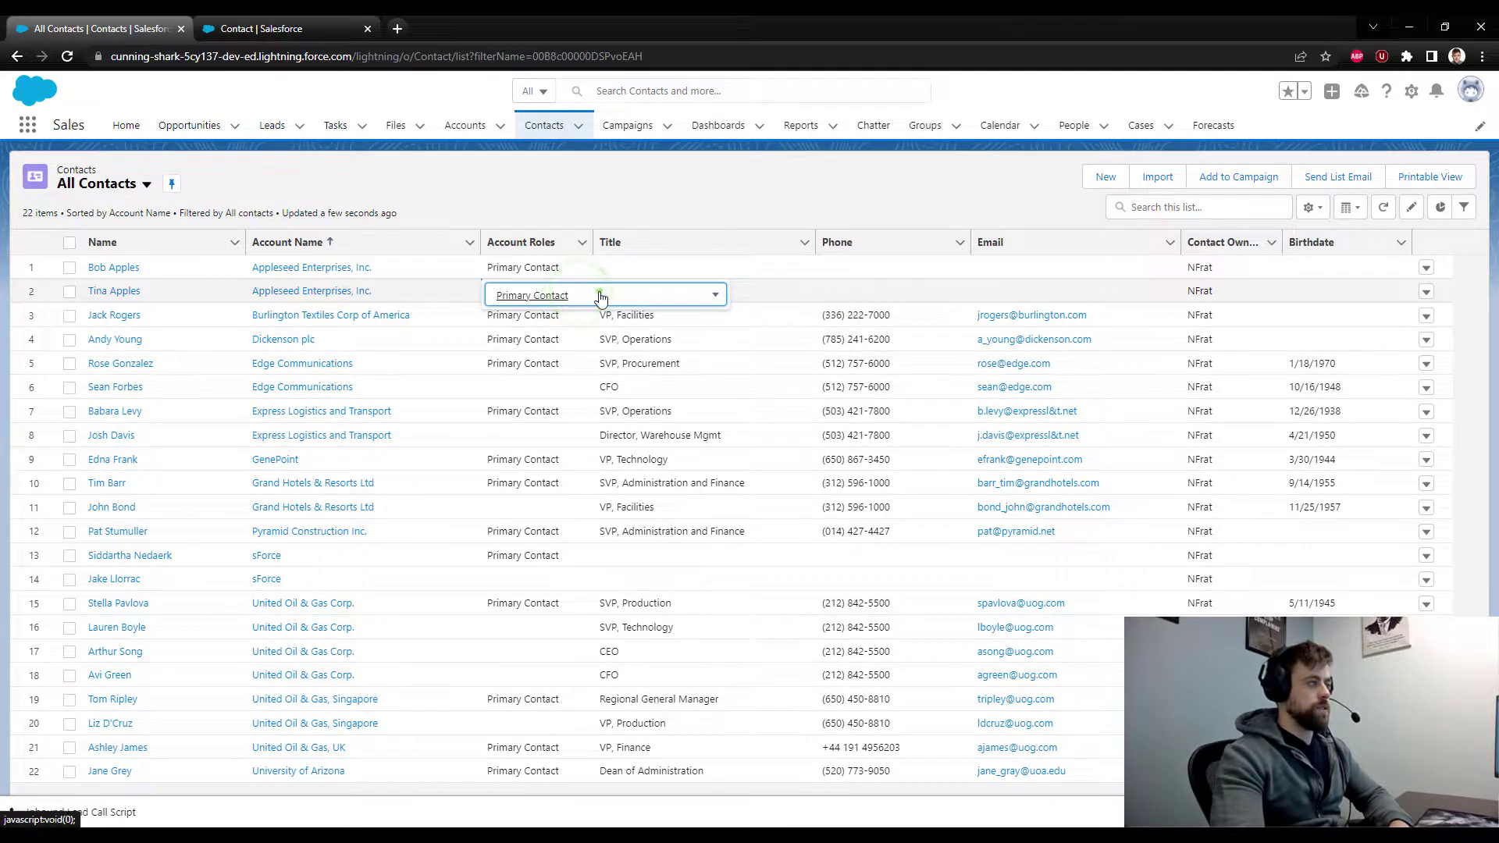
pyautogui.click(597, 295)
pyautogui.click(563, 326)
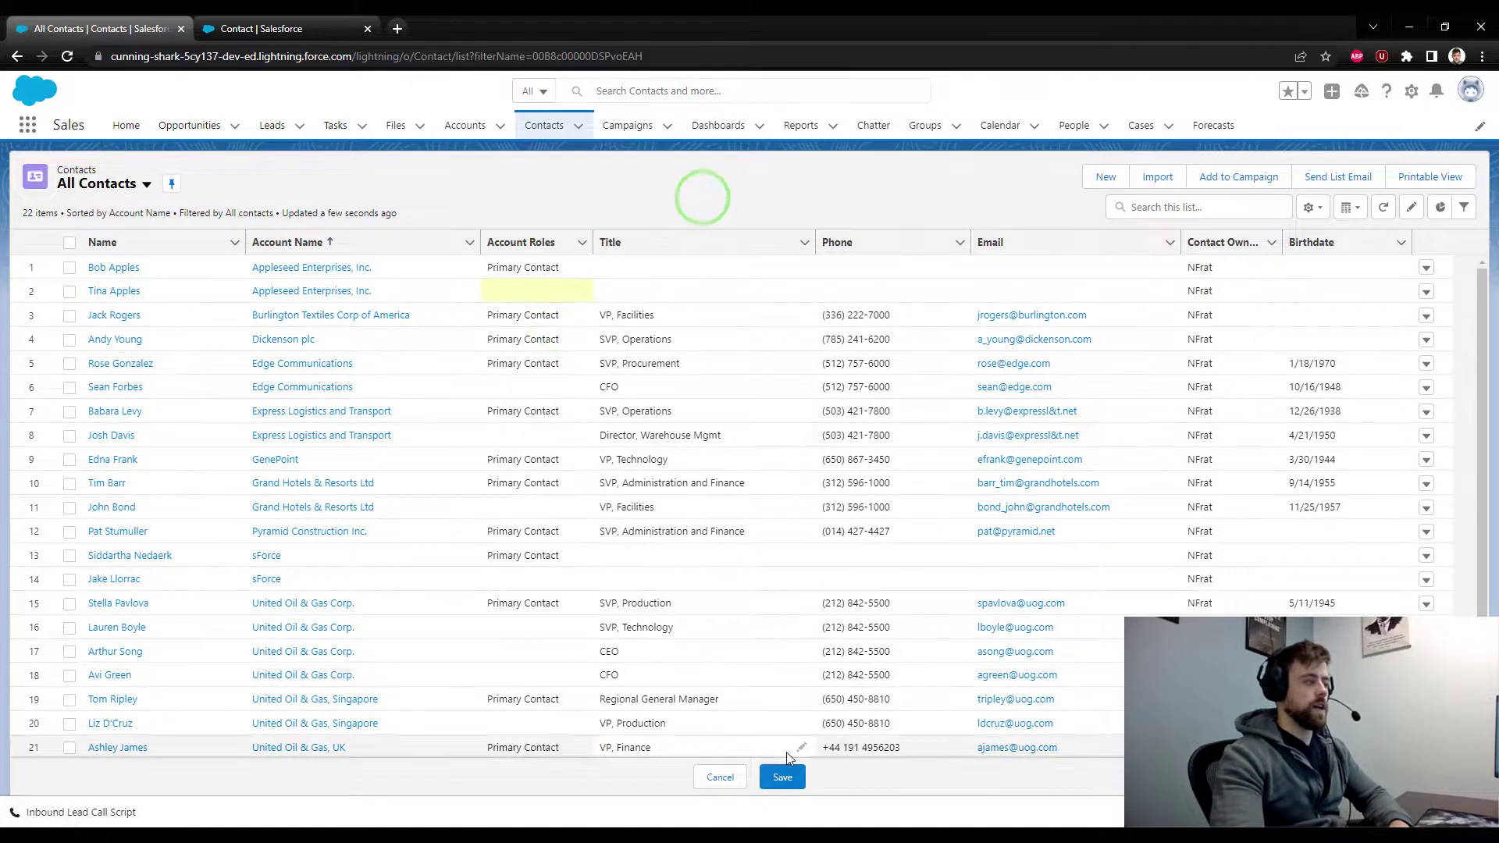
pyautogui.click(783, 773)
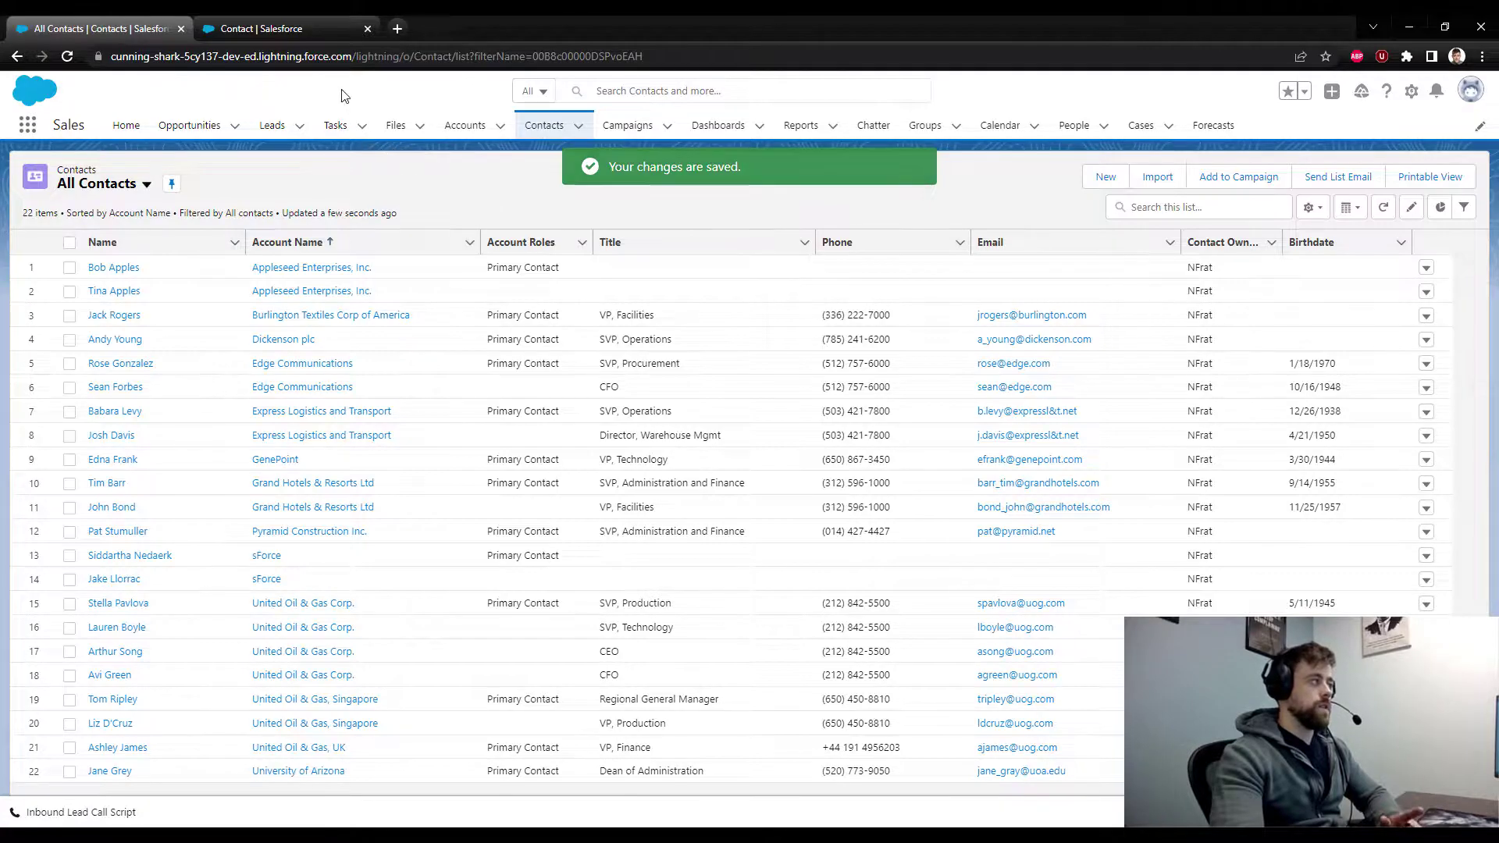
pyautogui.click(305, 29)
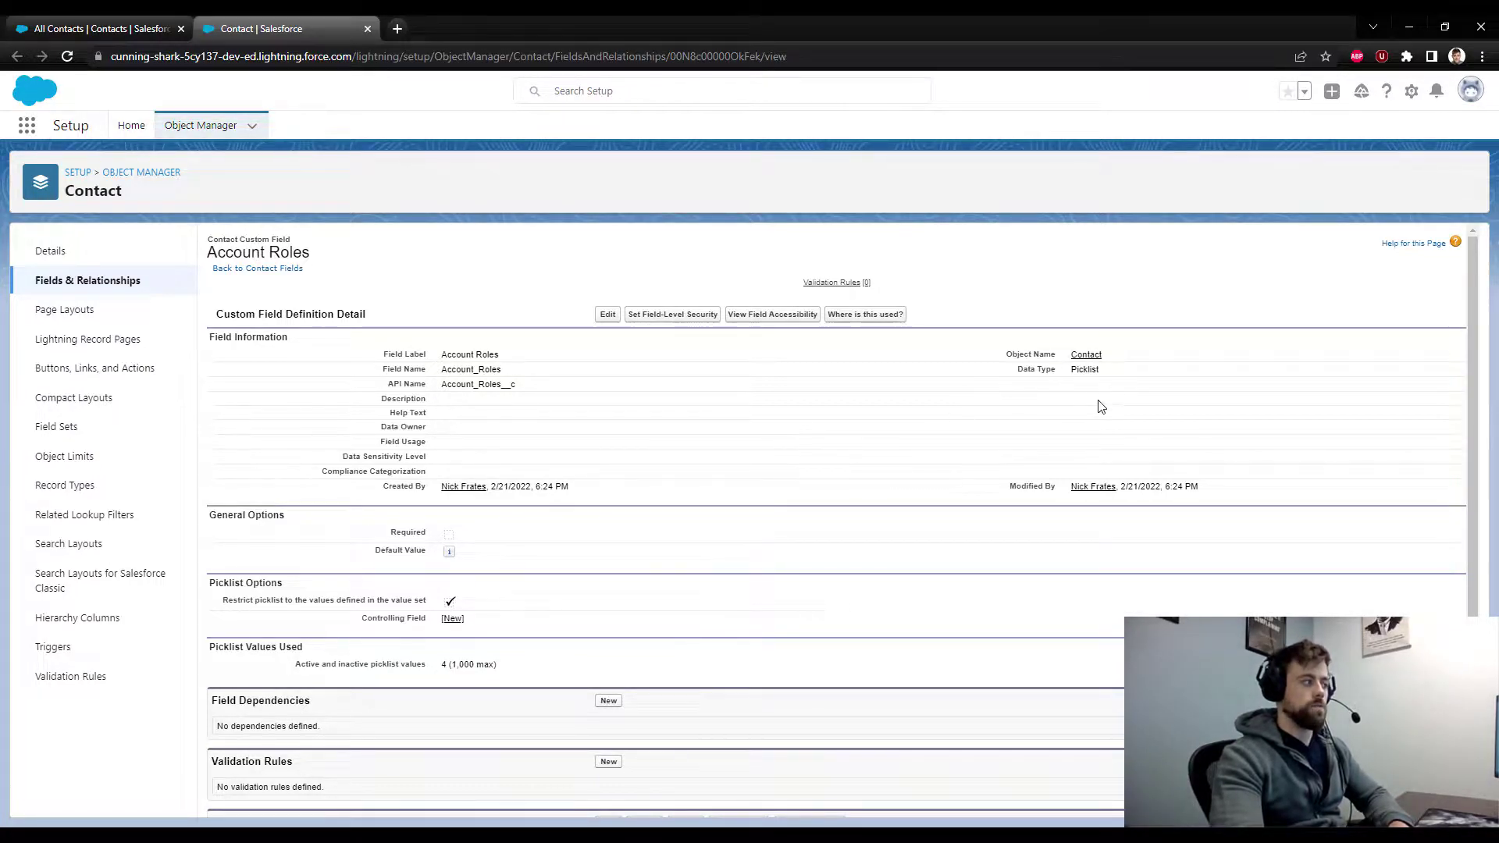
# Scroll the Account Roles field page to review its four picklist values.
pyautogui.scroll(-3, 554, 574)
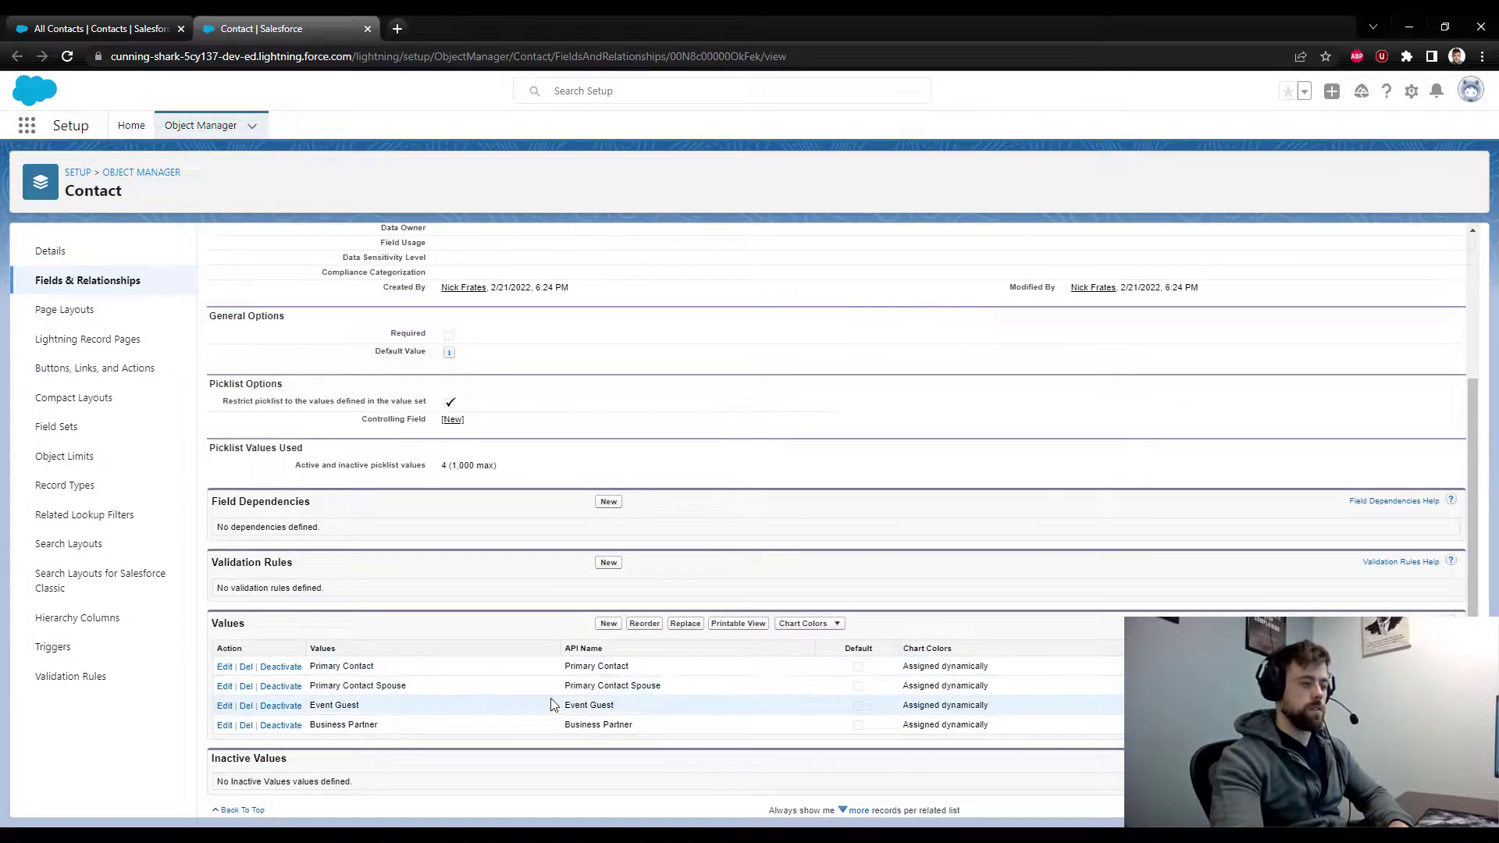
pyautogui.scroll(3, 991, 685)
# Open Setup's Flows page via a Quick Find search for 'flow' and dismiss the Tips panel.
pyautogui.click(121, 31)
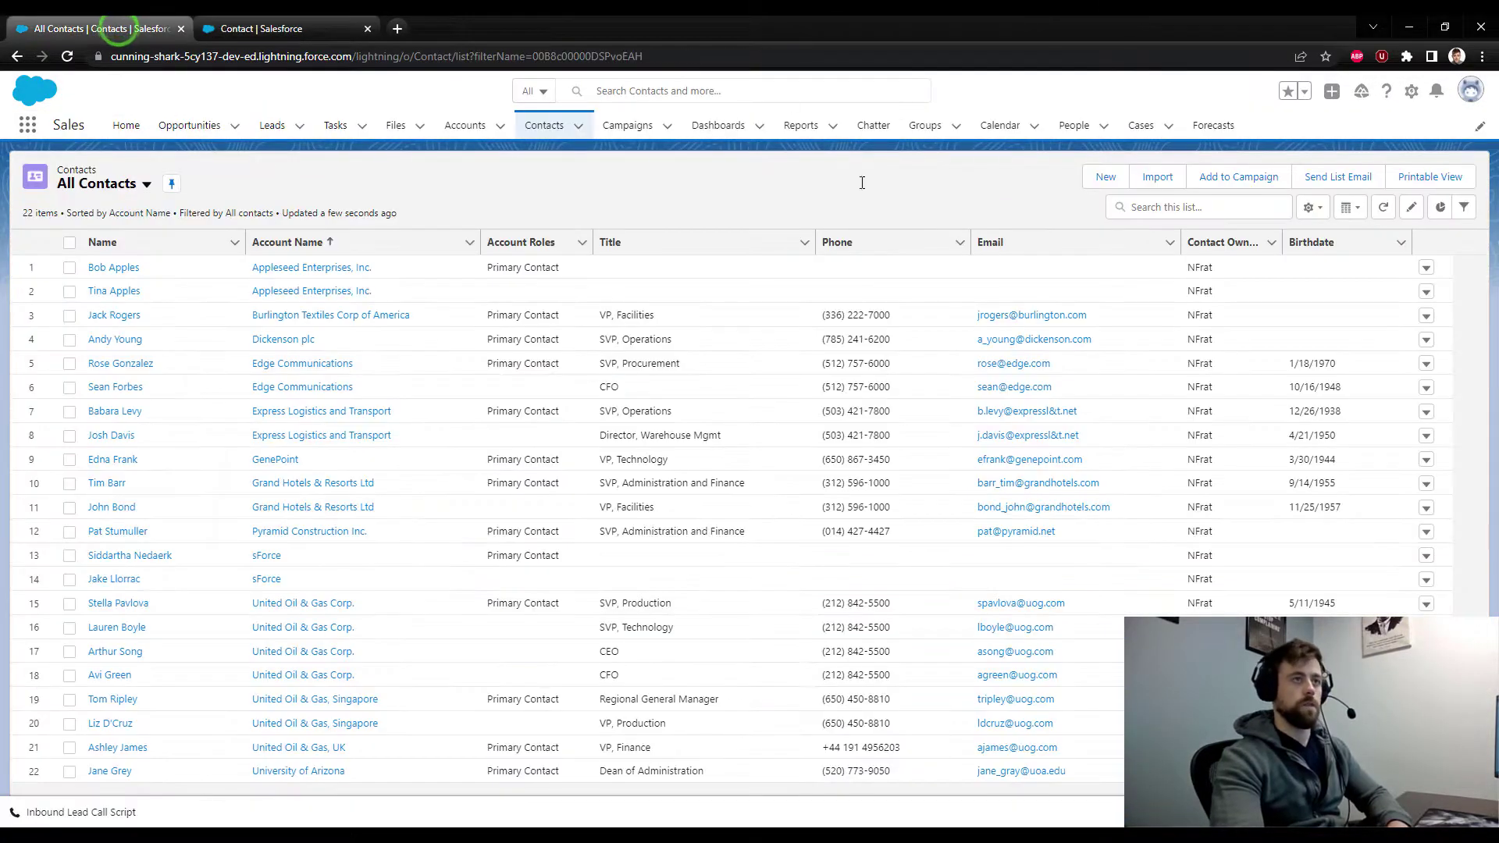
pyautogui.click(1411, 91)
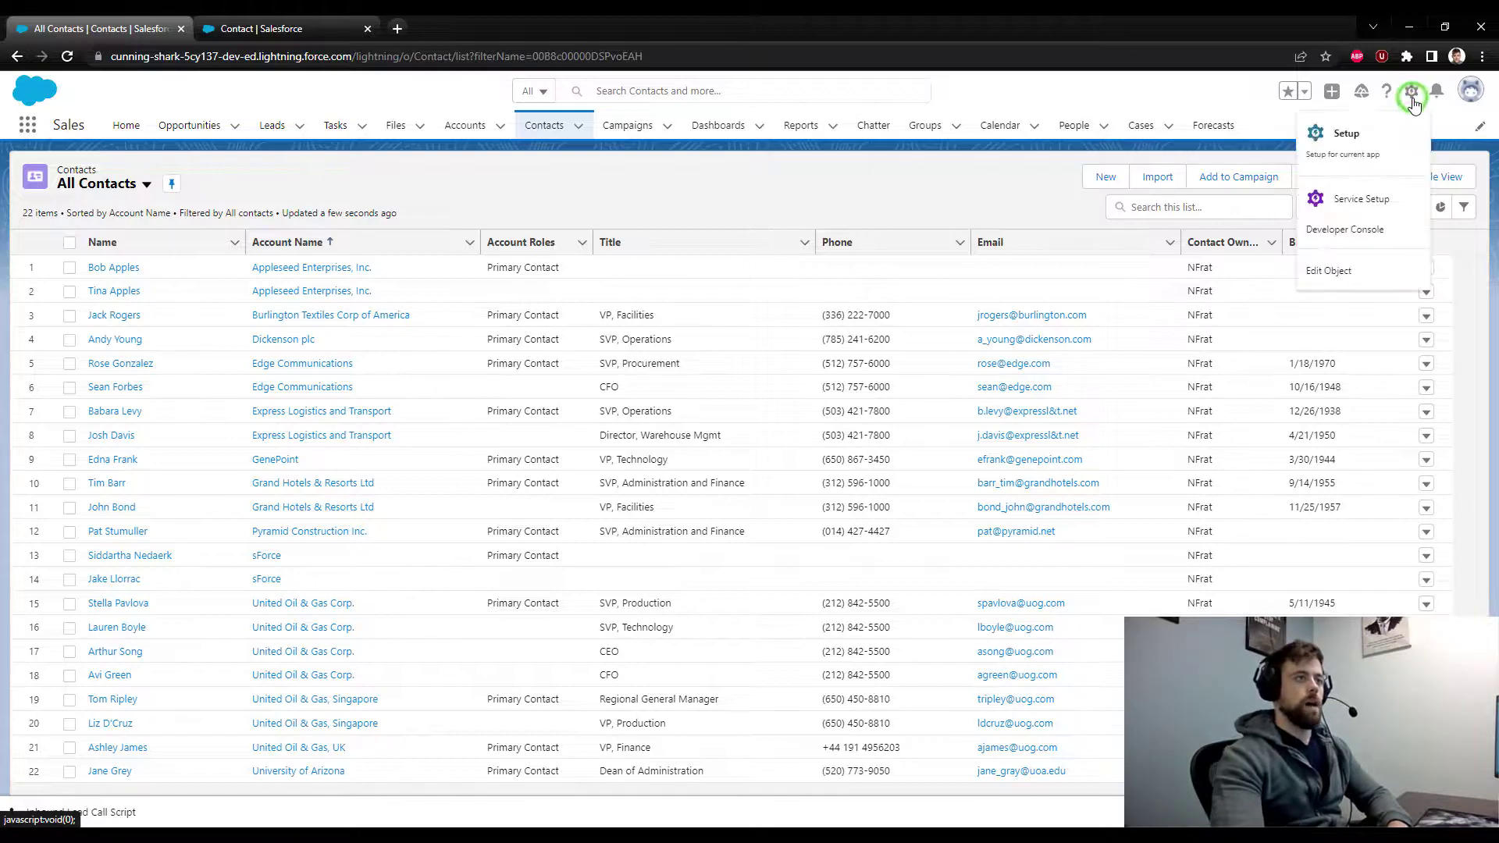
pyautogui.click(1347, 131)
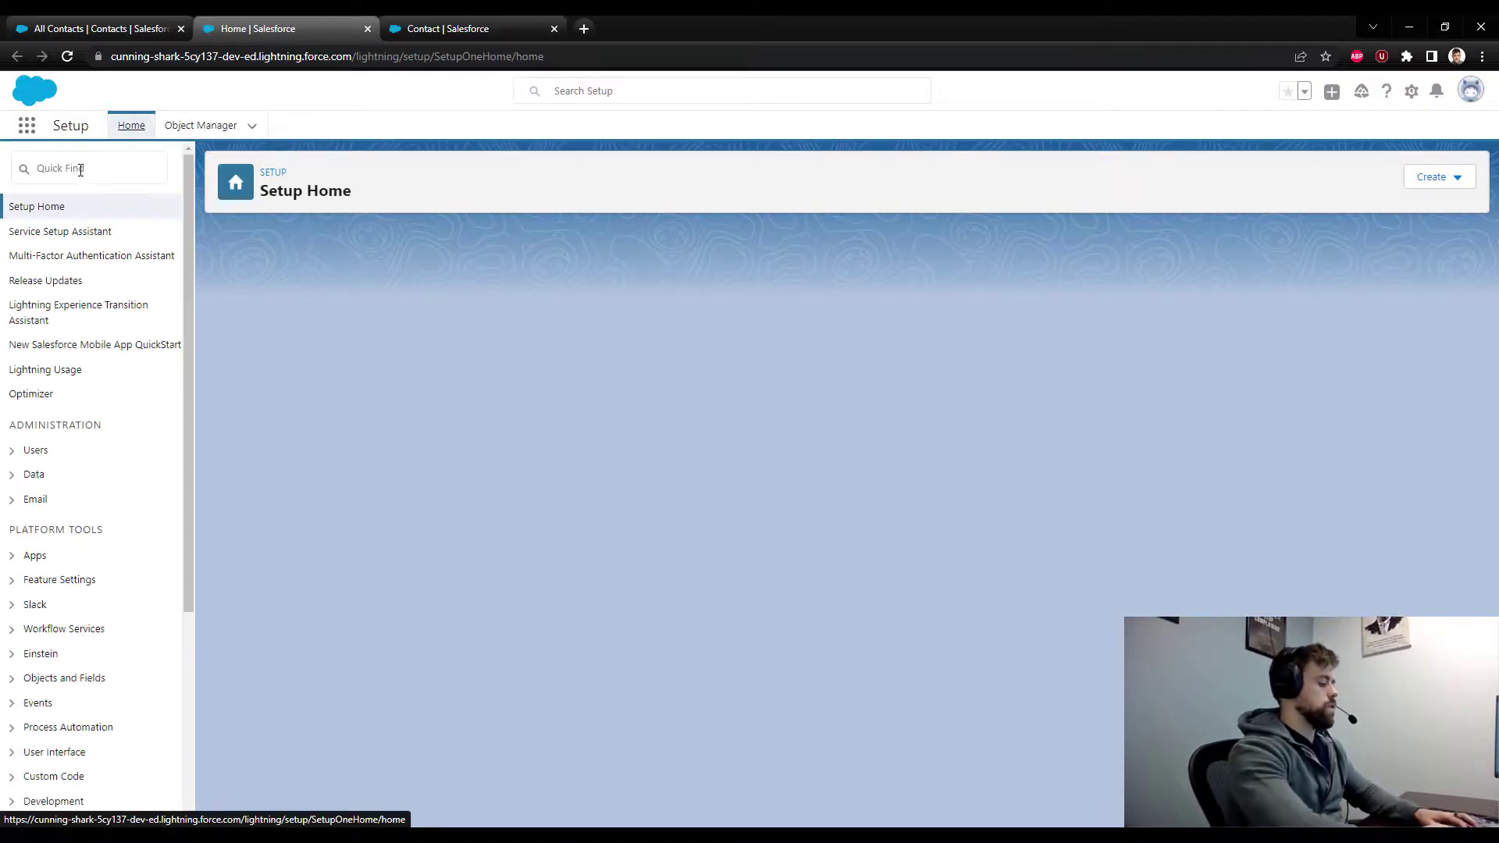
pyautogui.click(80, 170)
pyautogui.write('f')
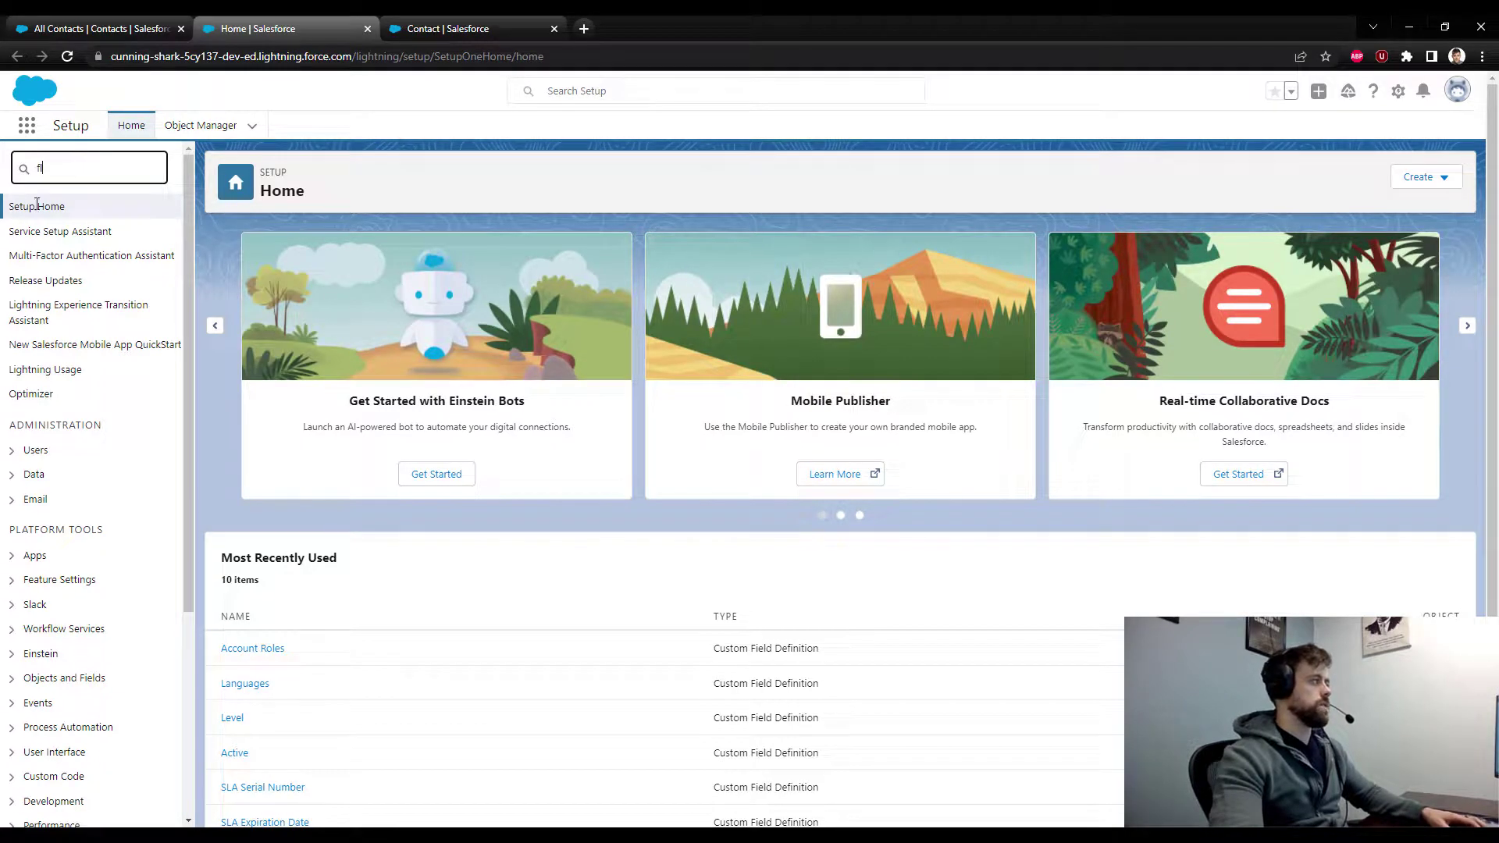
pyautogui.write('low')
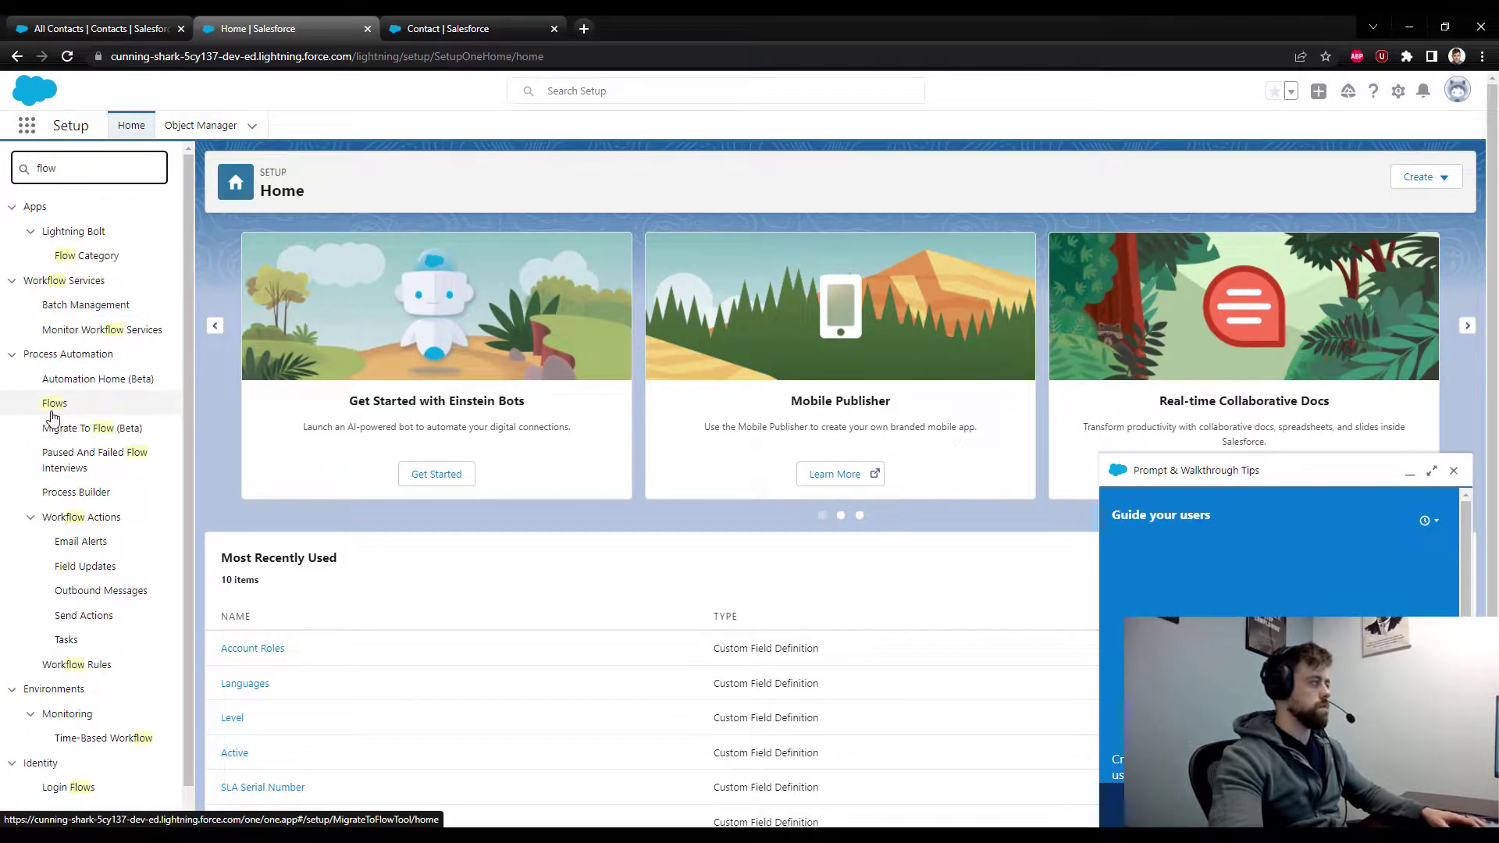
pyautogui.click(53, 403)
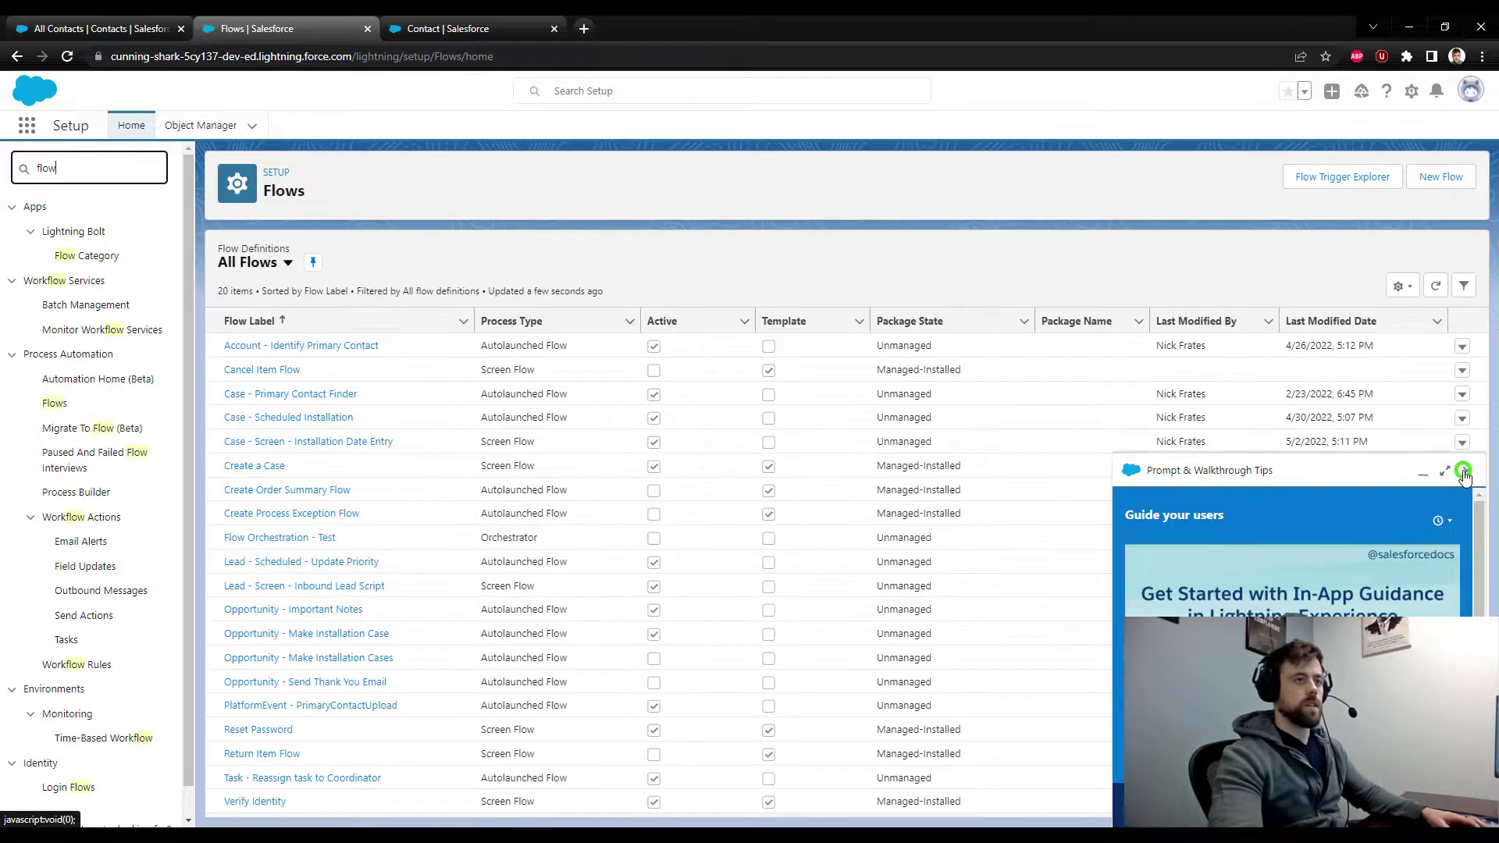
pyautogui.click(1465, 470)
# Create a Record-Triggered Flow on the Contact object that runs when a record is updated.
pyautogui.click(1469, 184)
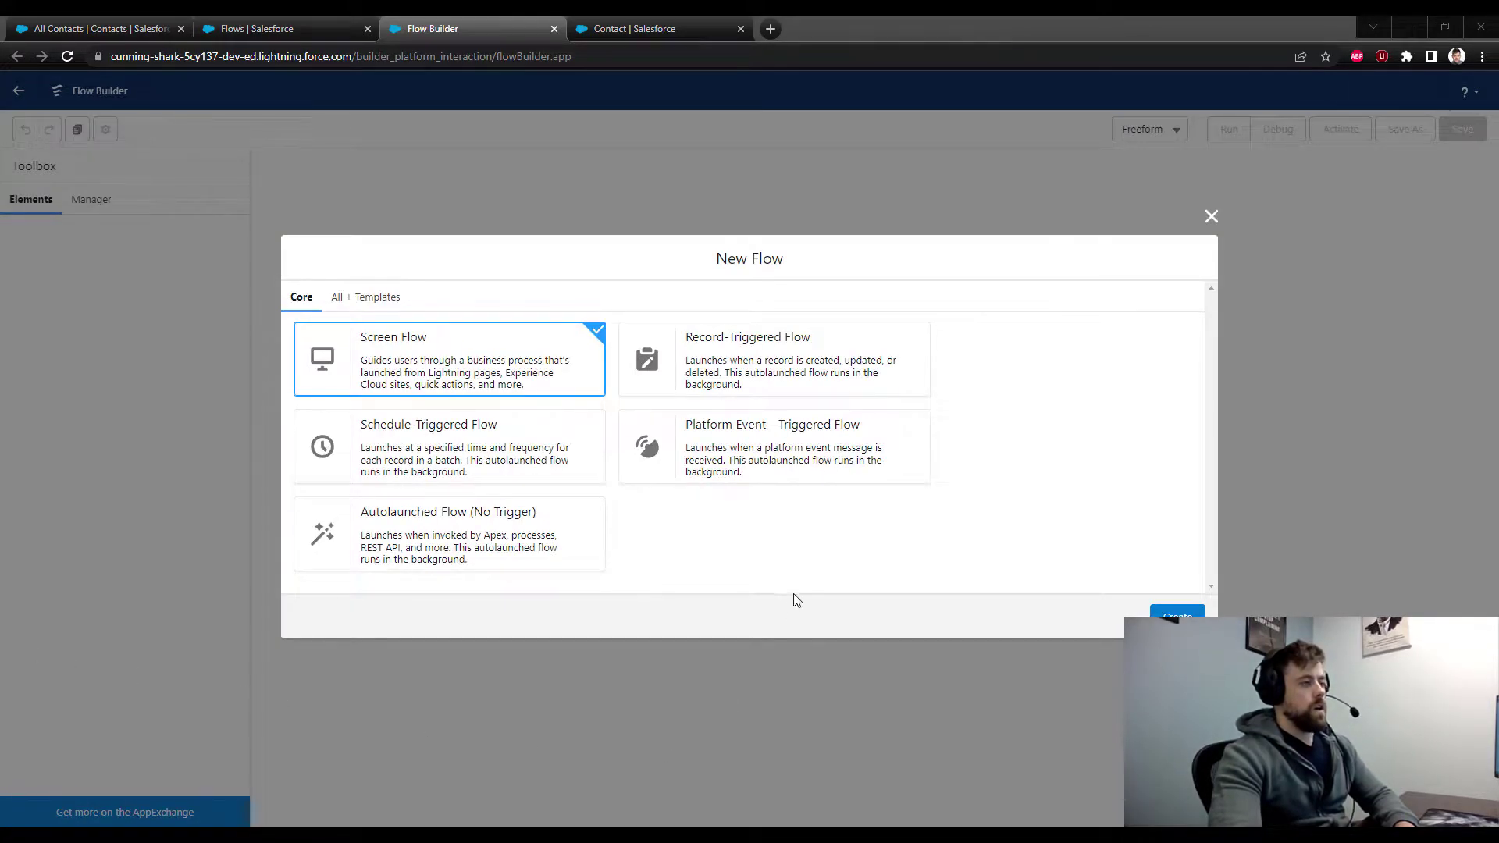
pyautogui.click(787, 349)
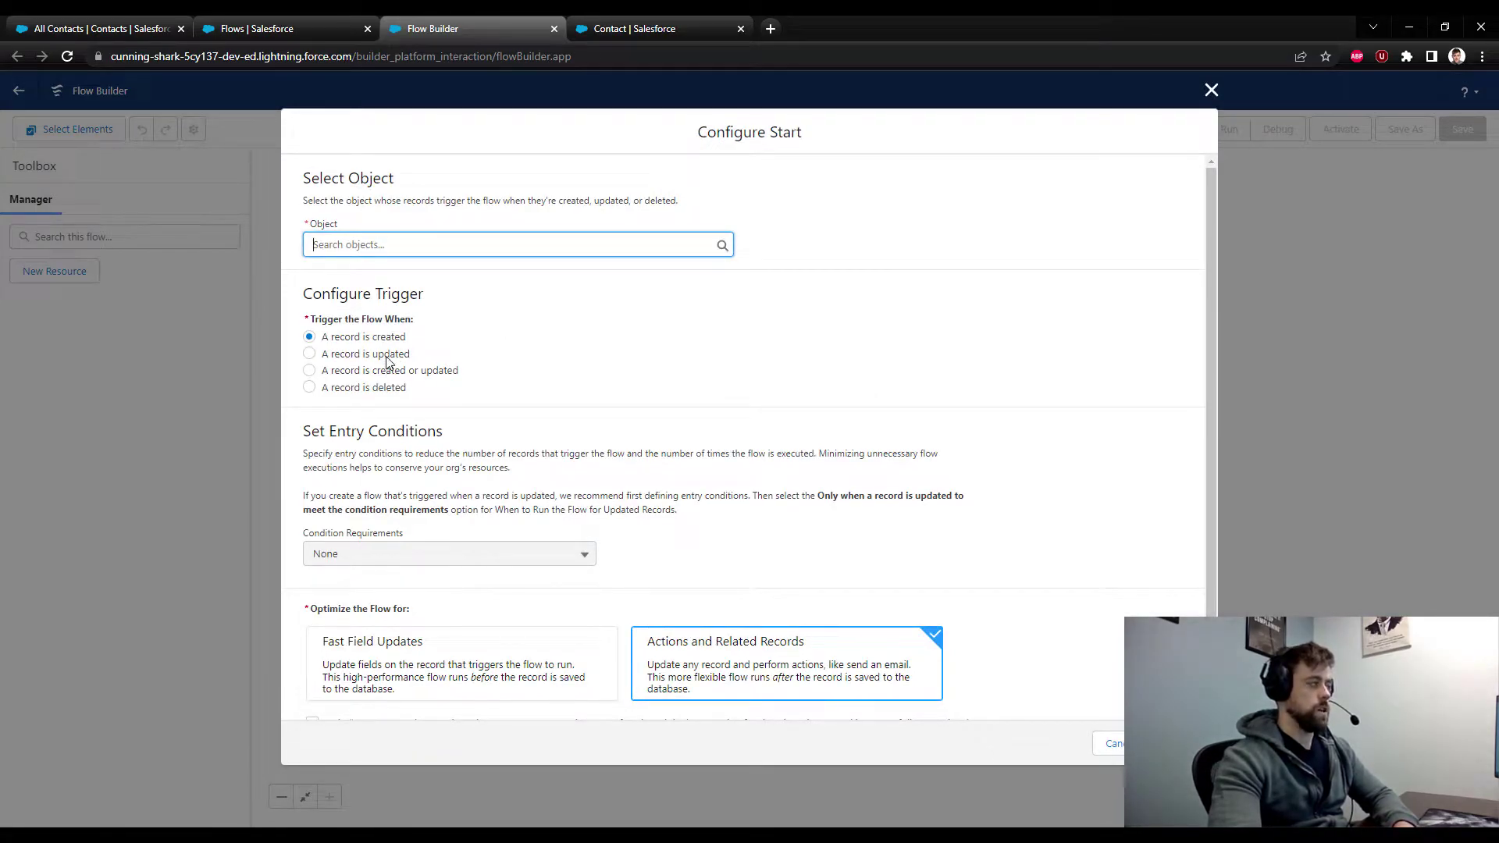
pyautogui.click(369, 244)
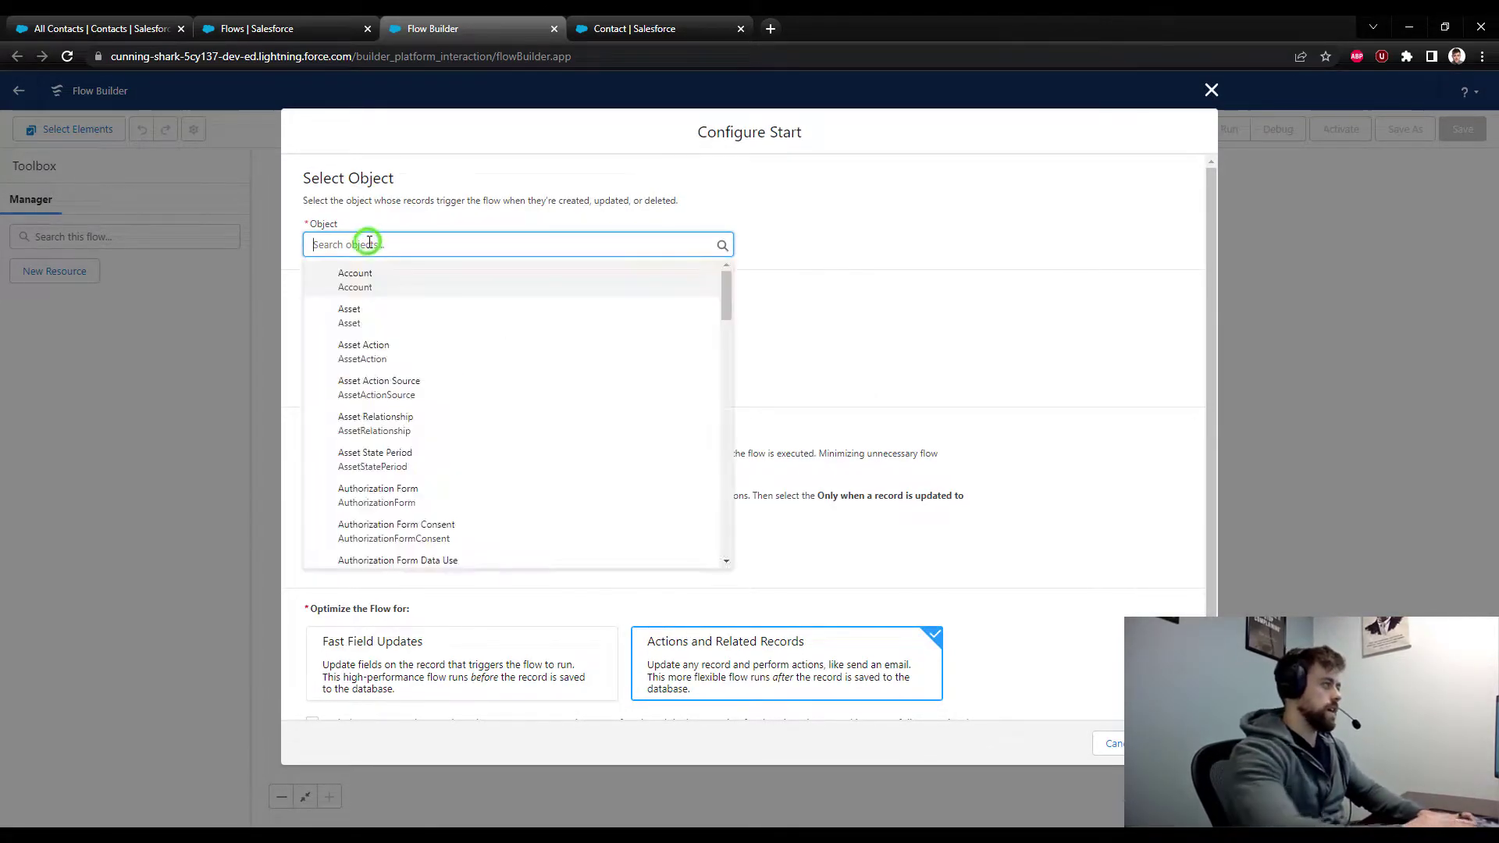
pyautogui.write('contact')
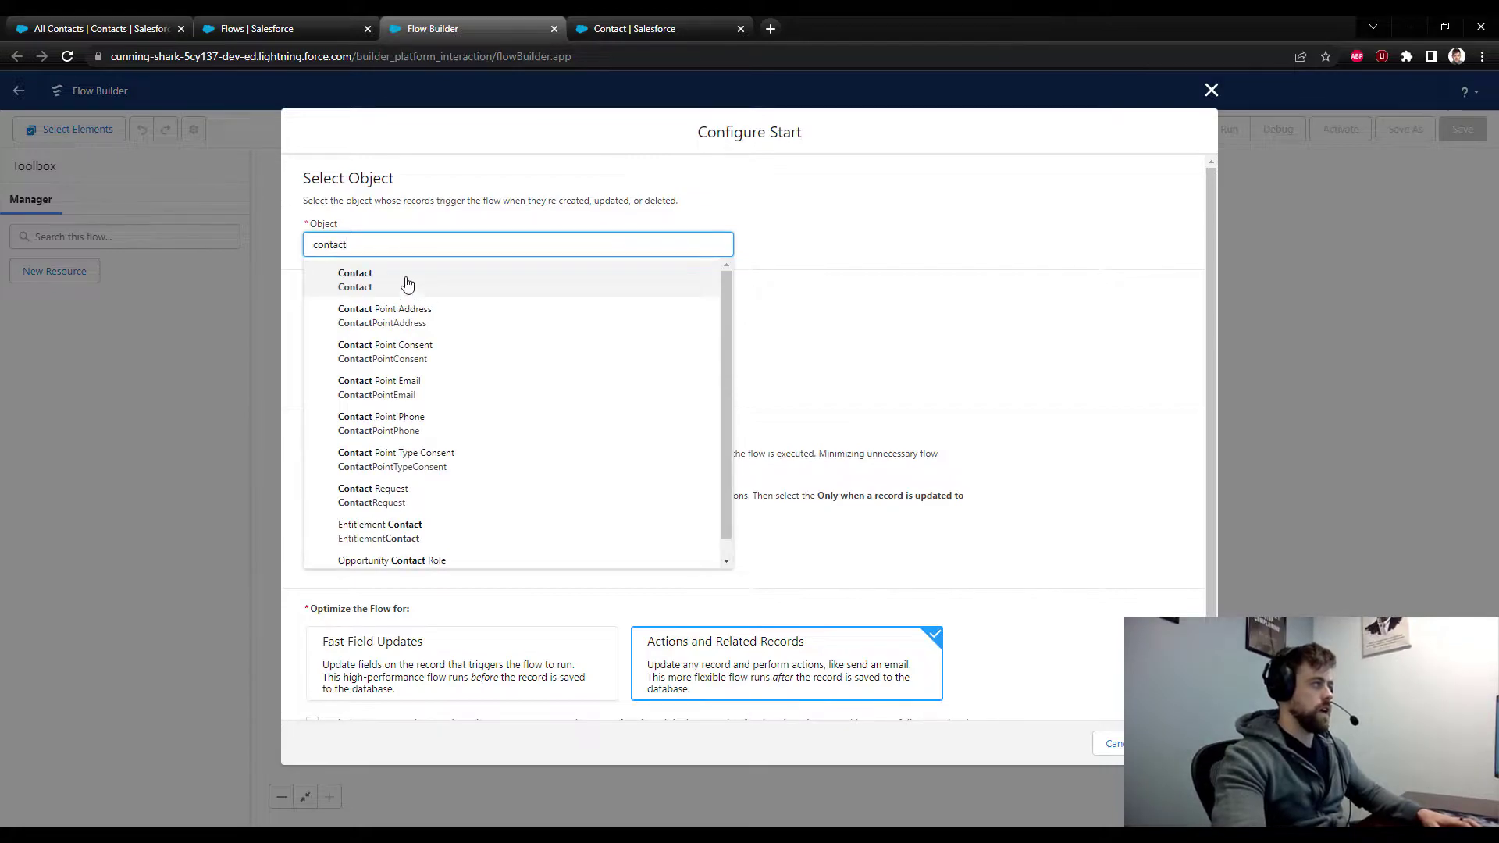
pyautogui.click(407, 284)
pyautogui.click(372, 356)
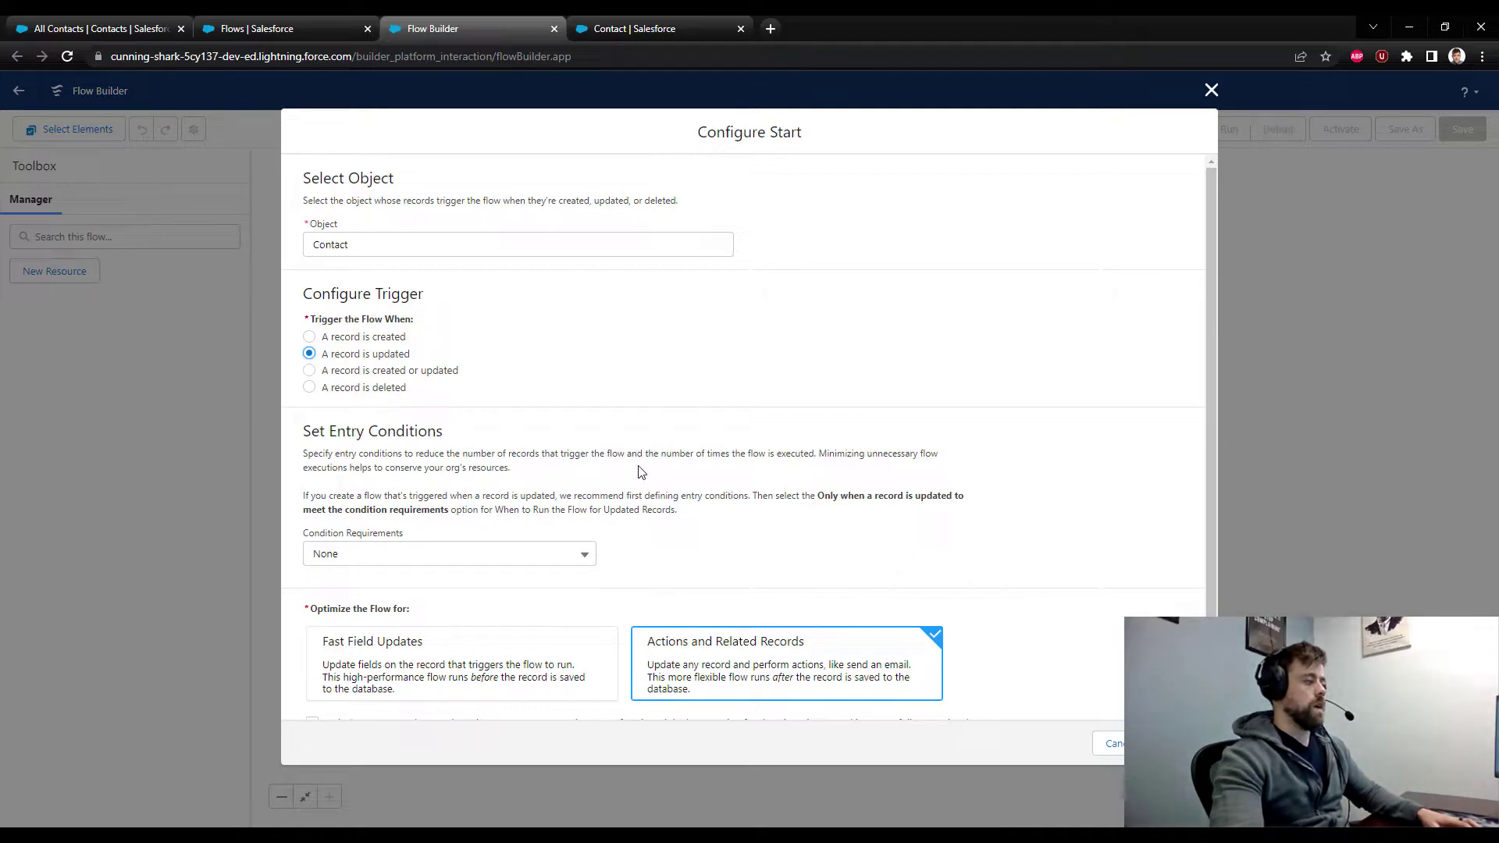
pyautogui.scroll(-1, 639, 471)
# Require all conditions and add an Account Roles Is Changed = True entry condition.
pyautogui.click(389, 529)
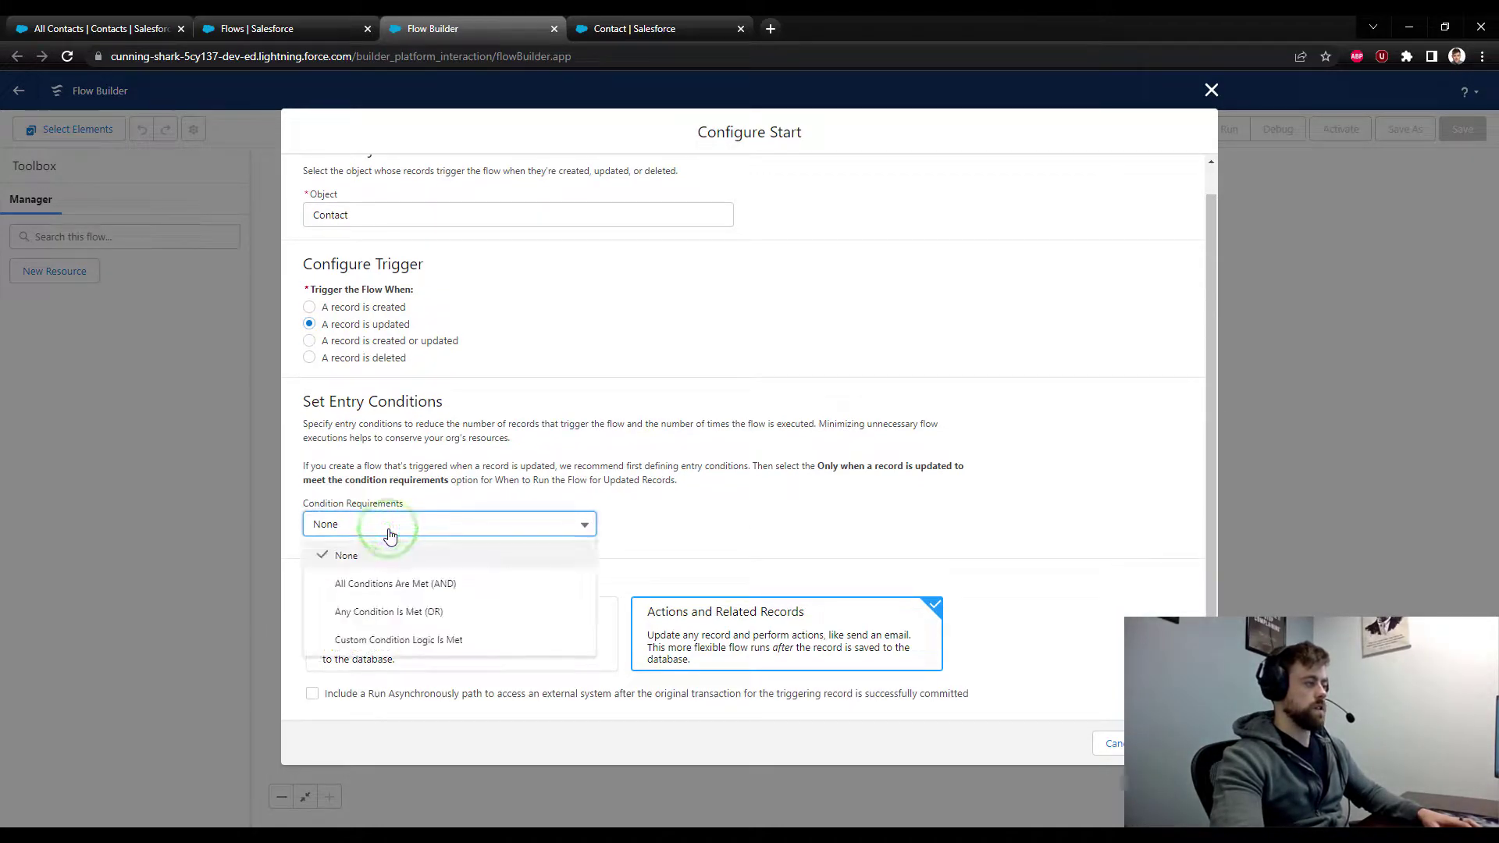
pyautogui.click(395, 583)
pyautogui.click(444, 577)
pyautogui.write('acc')
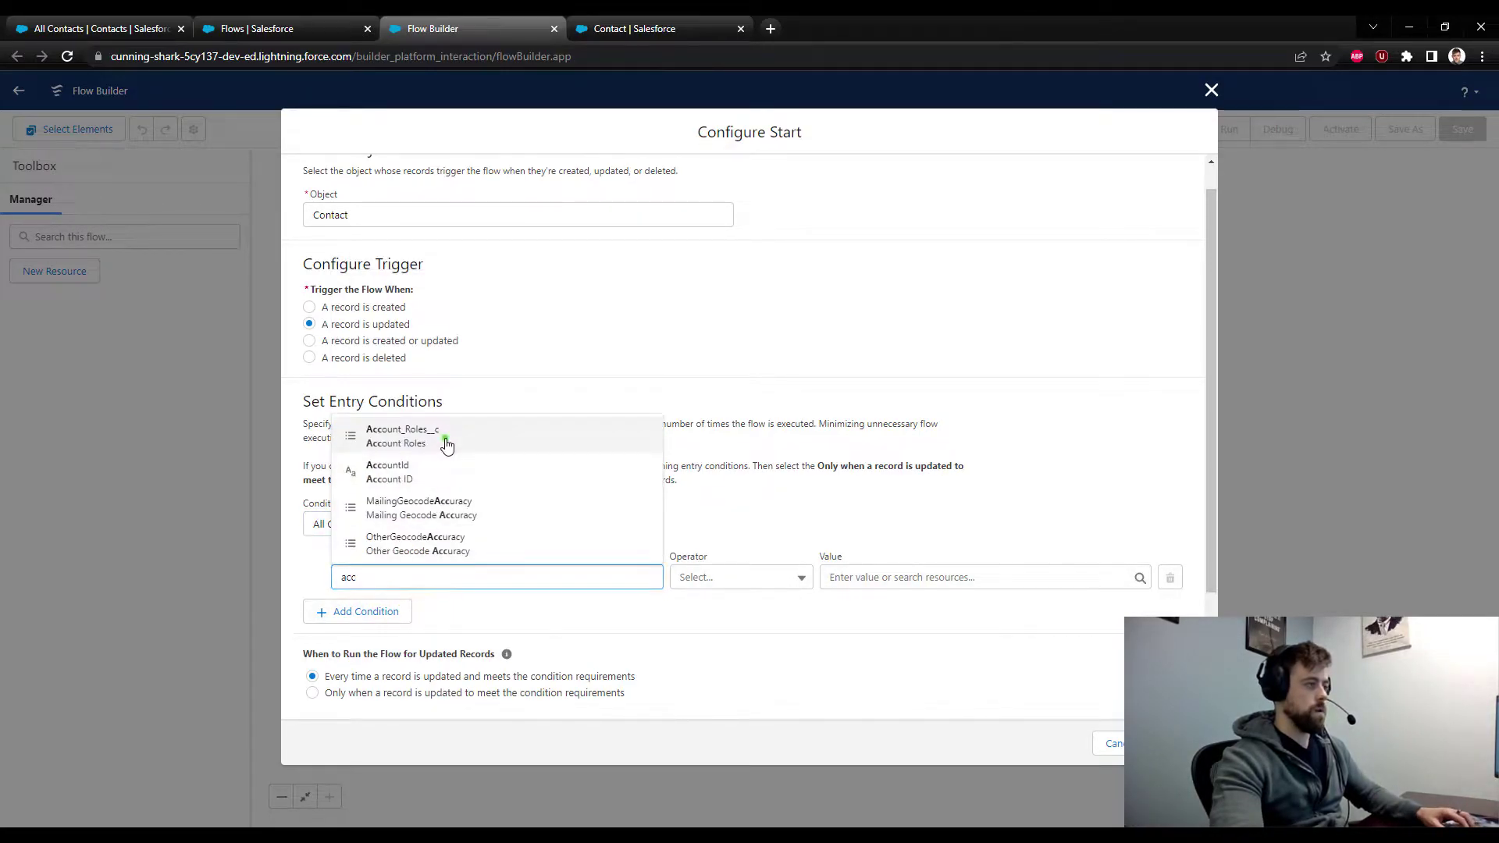
pyautogui.click(445, 444)
pyautogui.click(735, 577)
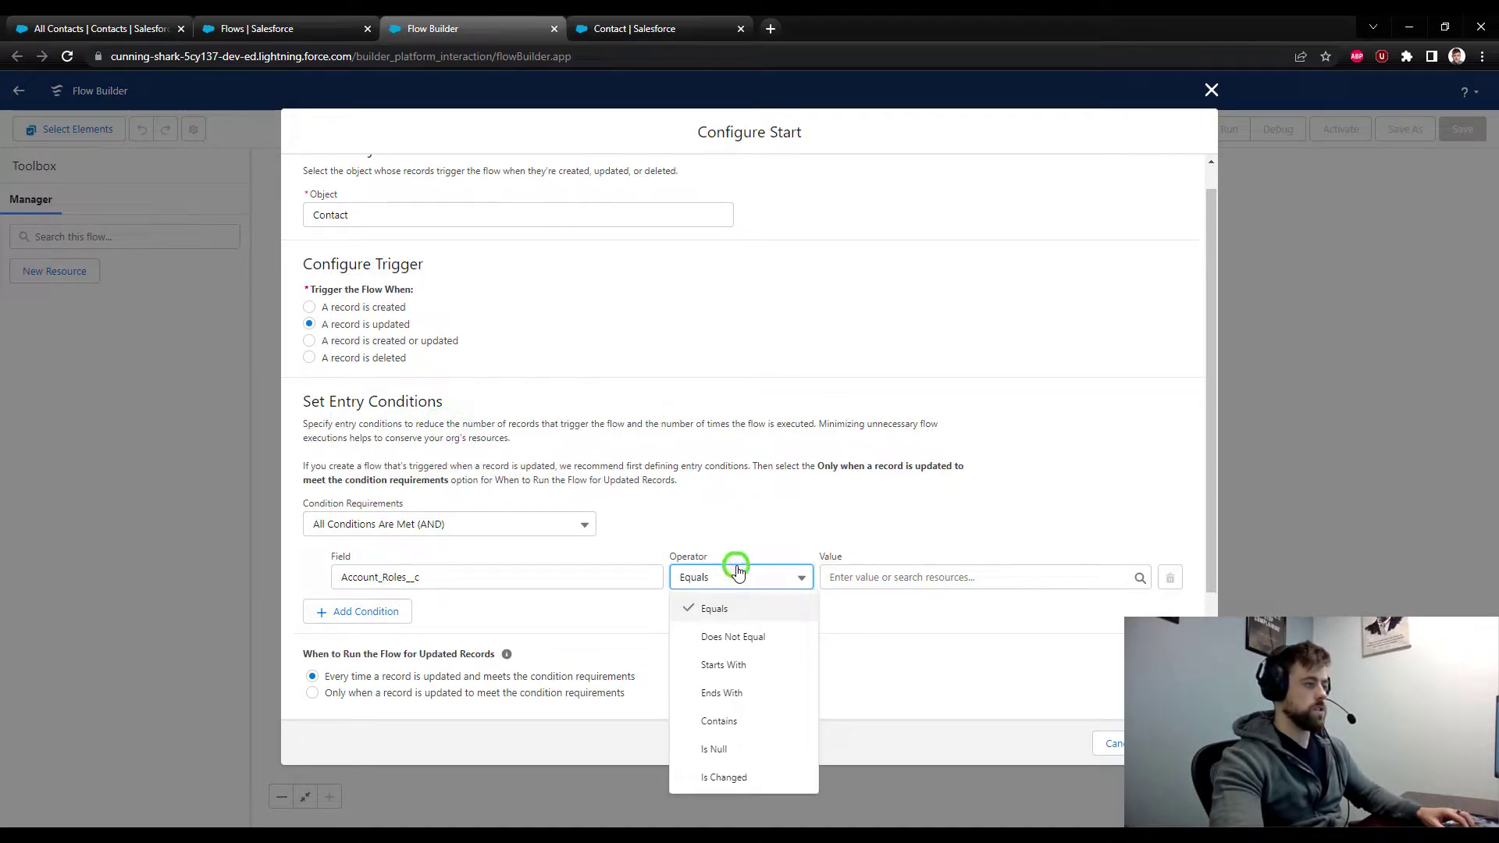
pyautogui.click(739, 776)
pyautogui.click(866, 577)
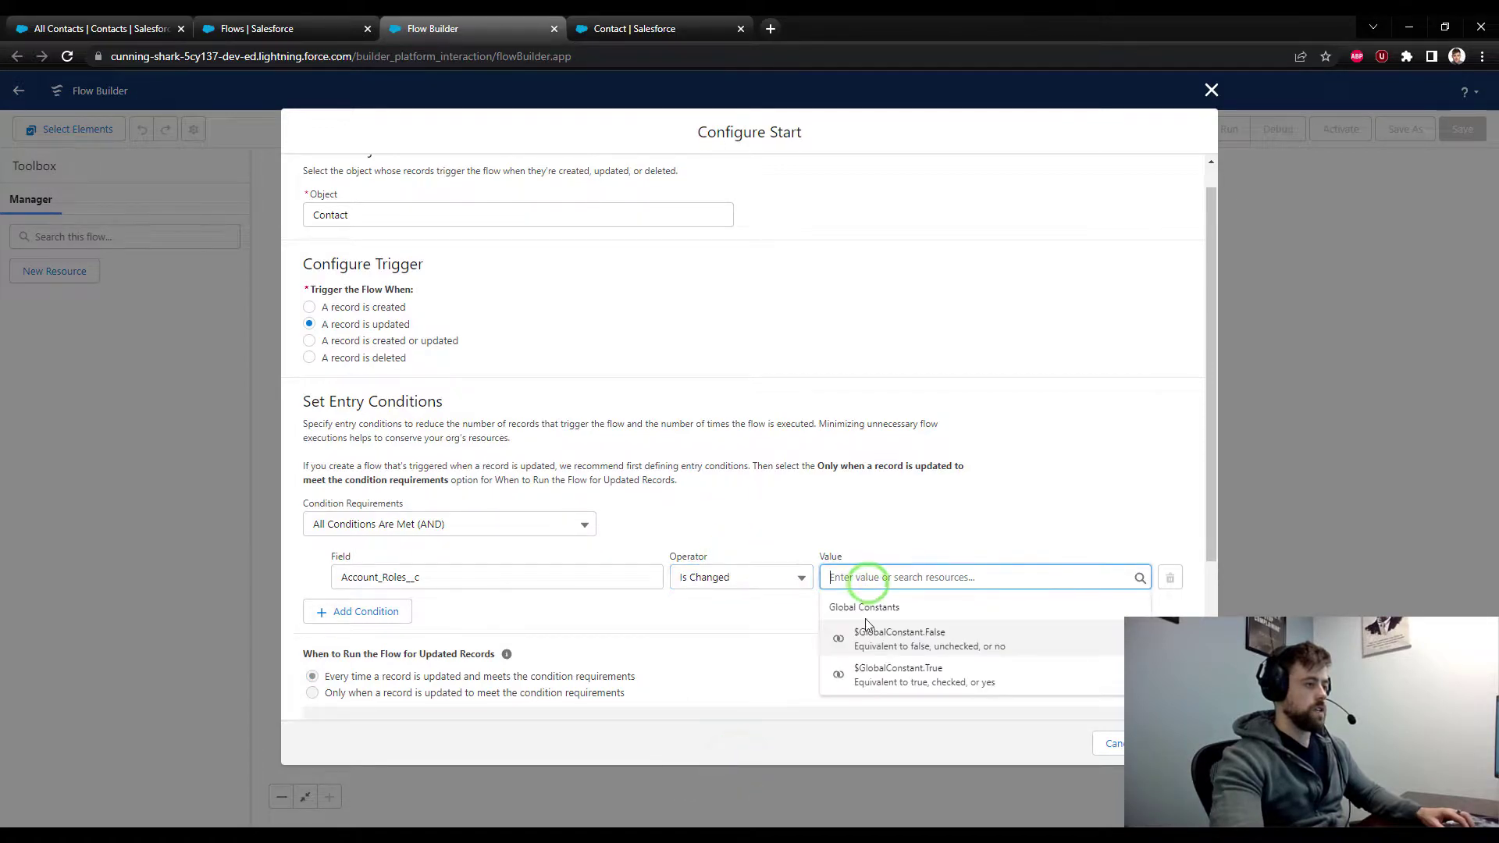
pyautogui.click(864, 674)
pyautogui.click(919, 494)
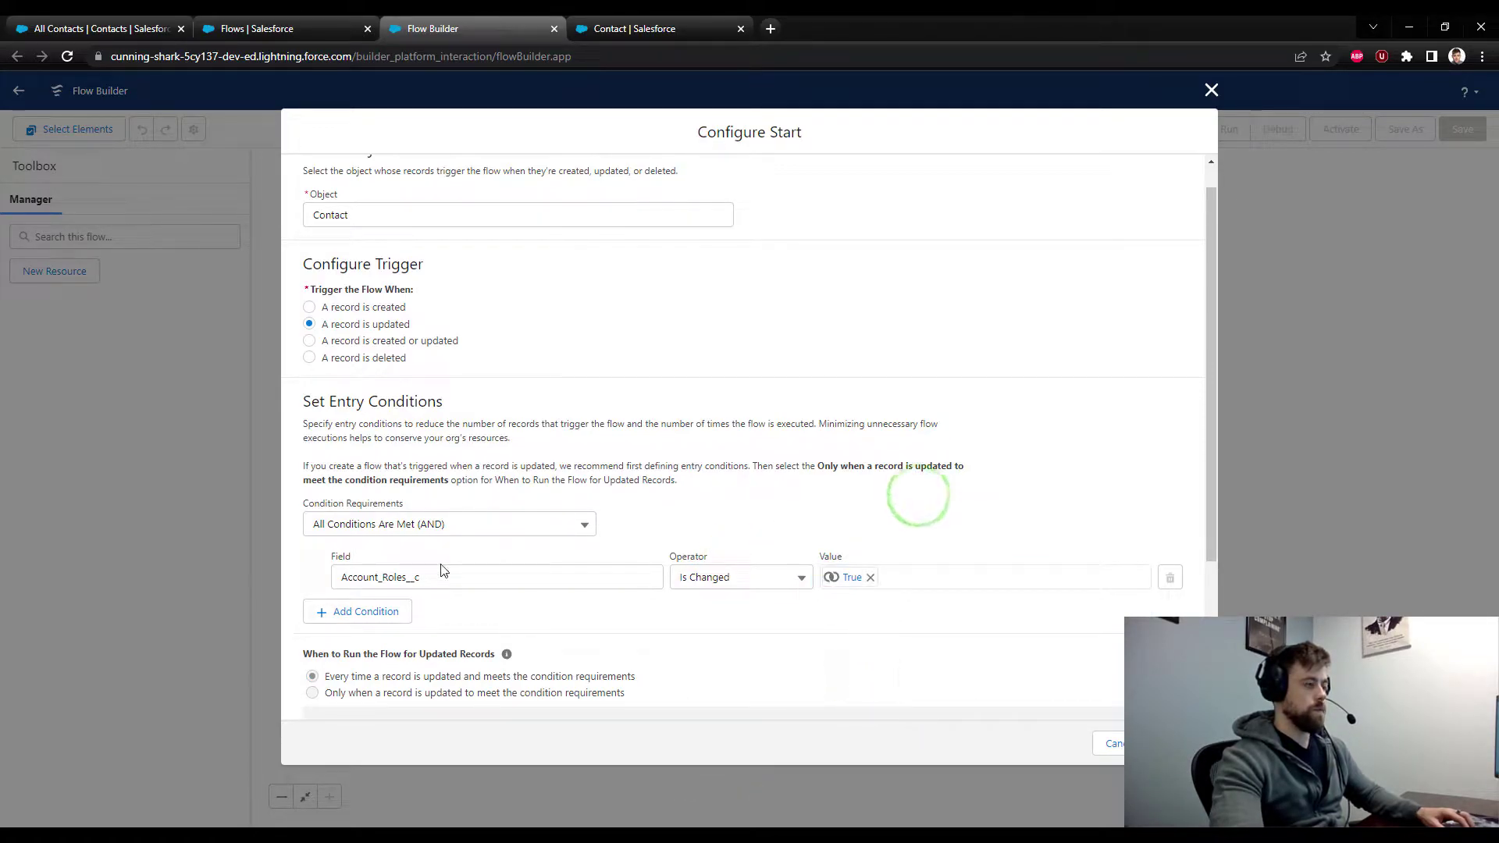
# Change the entry condition to Account Roles Equals Primary Contact.
pyautogui.click(732, 584)
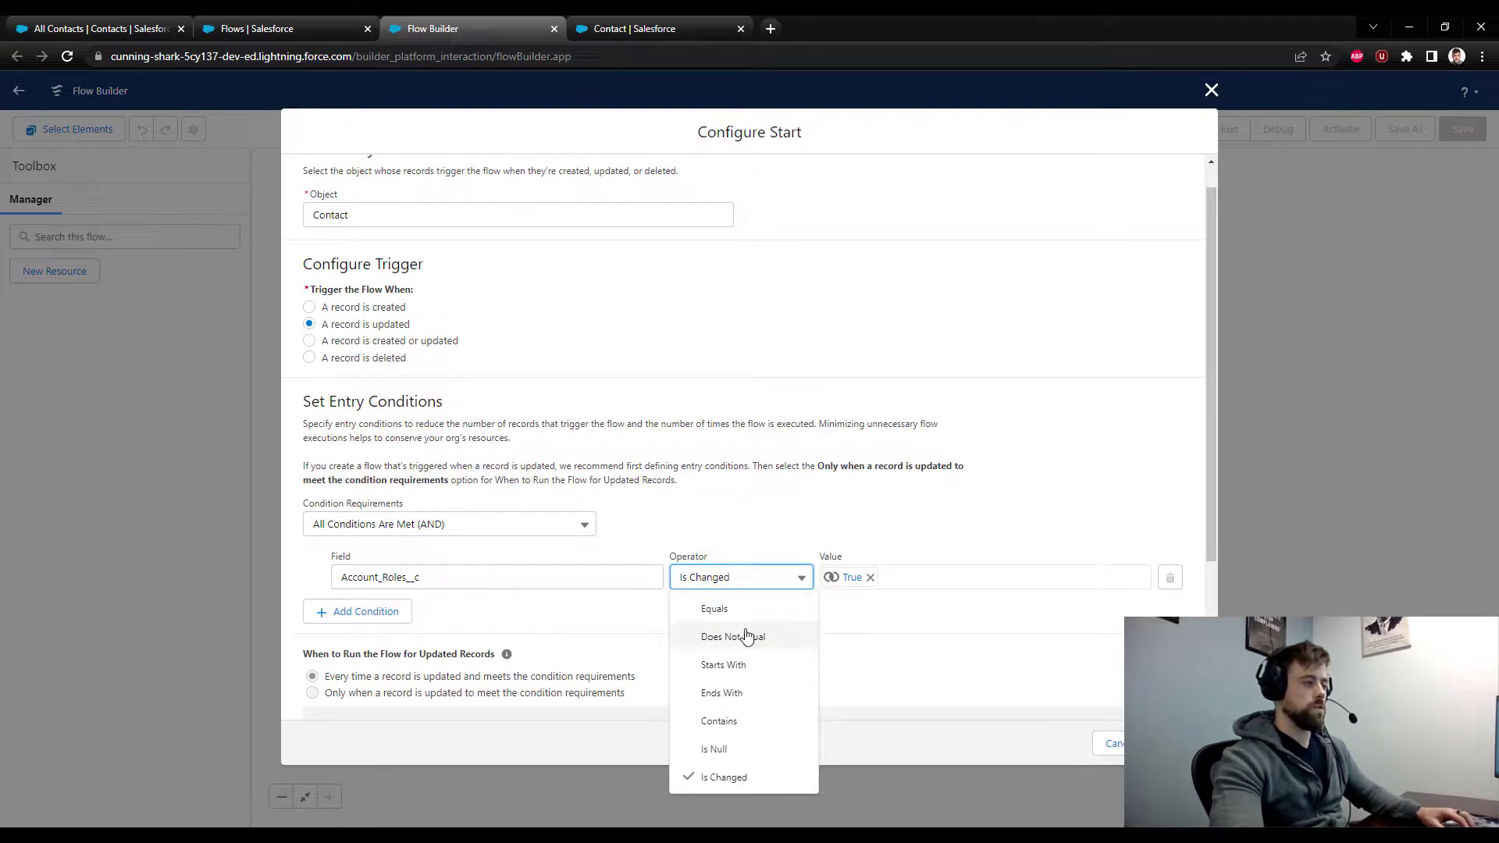
pyautogui.click(743, 613)
pyautogui.click(869, 577)
pyautogui.write('primar')
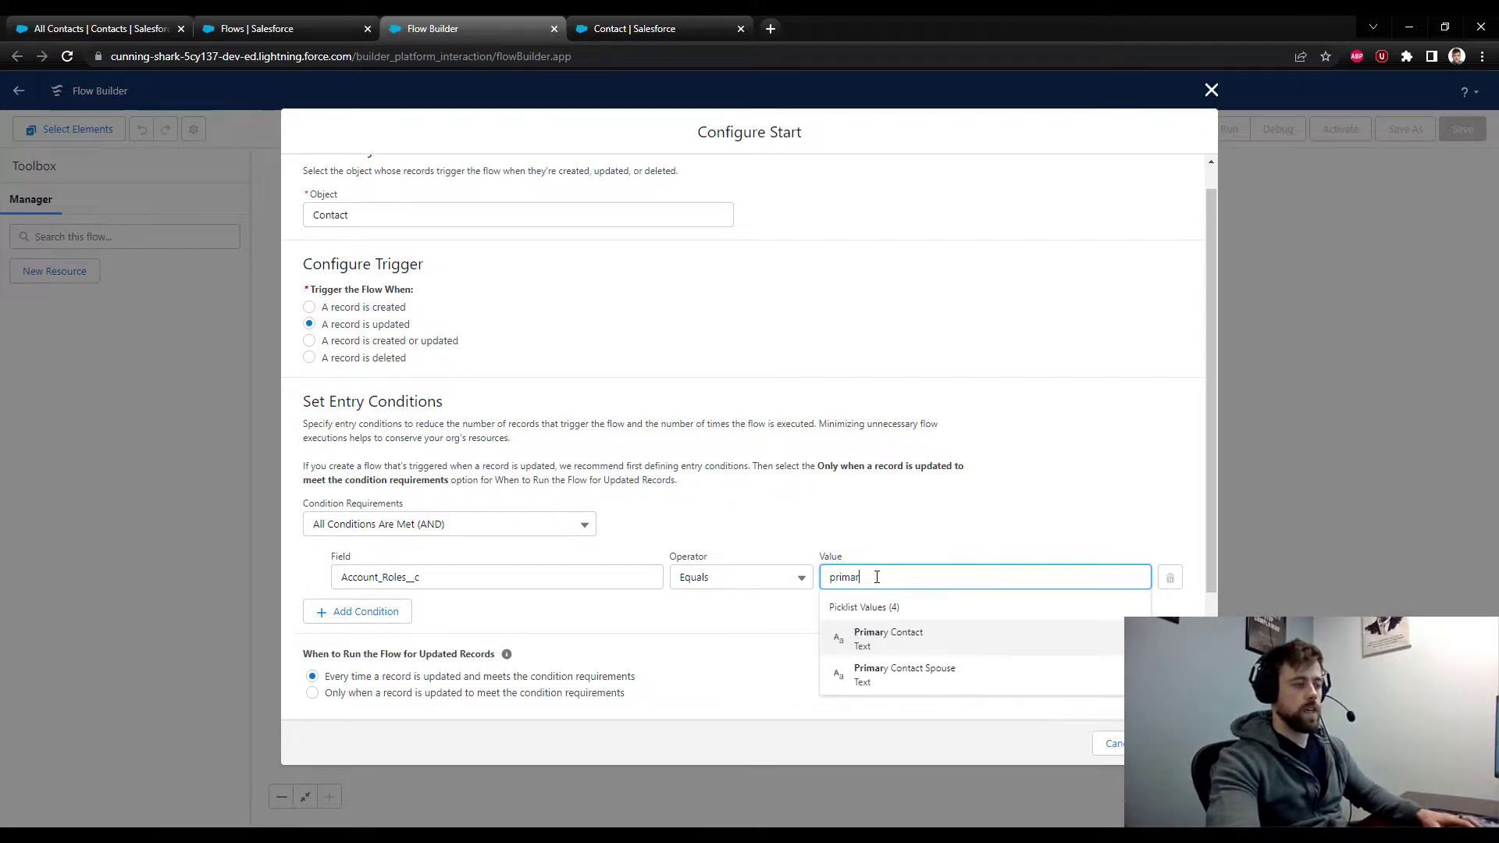
pyautogui.click(875, 634)
pyautogui.click(990, 395)
pyautogui.scroll(-2, 642, 414)
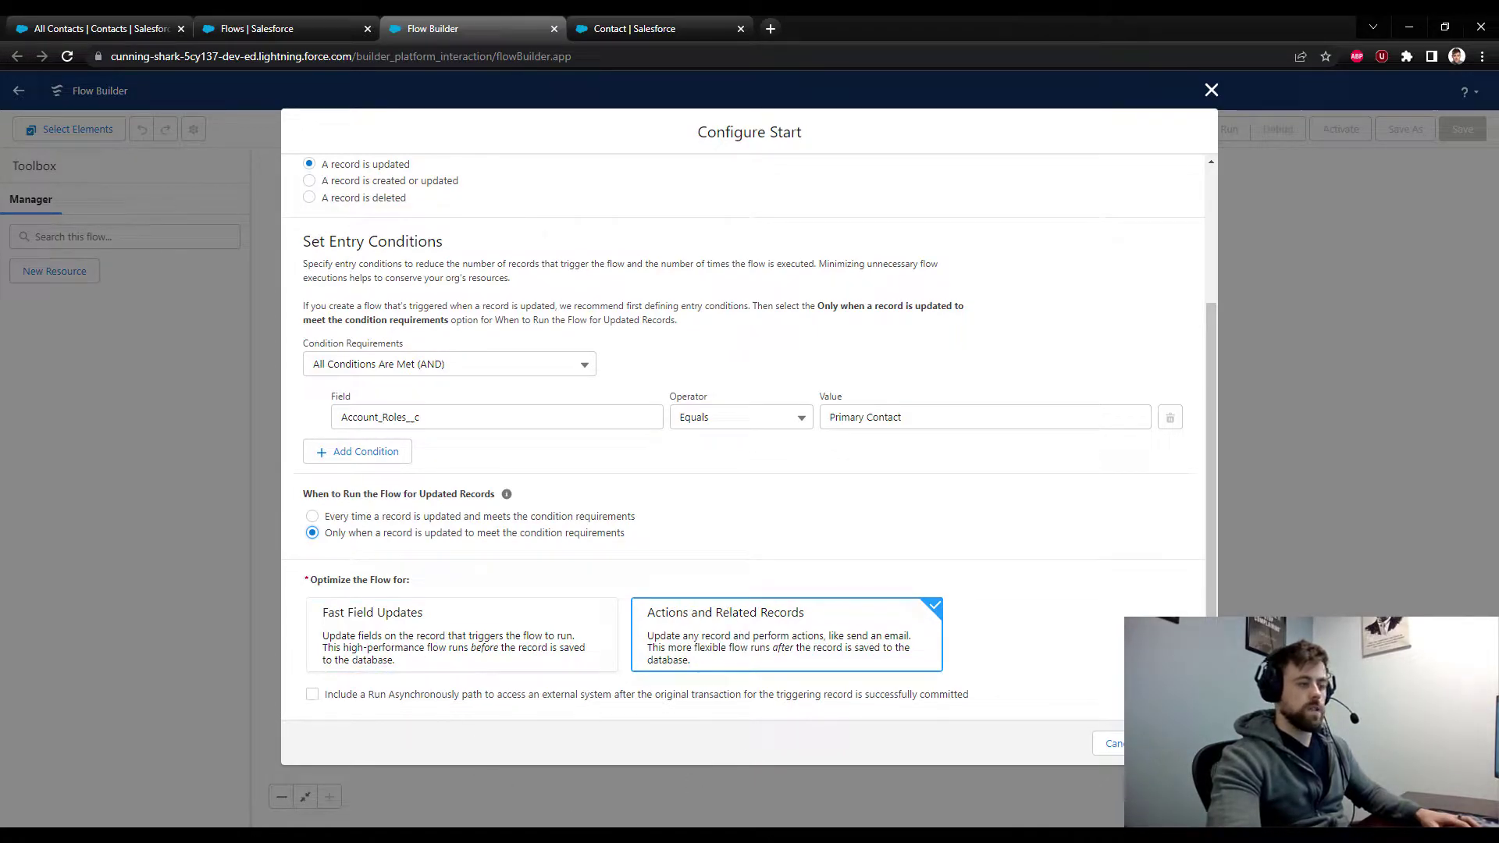
# Confirm the Contact start settings, switch the canvas to Freeform, and shift the diagram left.
pyautogui.click(1163, 743)
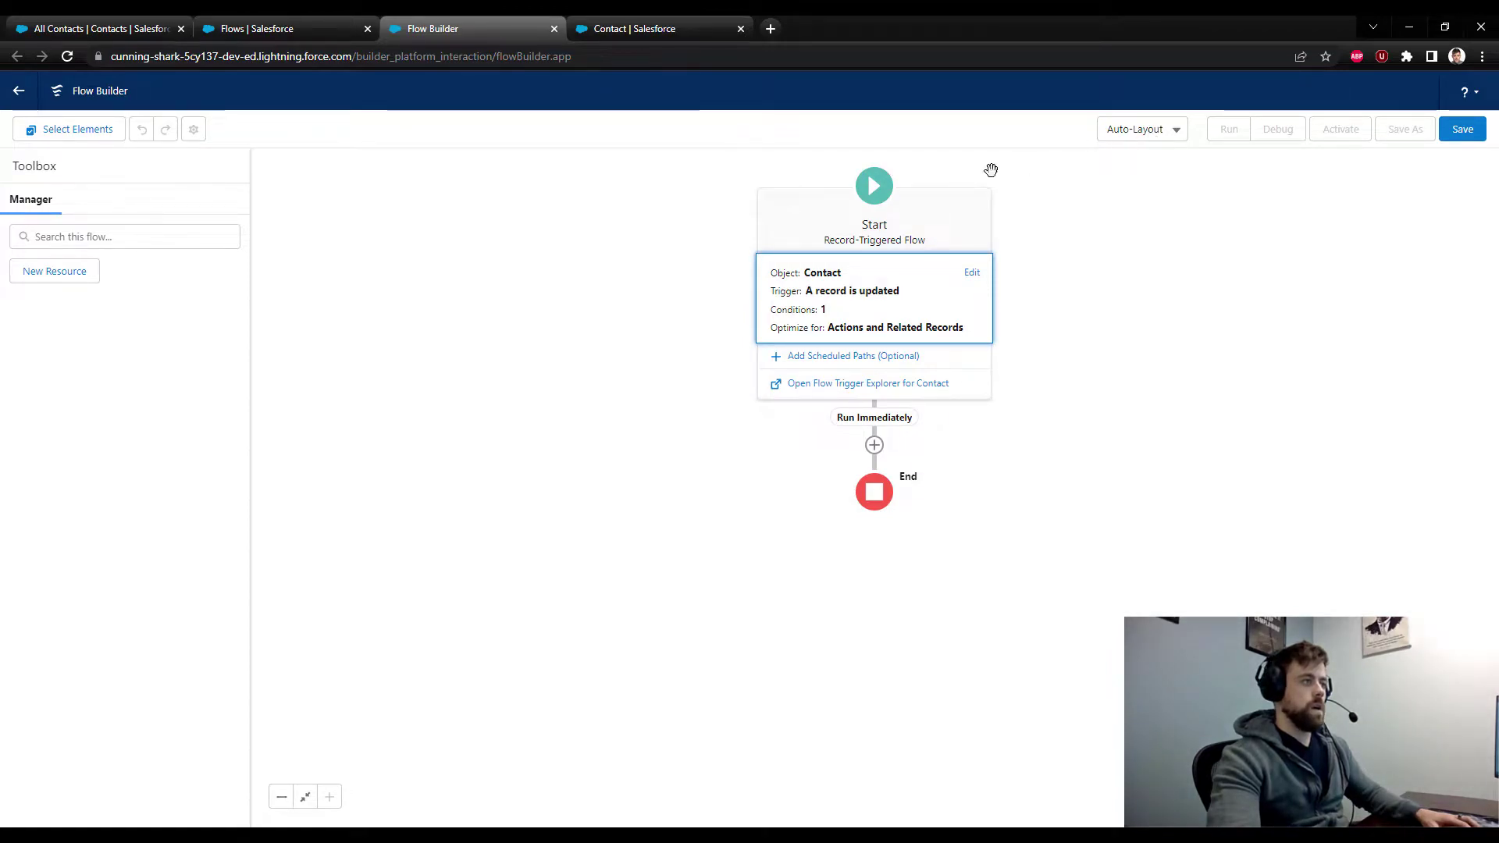
pyautogui.click(957, 203)
pyautogui.click(957, 203)
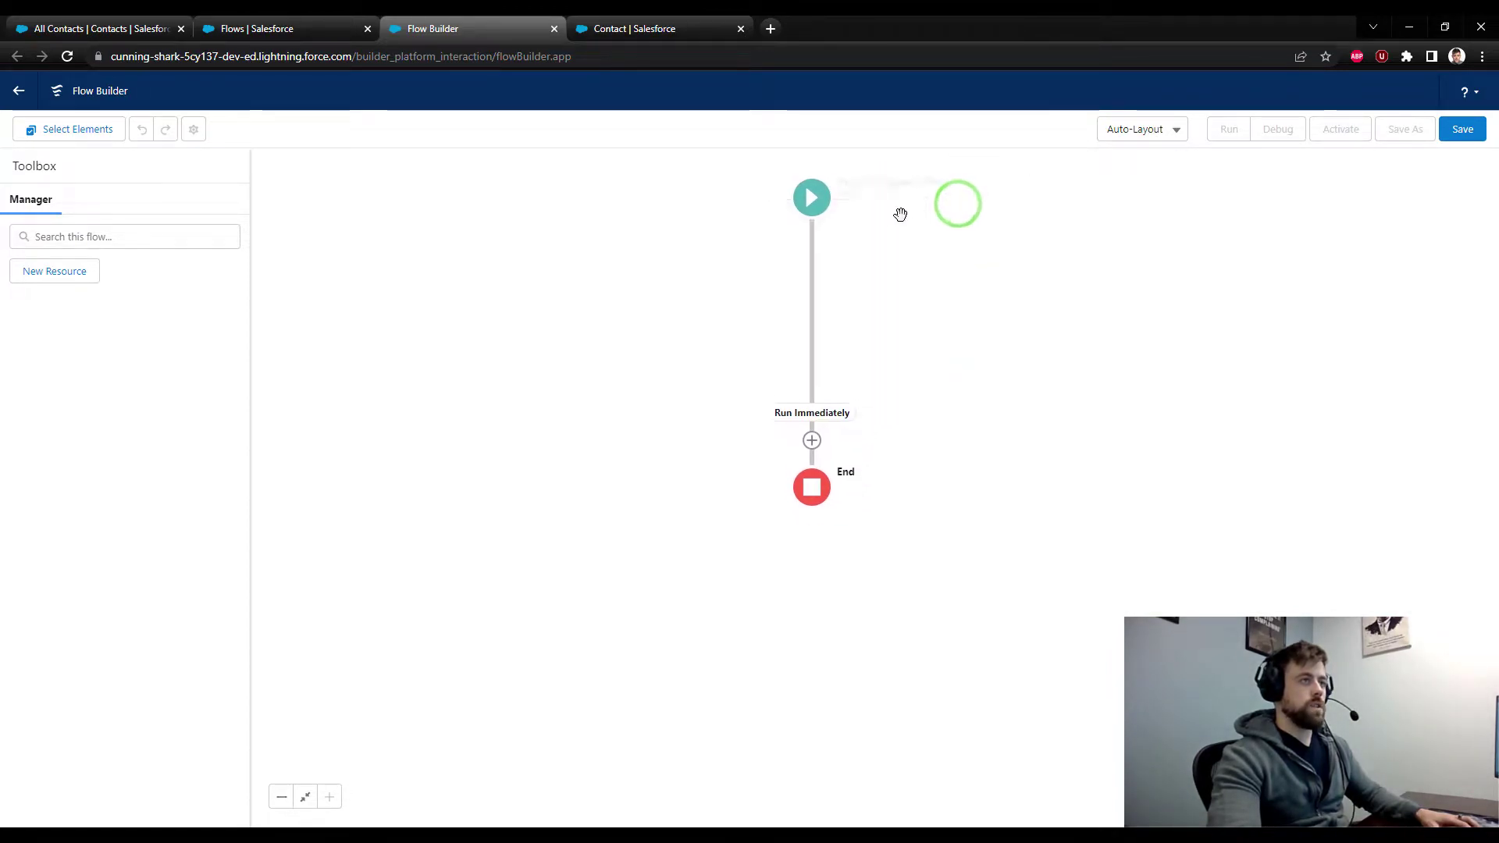
pyautogui.click(1134, 140)
pyautogui.click(1134, 199)
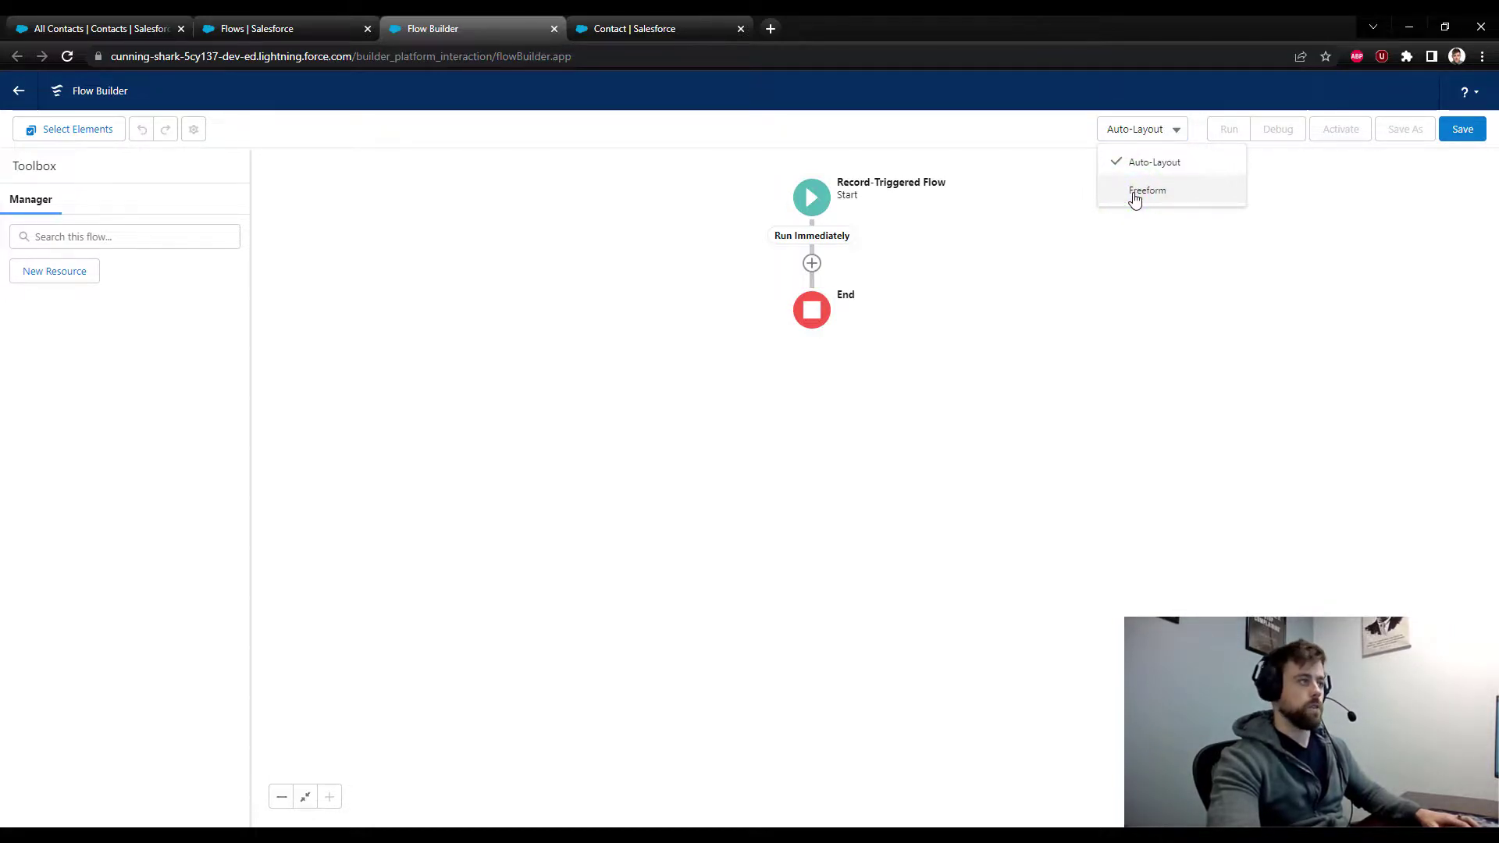
pyautogui.moveTo(929, 223); pyautogui.dragTo(789, 236)
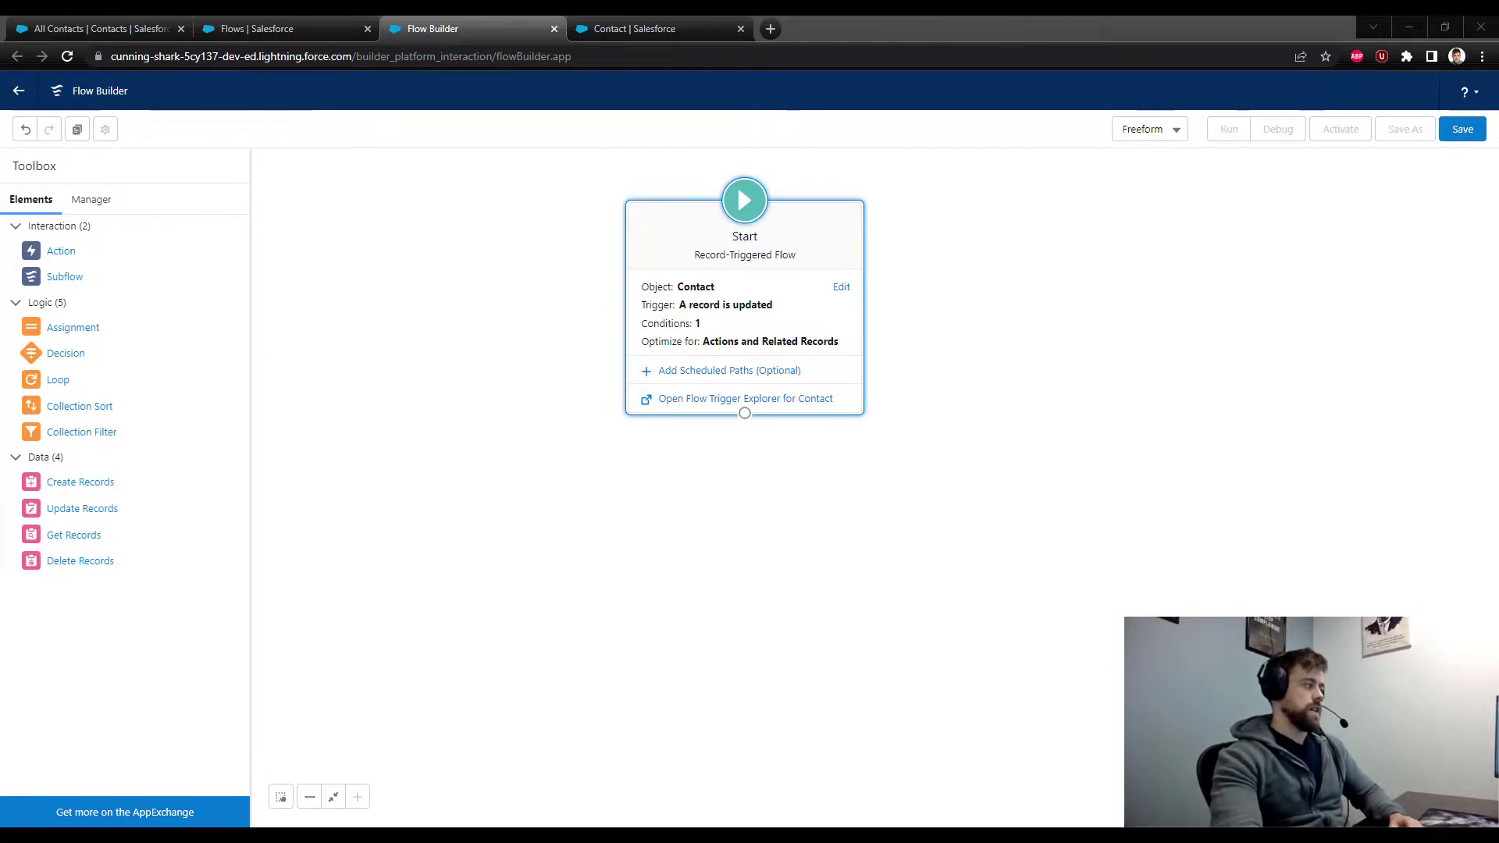
# Add a Get Records element labelled 'Get Contacts' that queries the Contact object.
pyautogui.moveTo(80, 535); pyautogui.dragTo(731, 479)
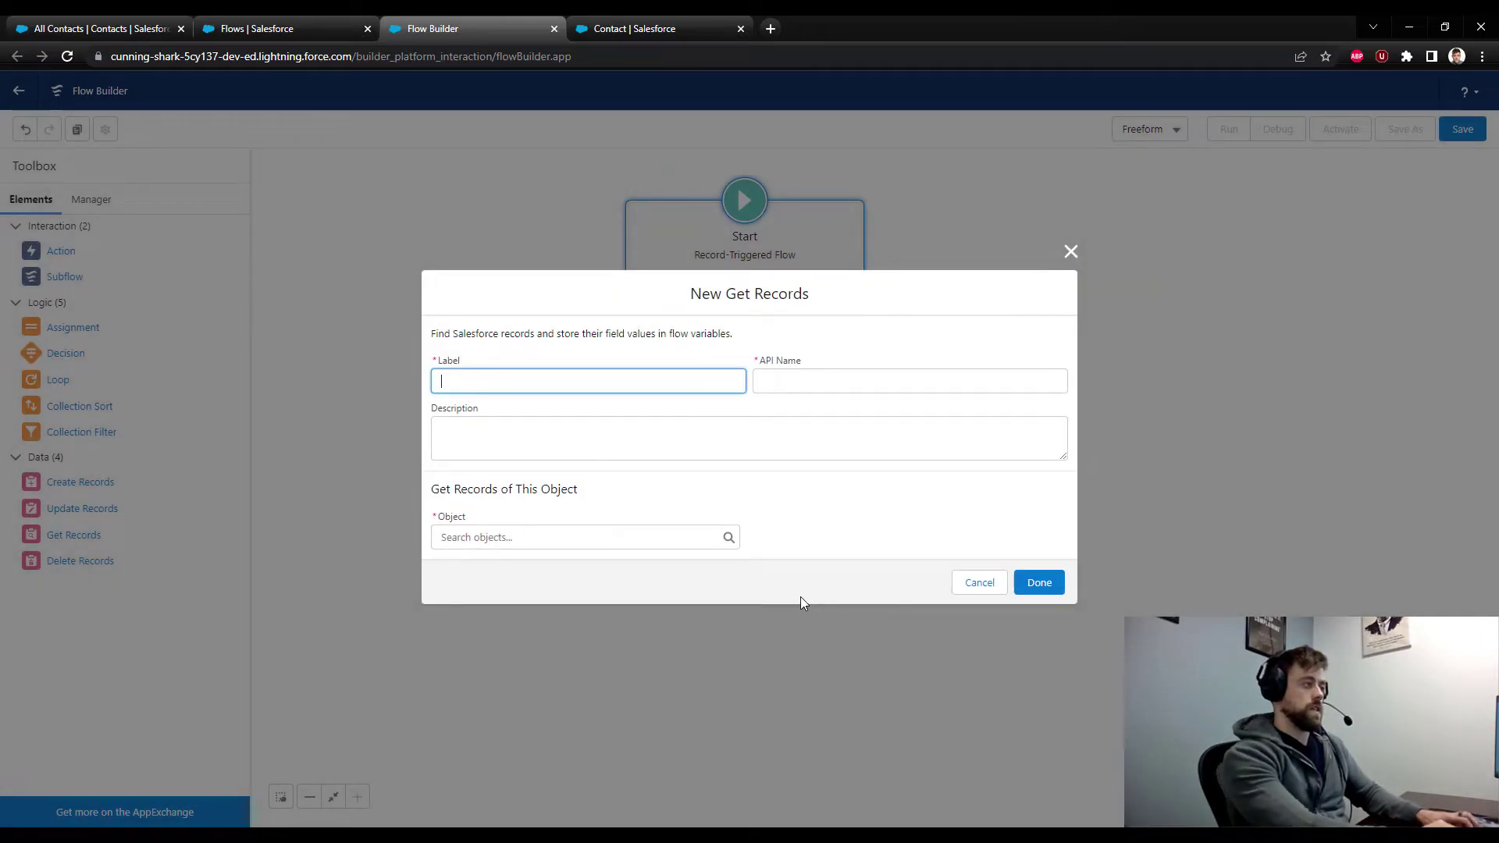
pyautogui.write('Get Contacts')
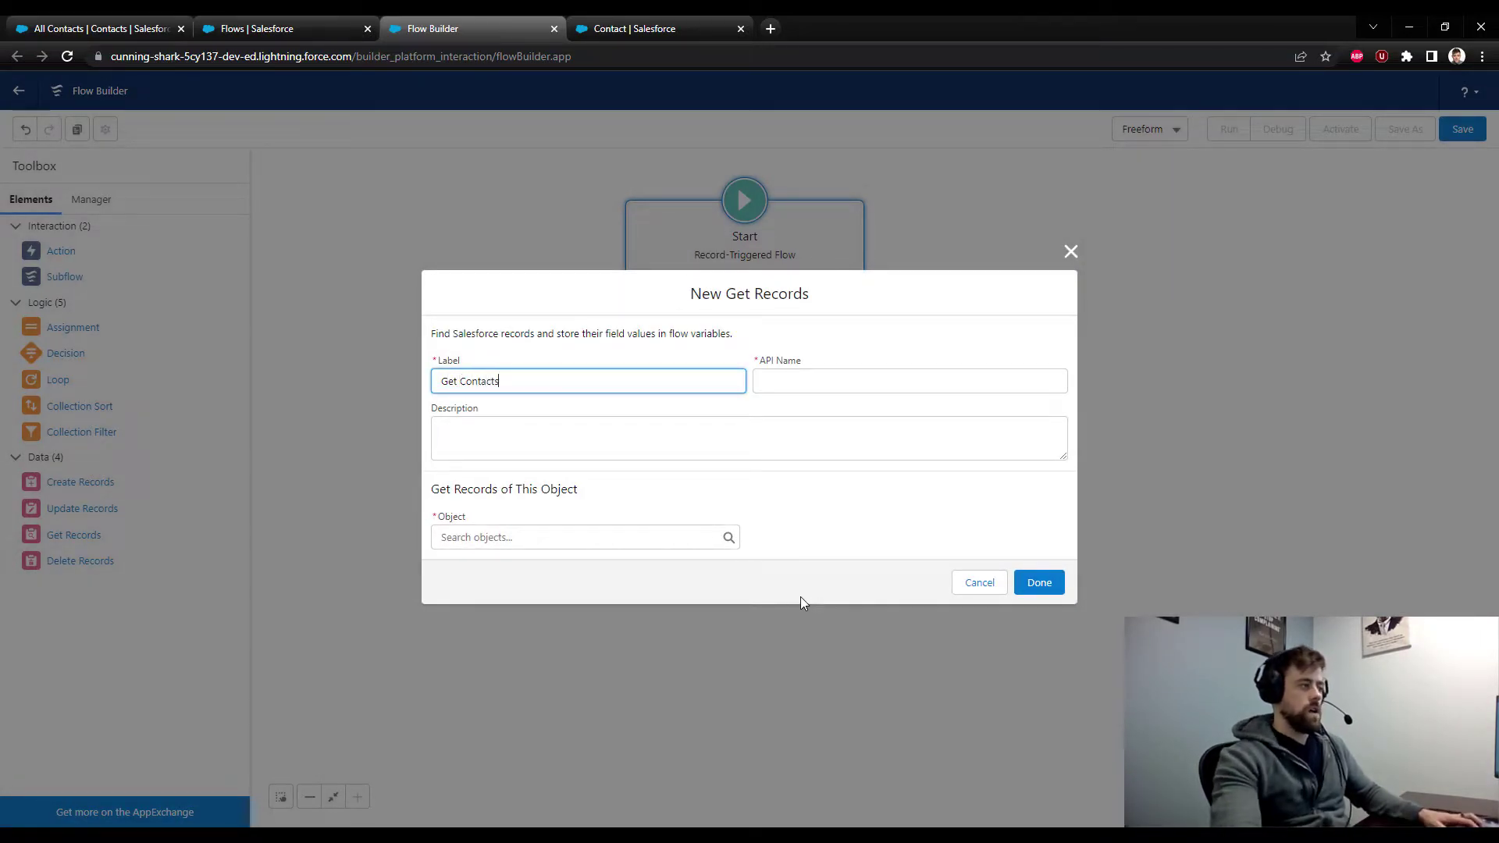
pyautogui.press('Tab')
pyautogui.click(632, 534)
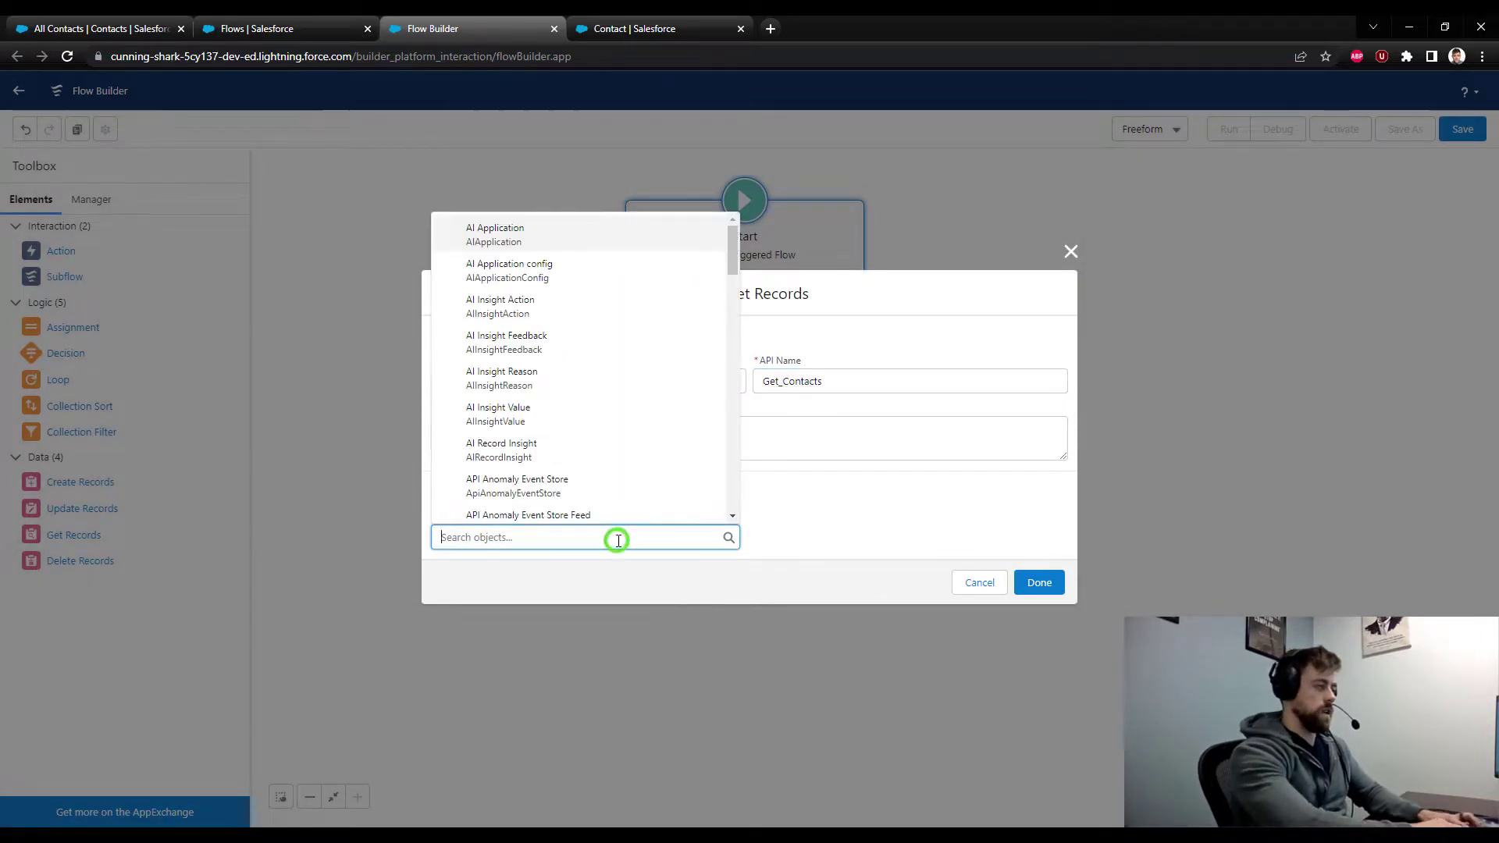
pyautogui.write('contact')
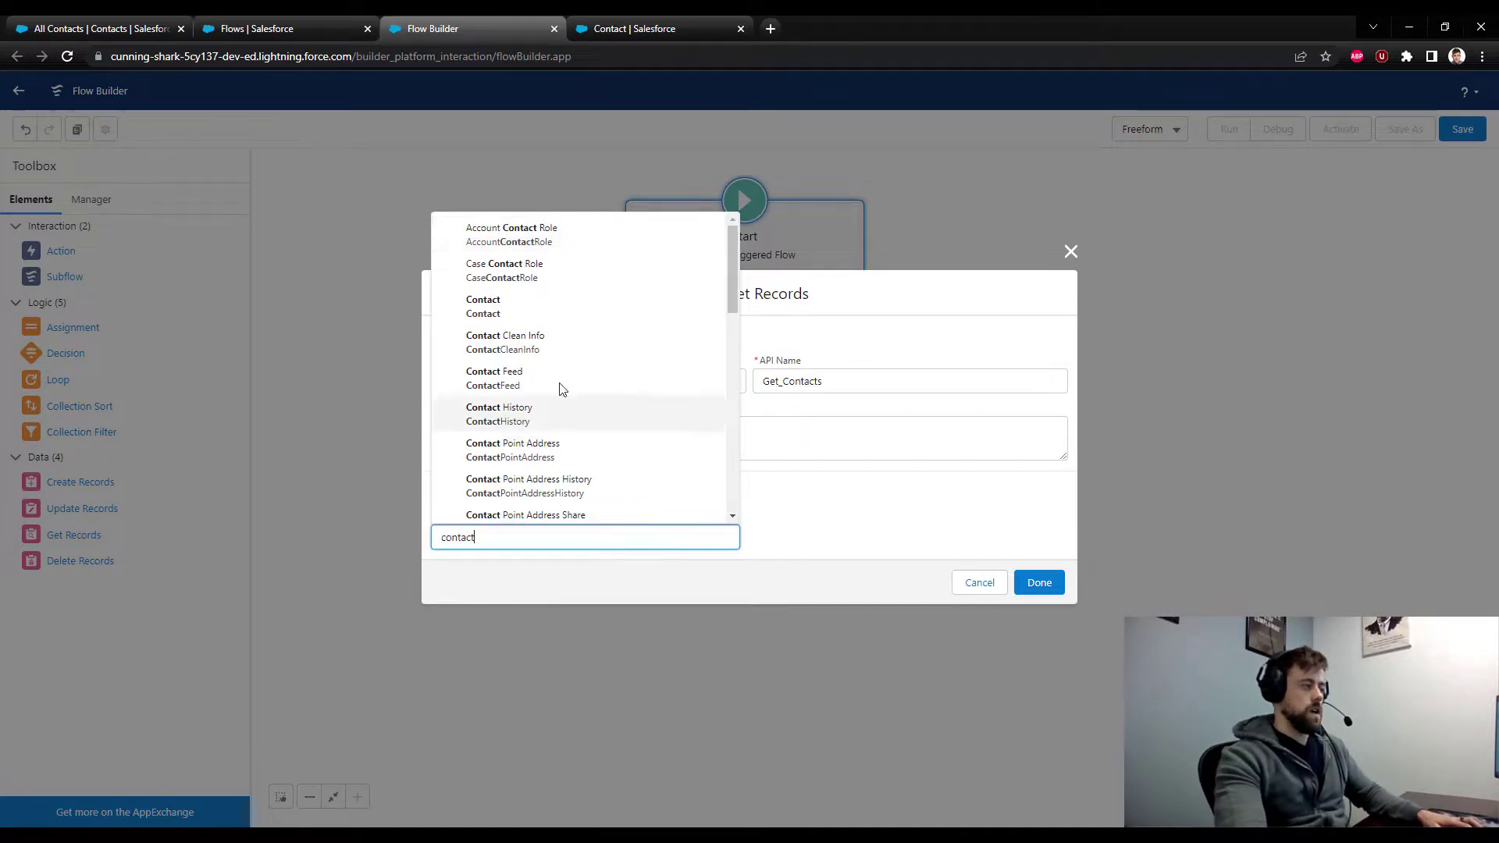
pyautogui.click(525, 310)
pyautogui.click(984, 360)
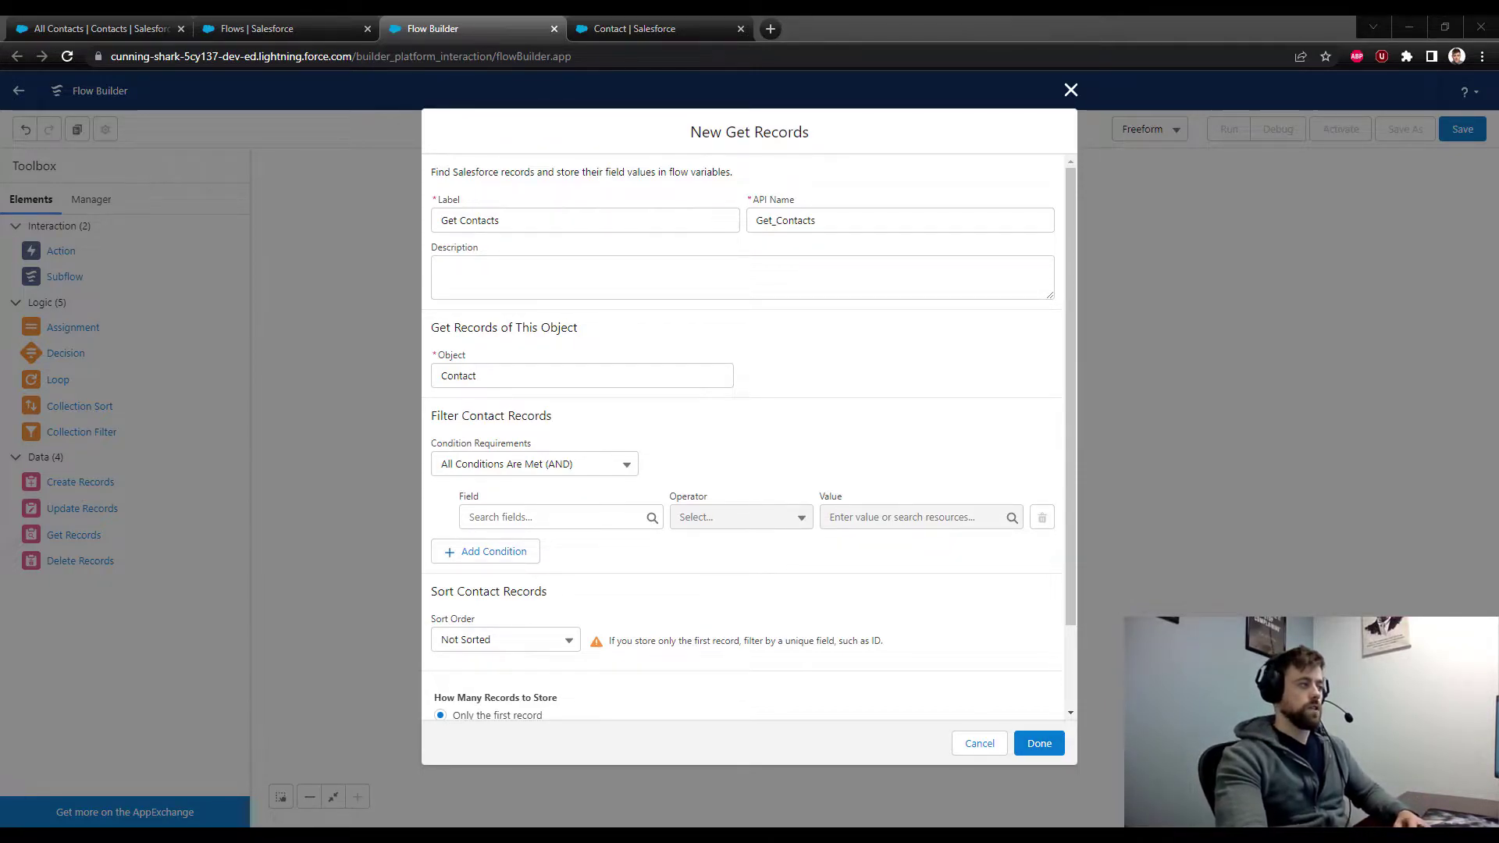
# Filter Get Contacts by AccountId Equals $Record Account ID, returning all records.
pyautogui.click(537, 511)
pyautogui.write('account')
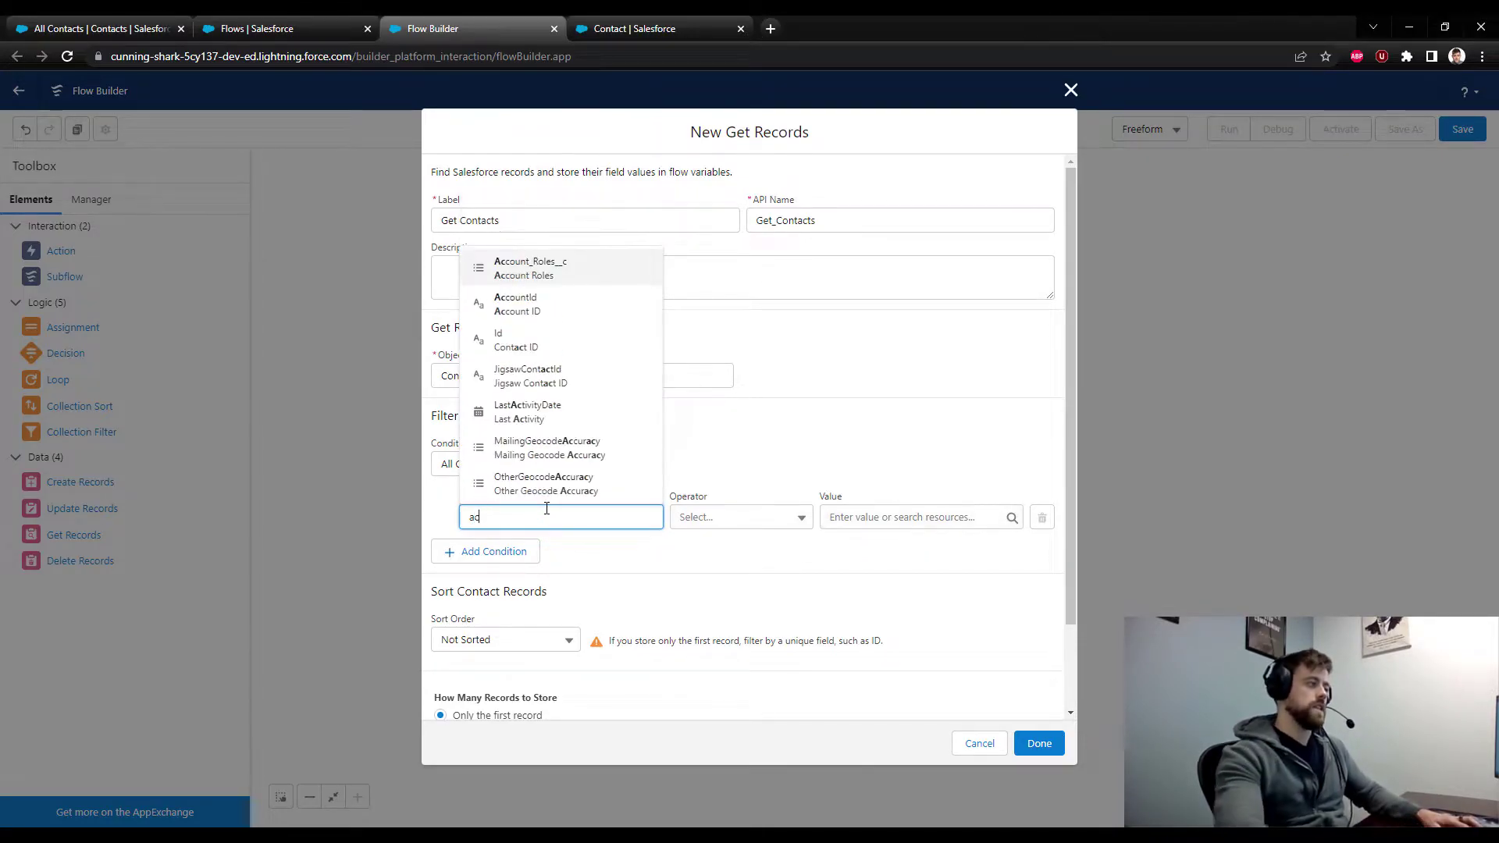
pyautogui.click(553, 487)
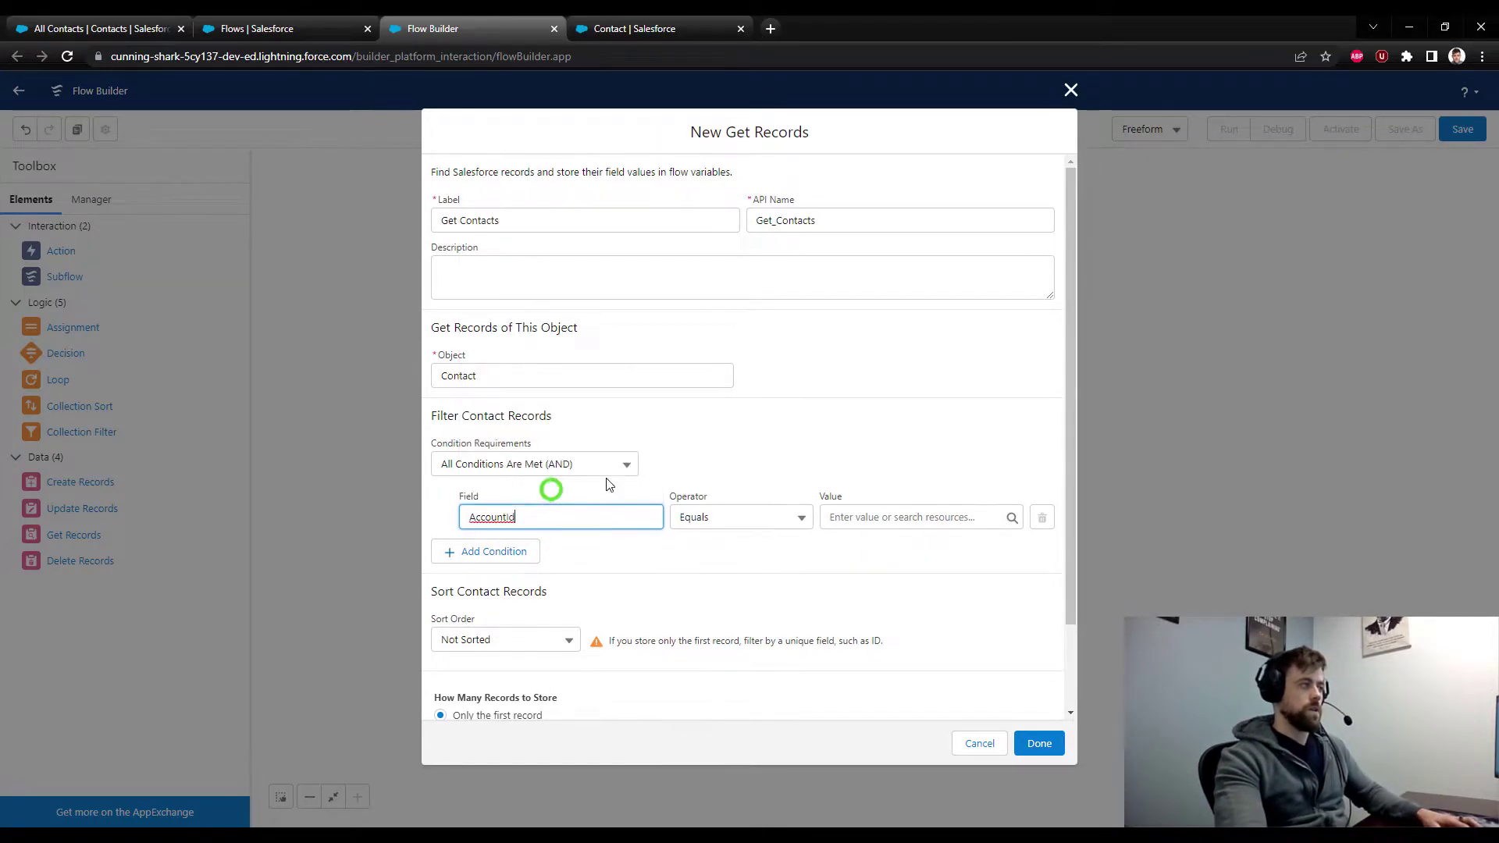
pyautogui.click(842, 435)
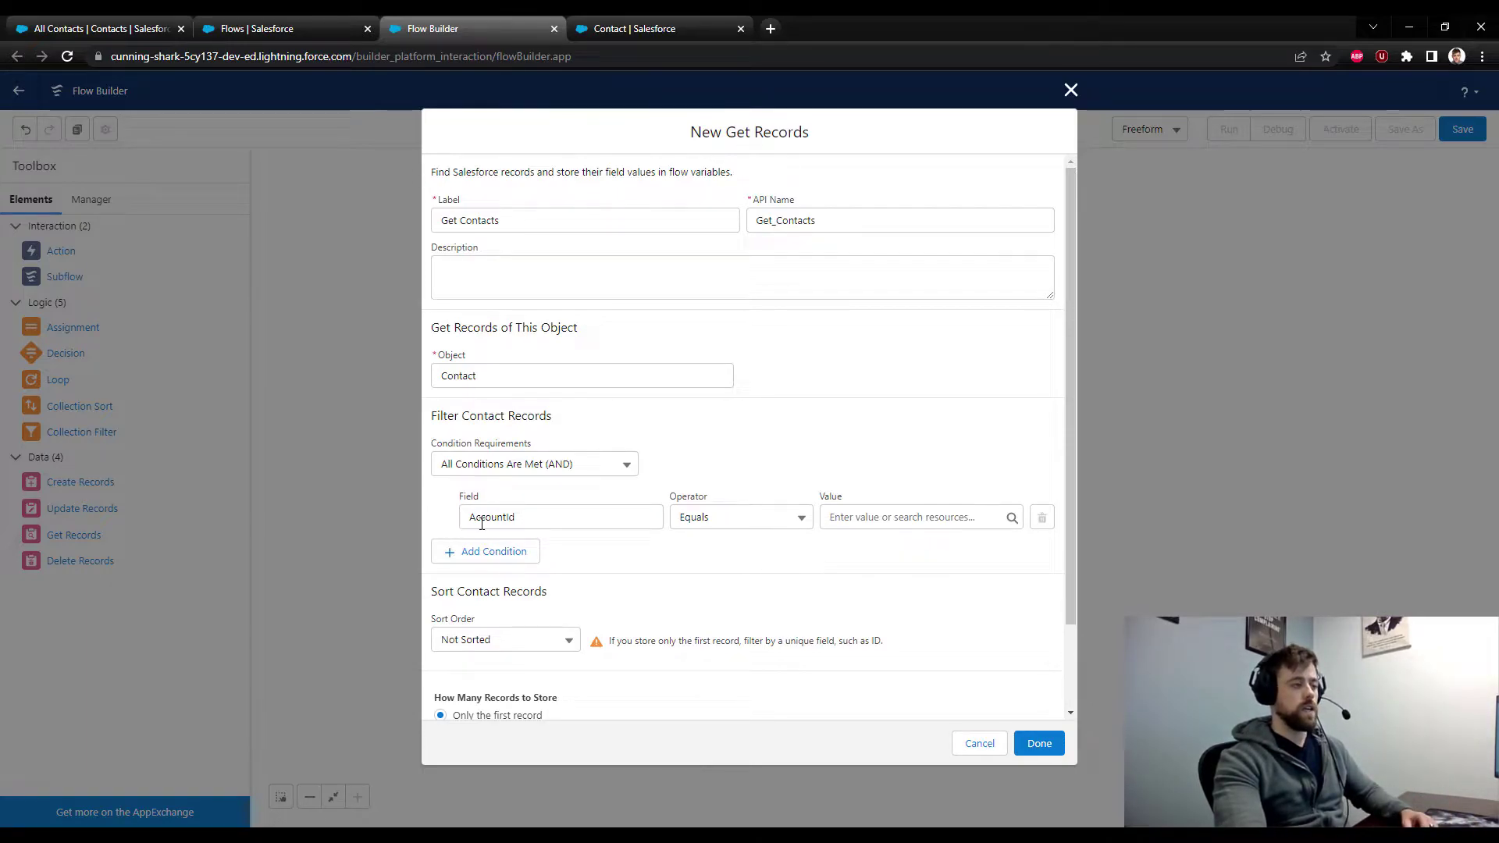
pyautogui.click(847, 518)
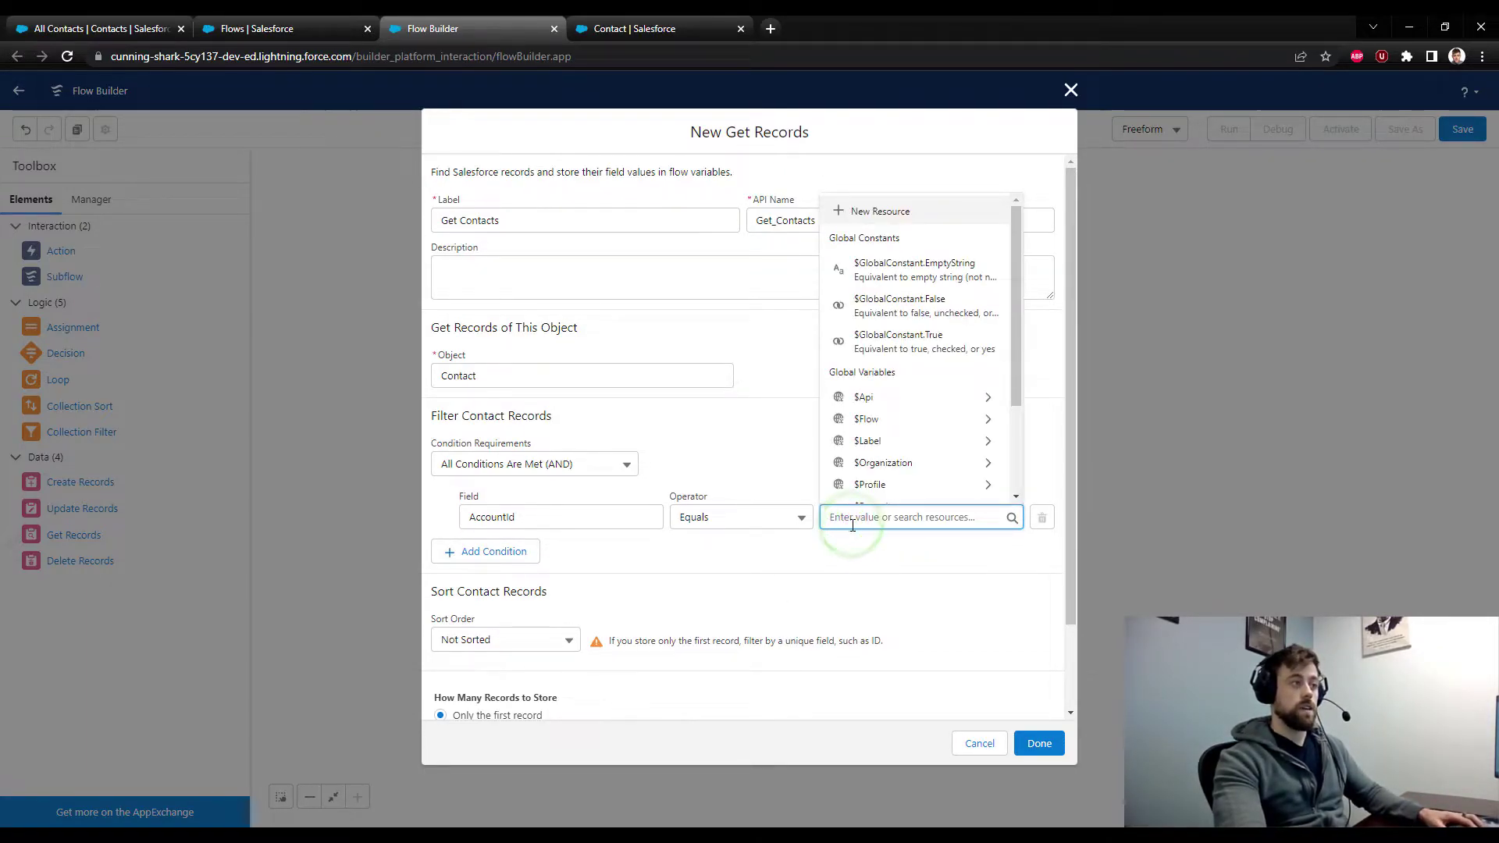
pyautogui.scroll(-2, 934, 439)
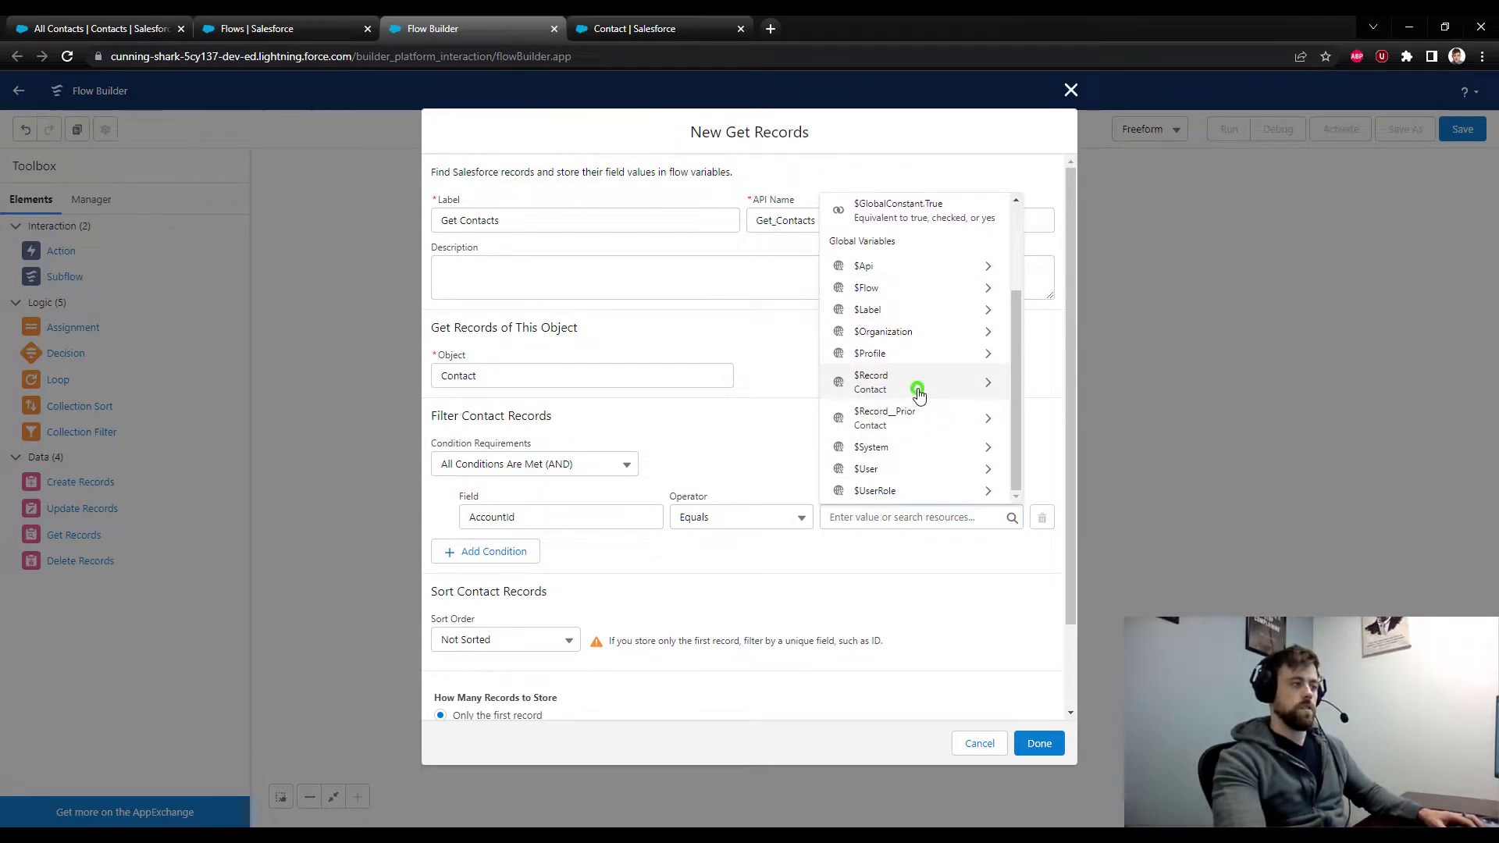
pyautogui.click(912, 390)
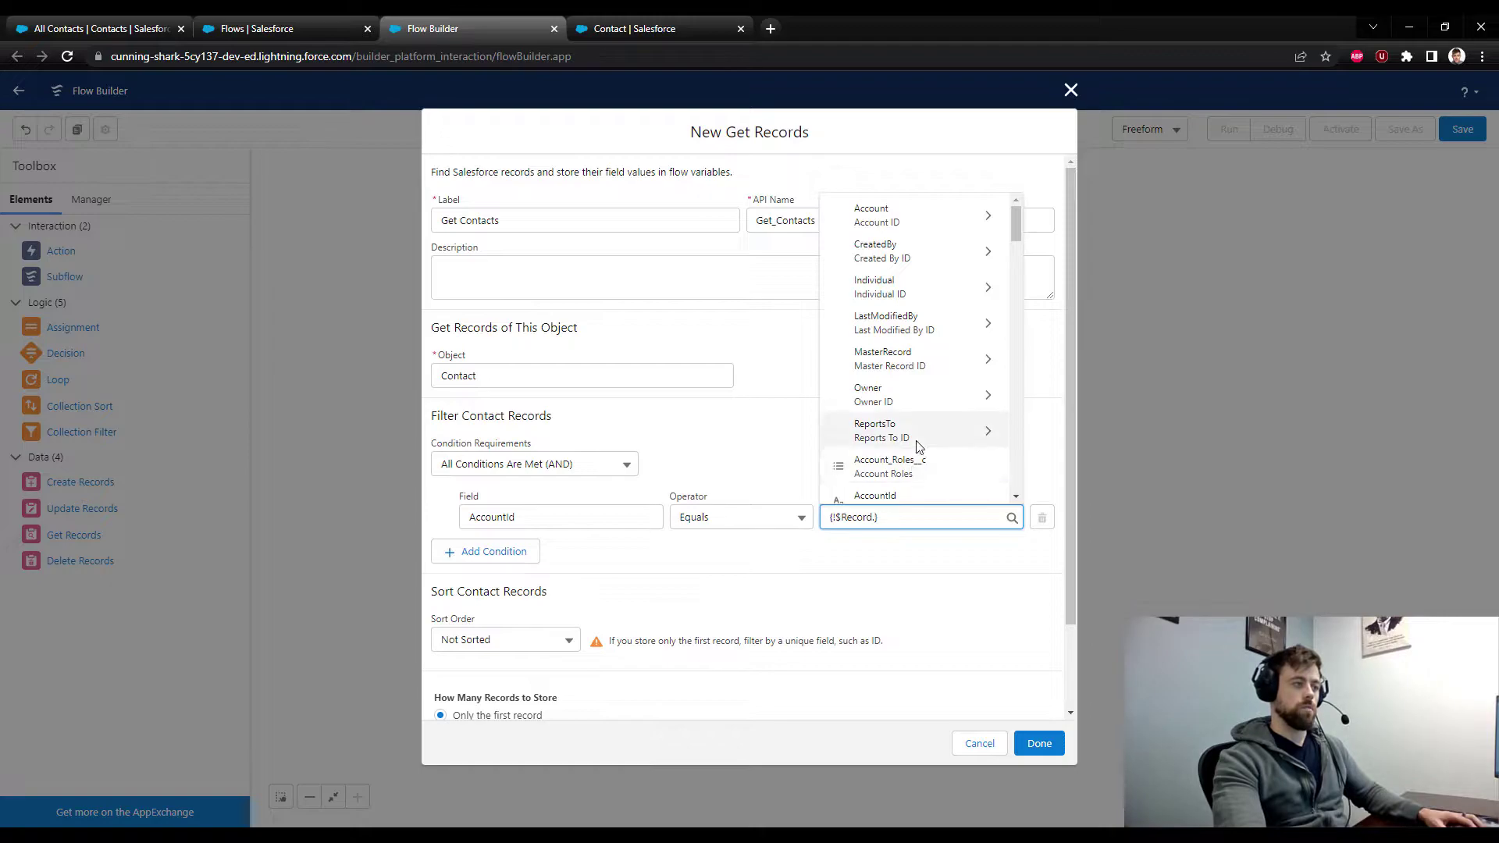
pyautogui.scroll(-2, 929, 367)
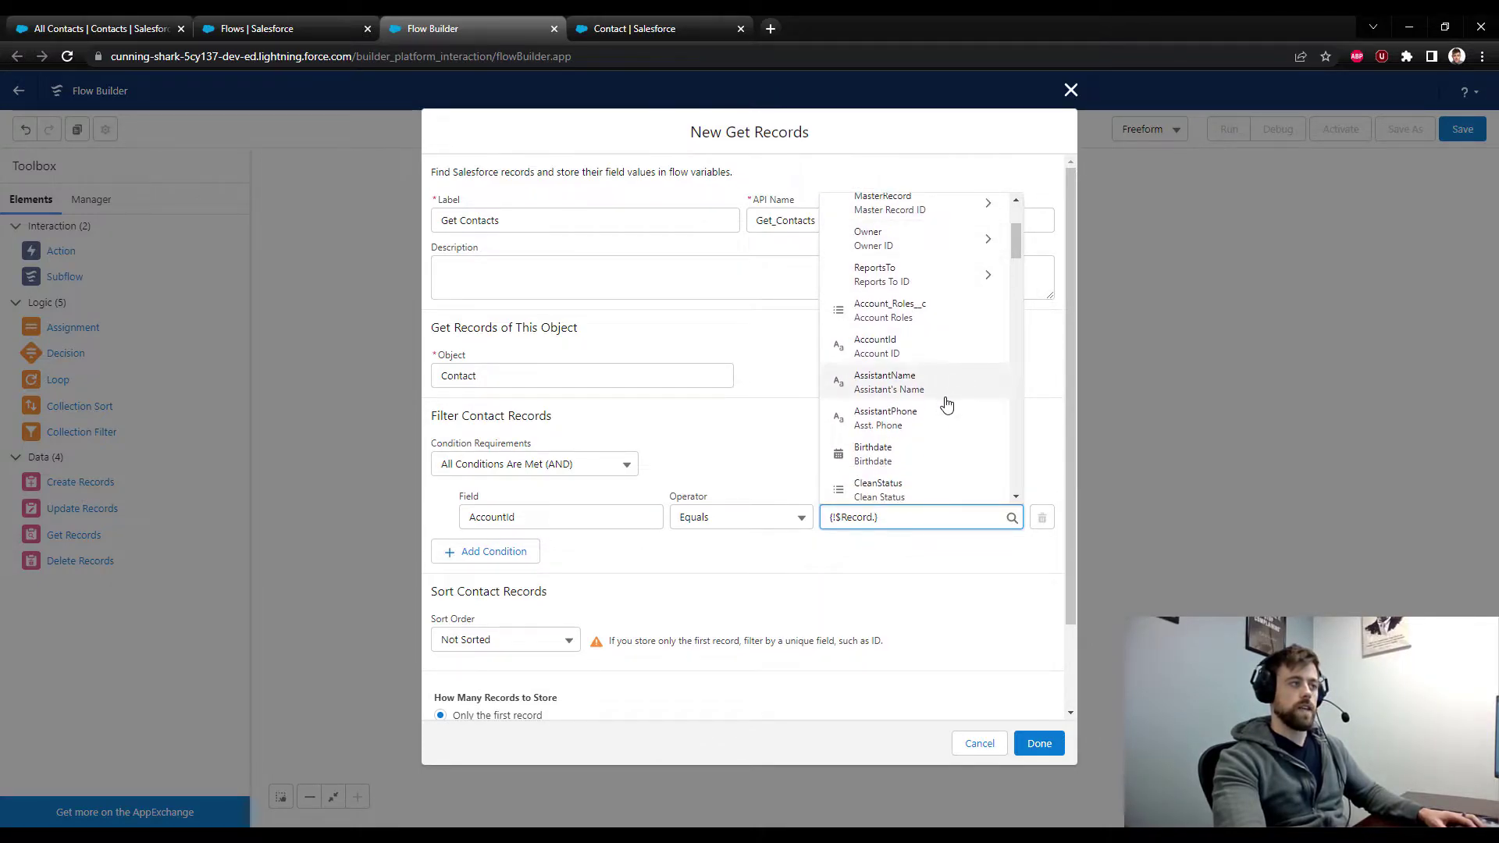
pyautogui.click(932, 353)
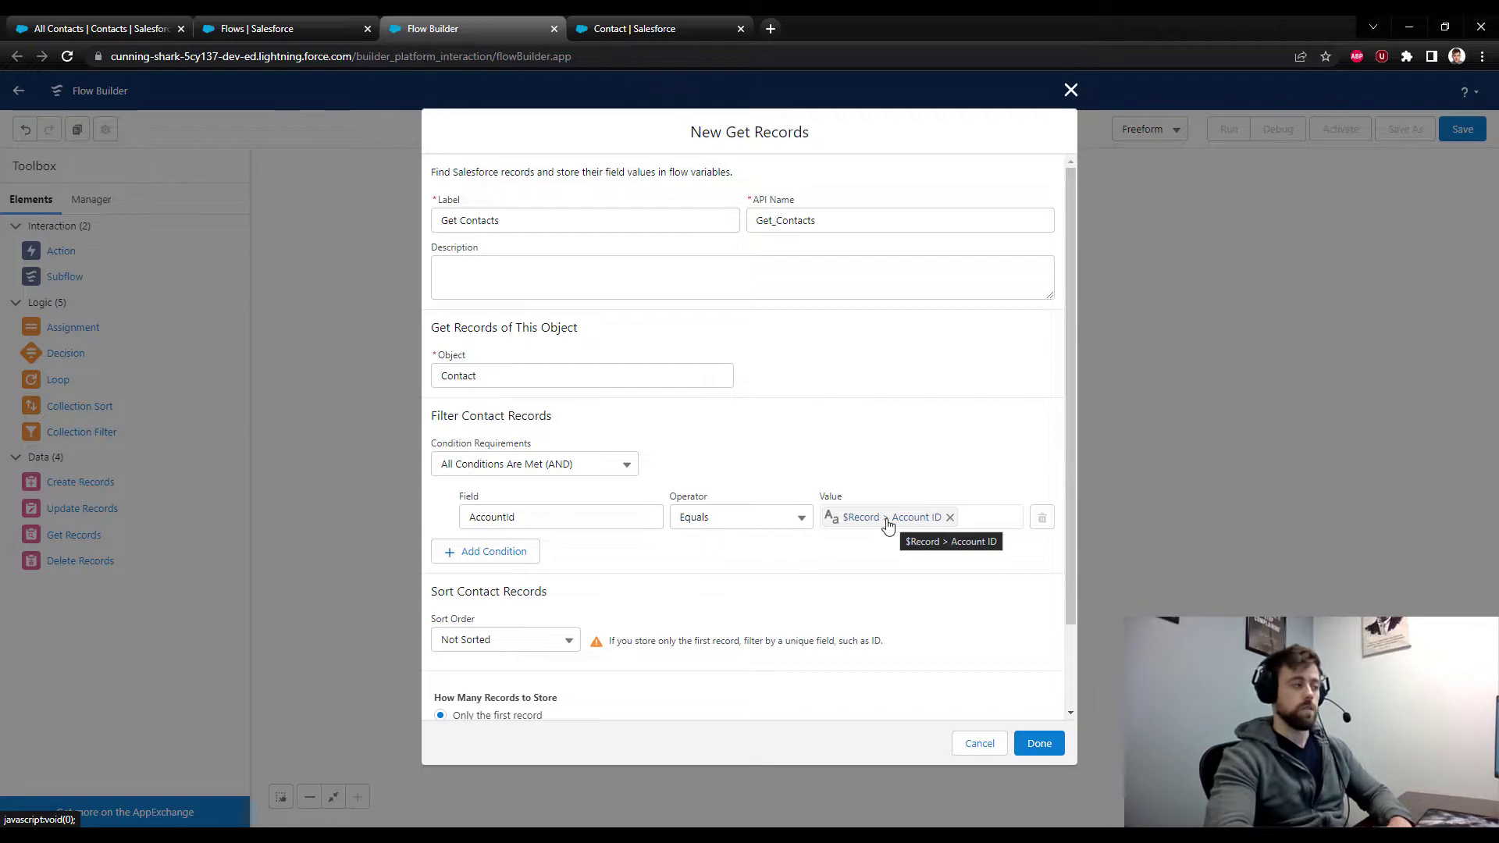
pyautogui.scroll(-2, 853, 528)
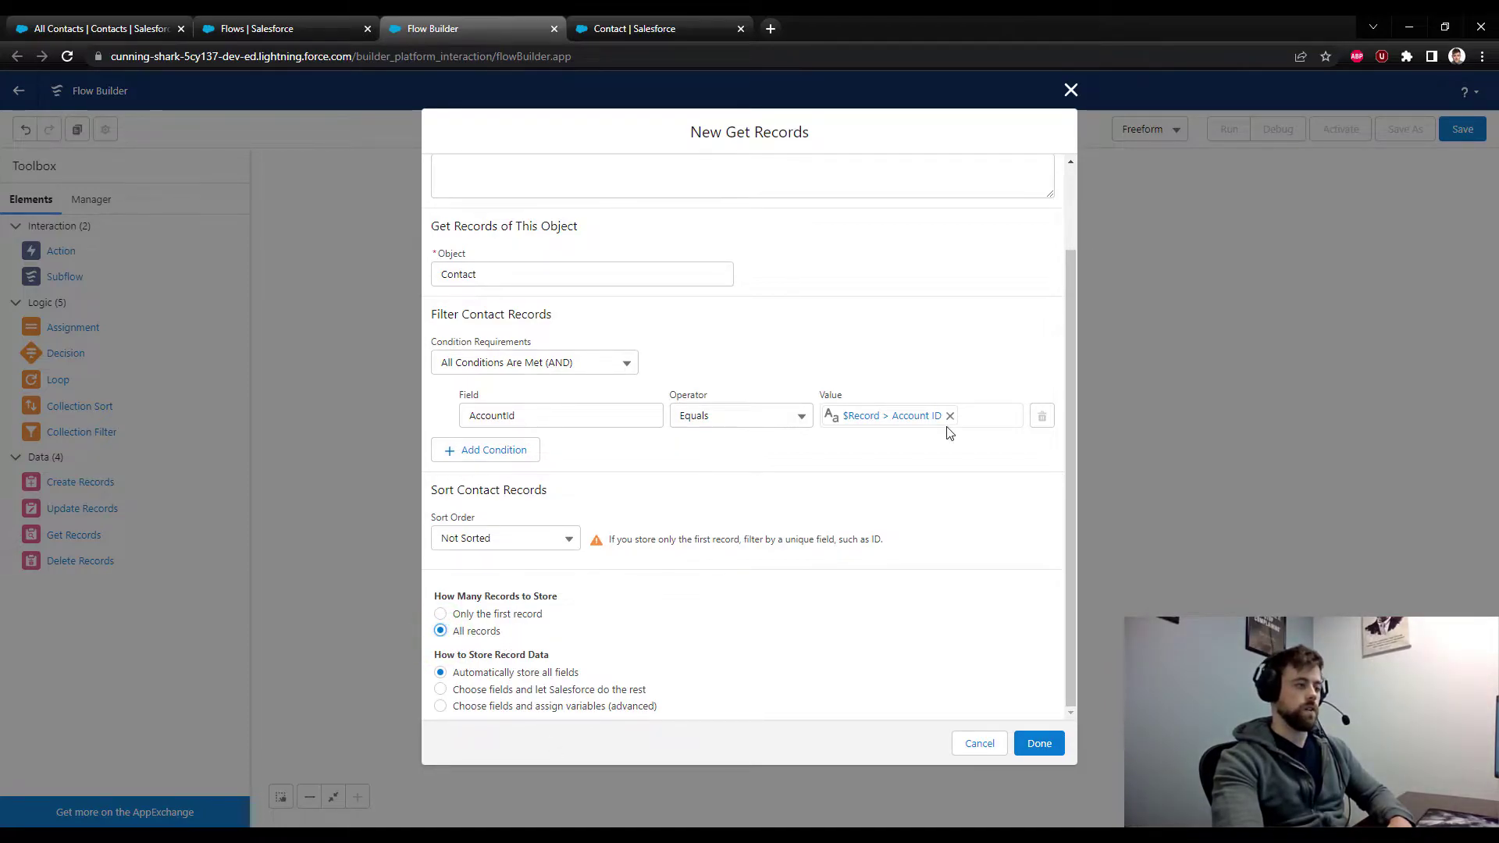
pyautogui.click(1037, 744)
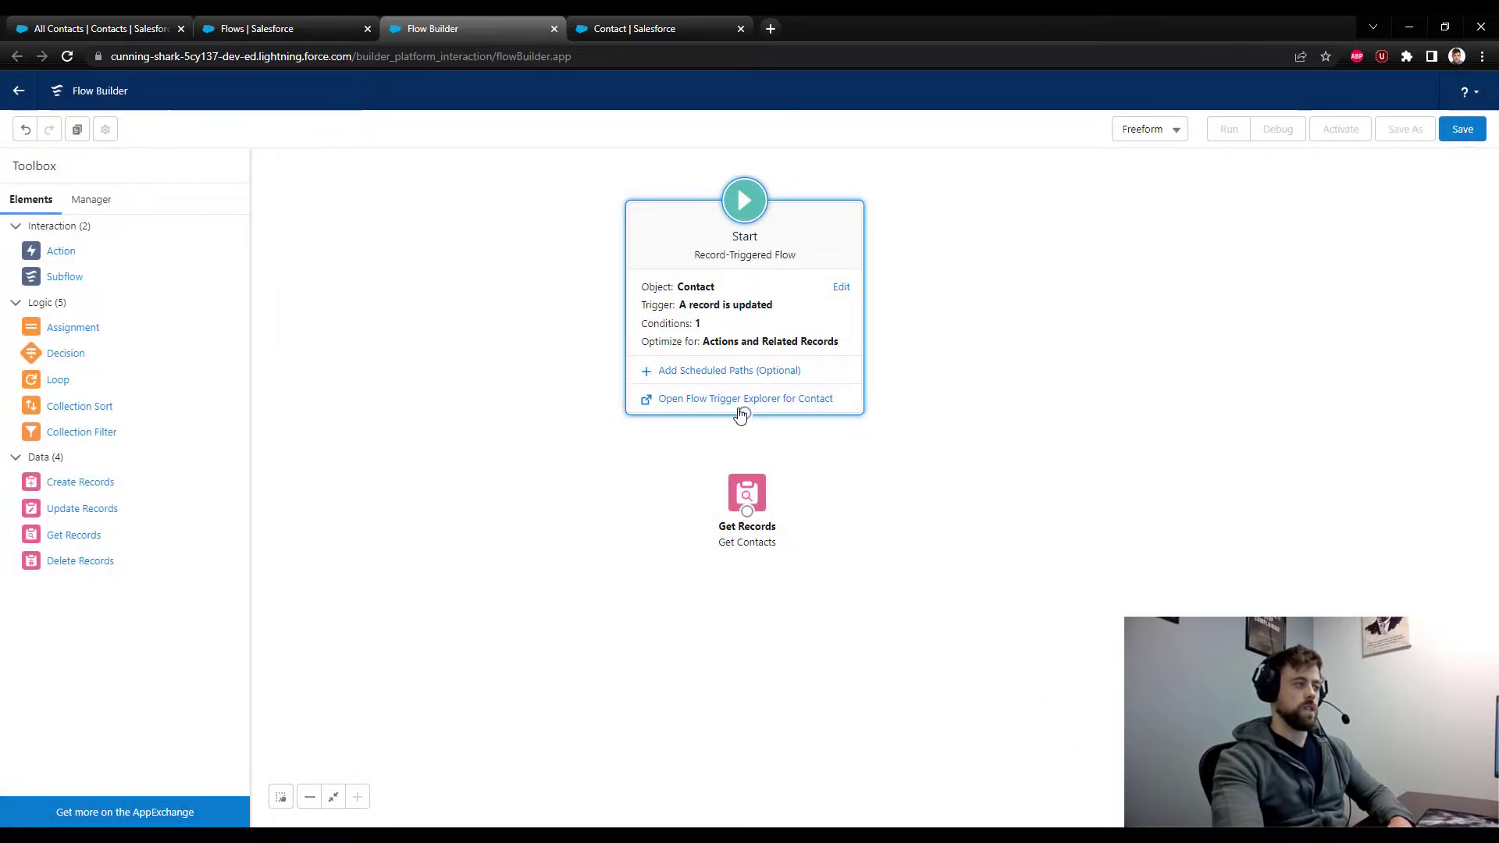
# Connect Start to Get Contacts, then add and link a 'Loop Through Contacts' loop over Get_Contacts.
pyautogui.moveTo(744, 412); pyautogui.dragTo(744, 499)
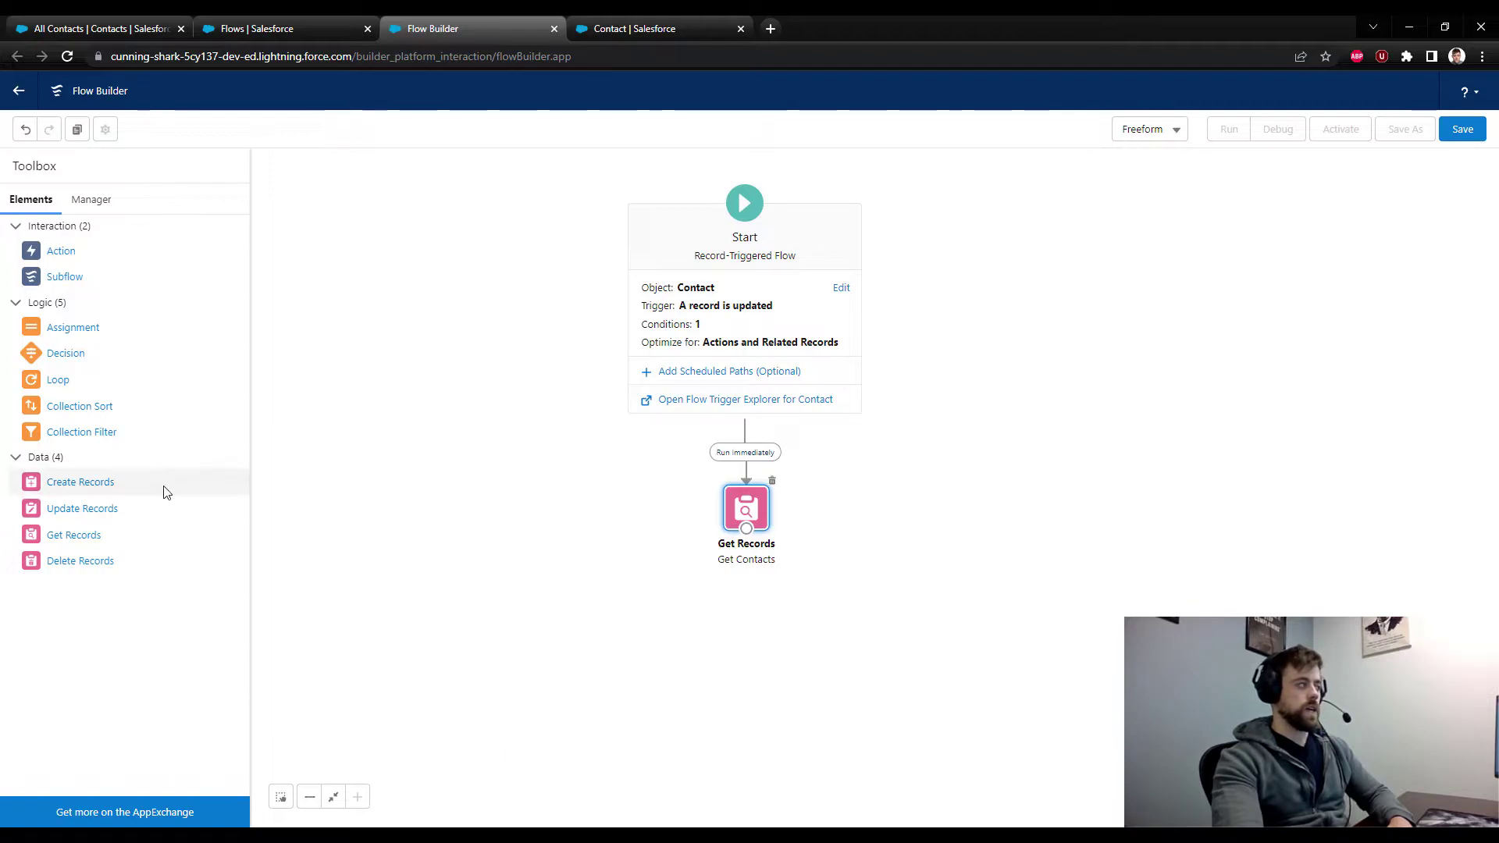
pyautogui.moveTo(57, 388); pyautogui.dragTo(732, 607)
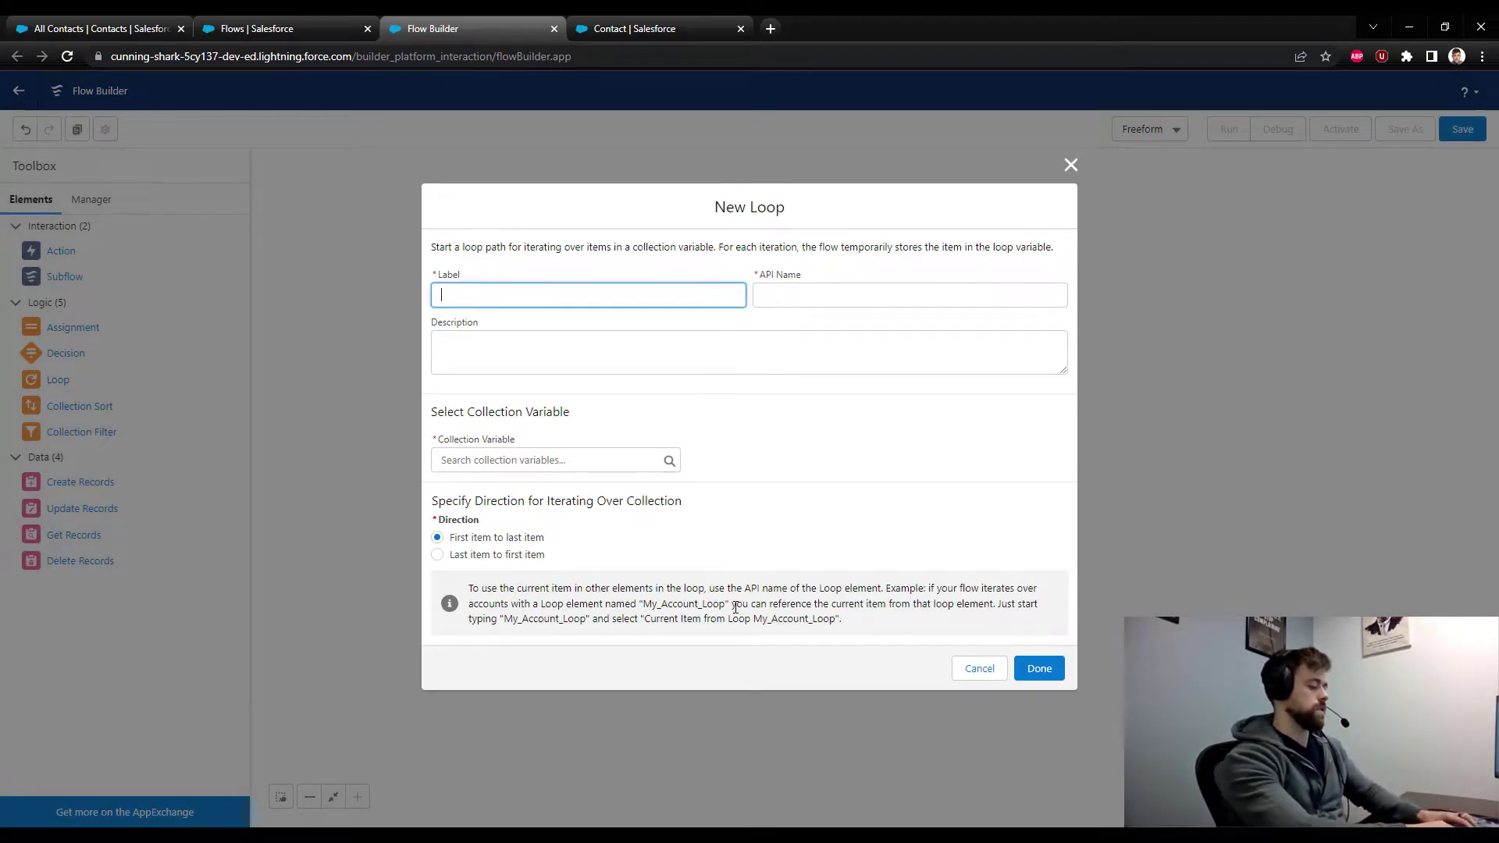
pyautogui.write('Loop Through Contacts')
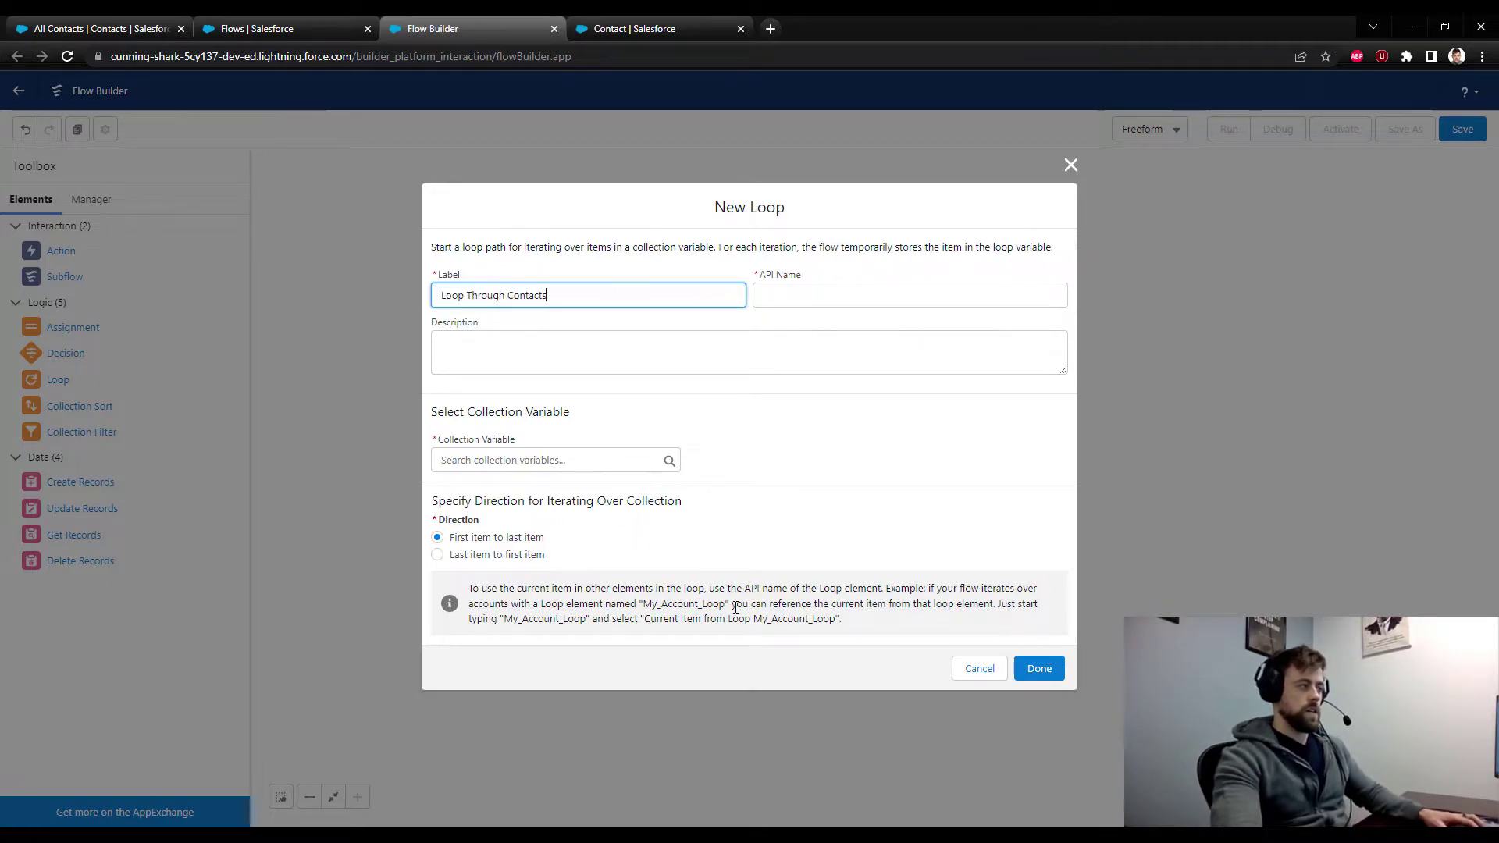
pyautogui.press('Tab')
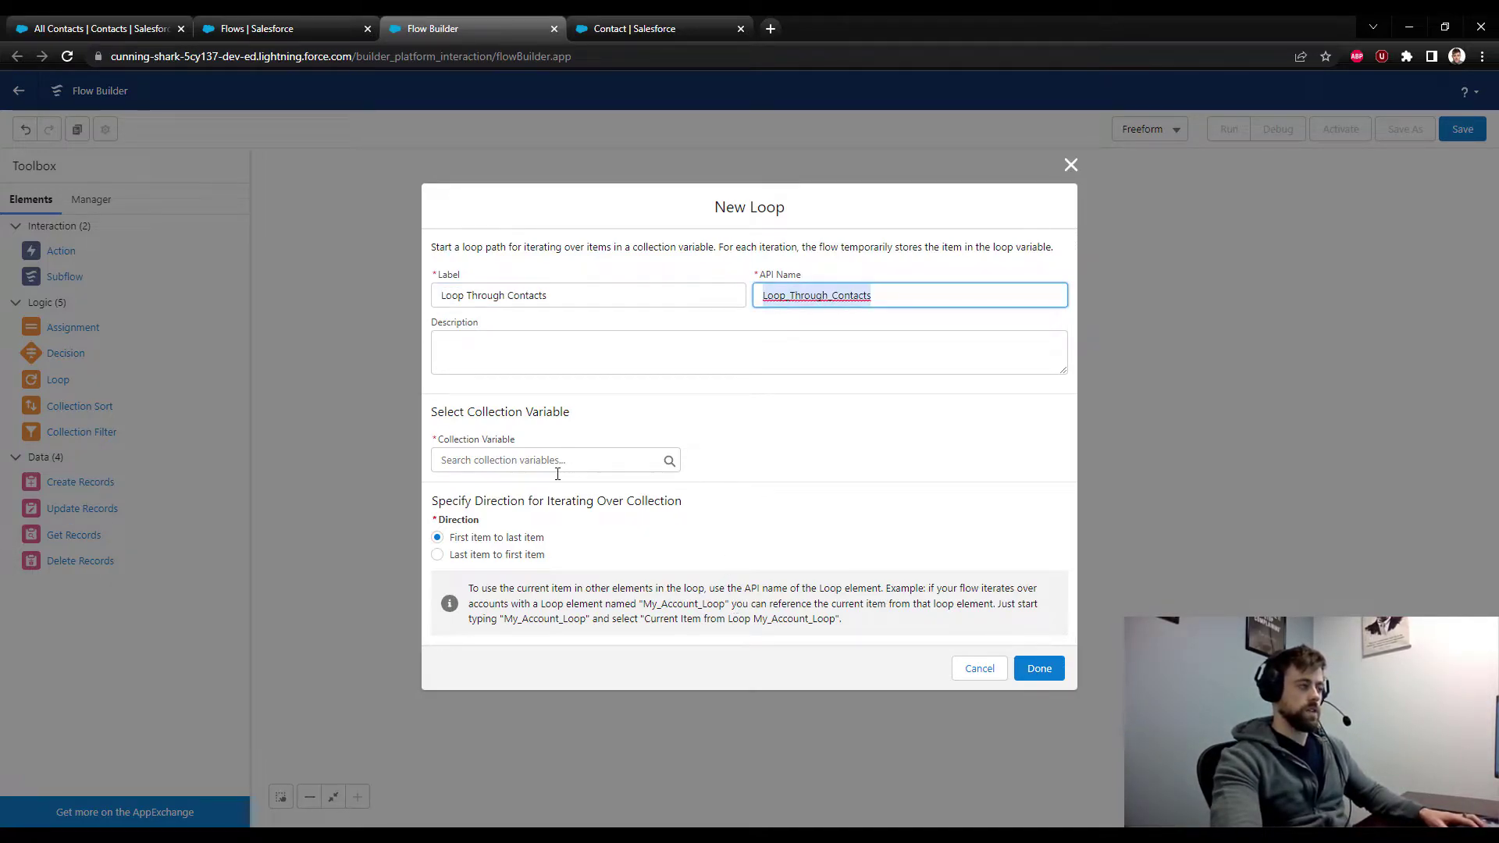
pyautogui.click(528, 462)
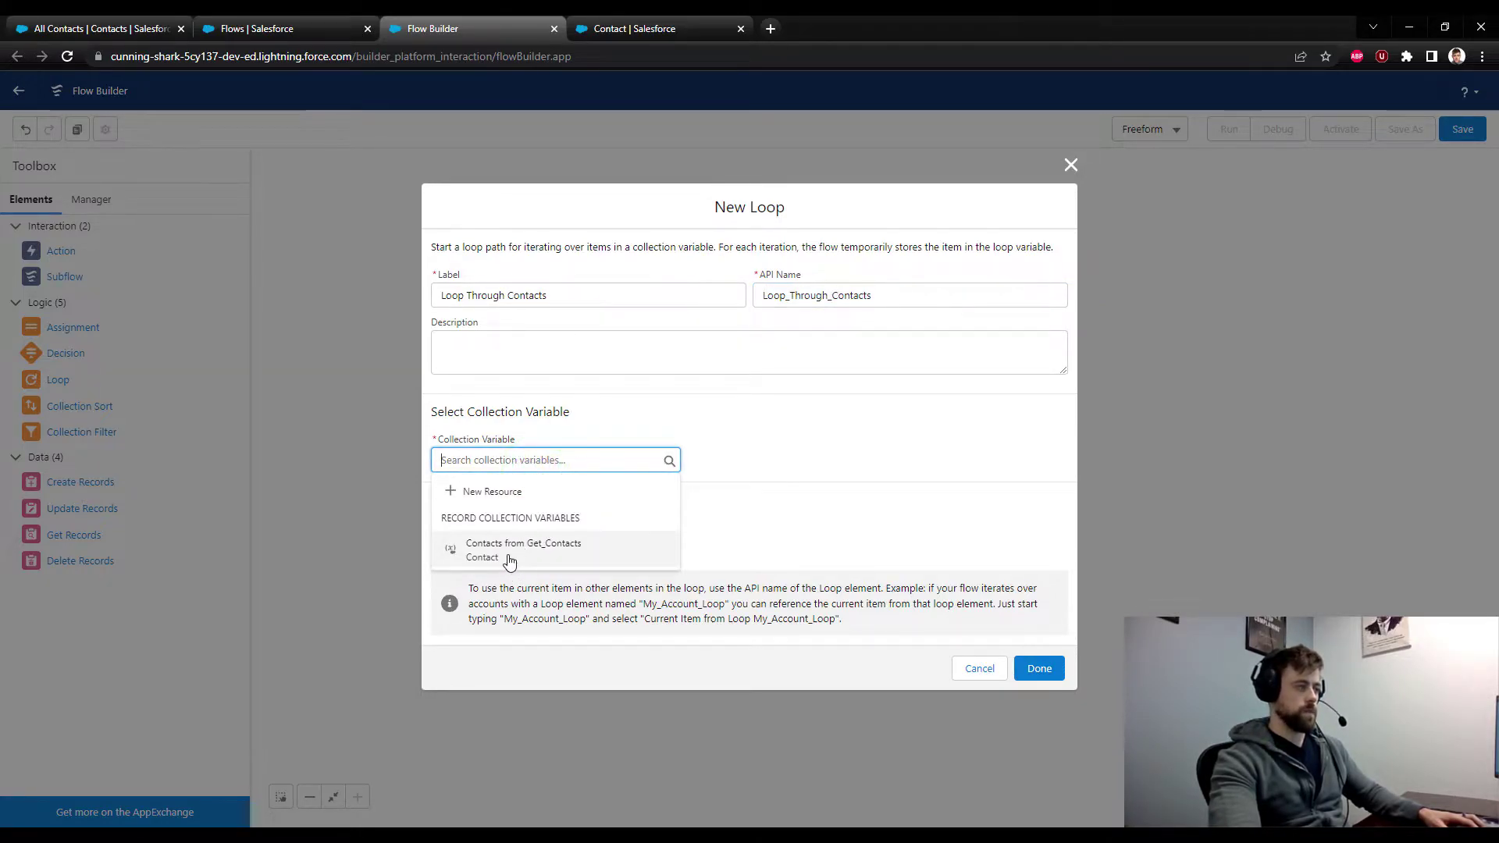
pyautogui.click(509, 558)
pyautogui.click(685, 519)
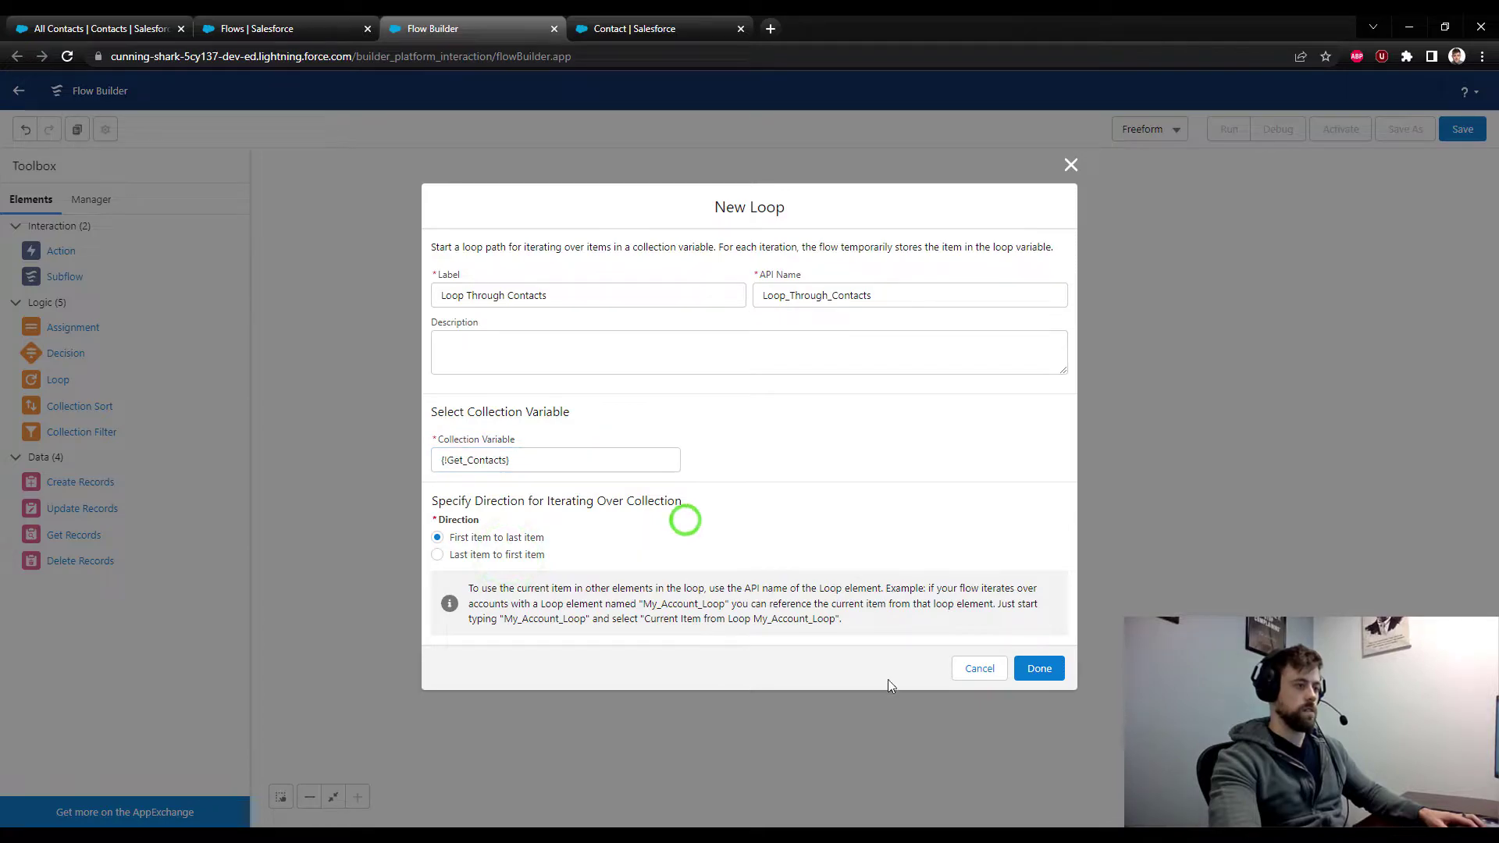
pyautogui.click(1039, 669)
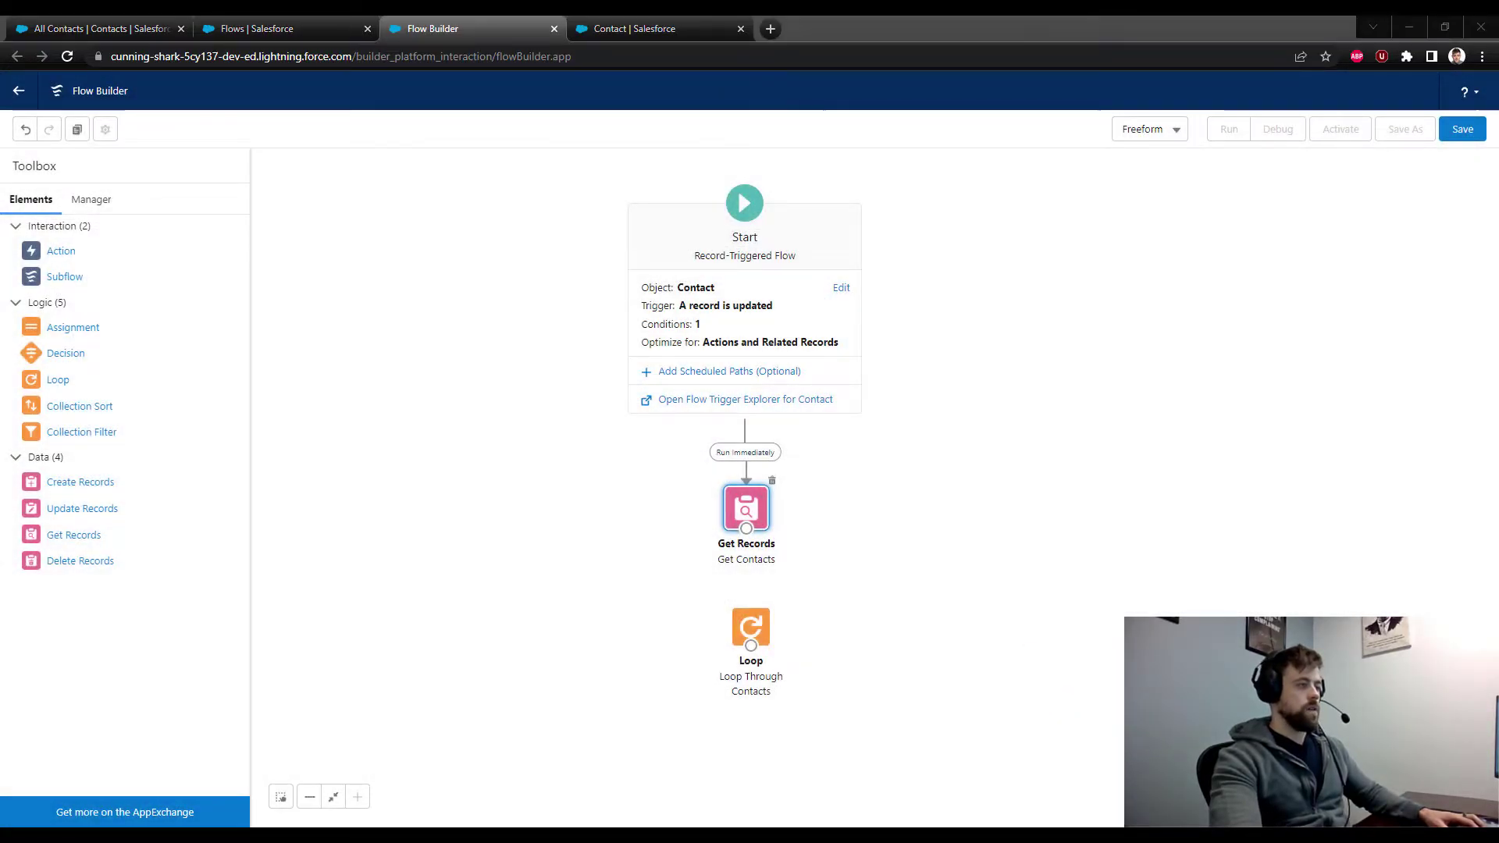
pyautogui.click(747, 544)
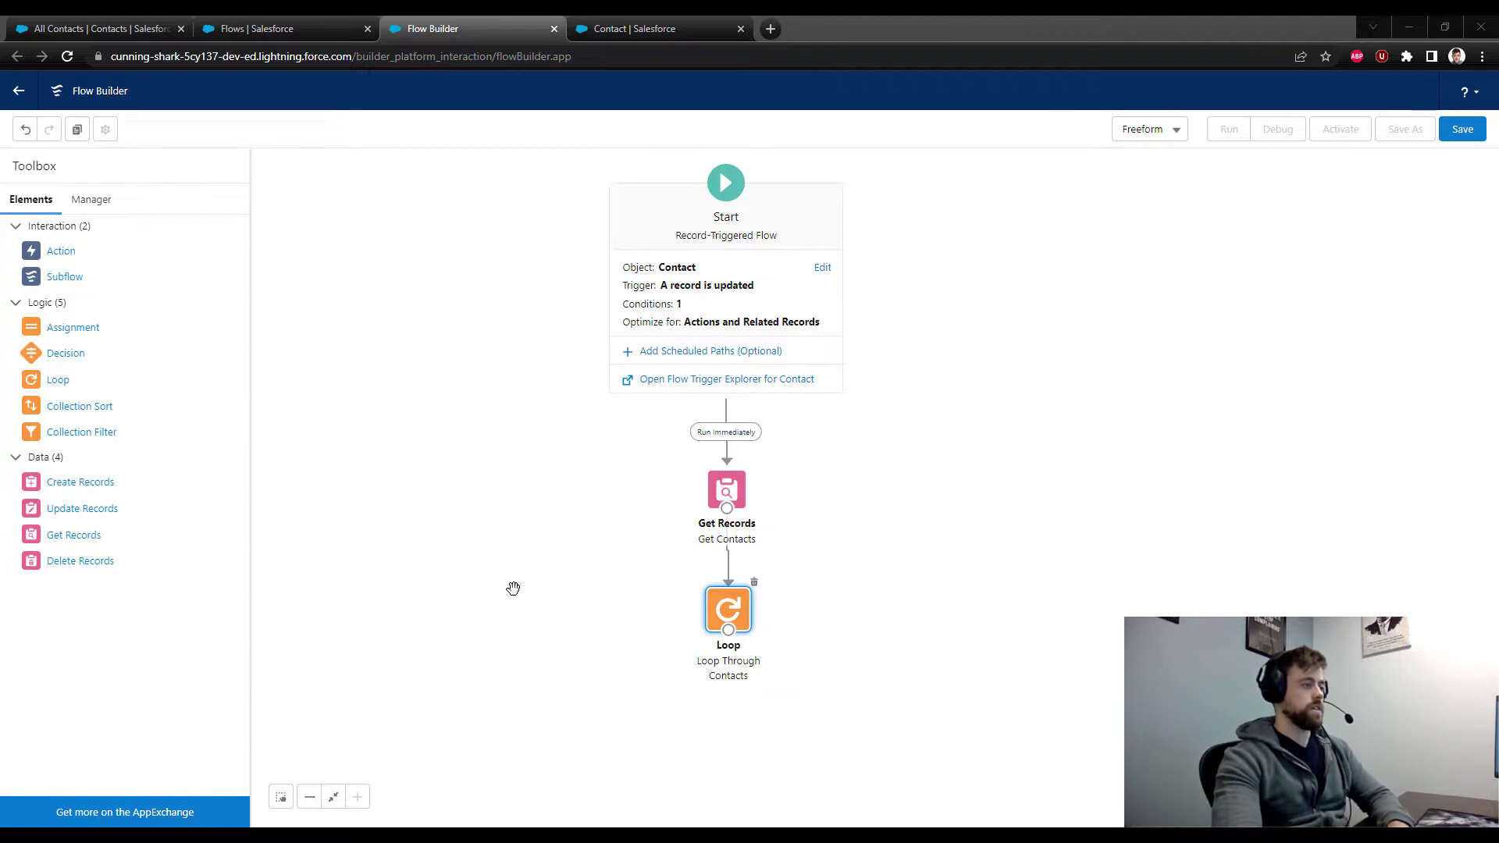
pyautogui.moveTo(859, 668); pyautogui.dragTo(823, 622)
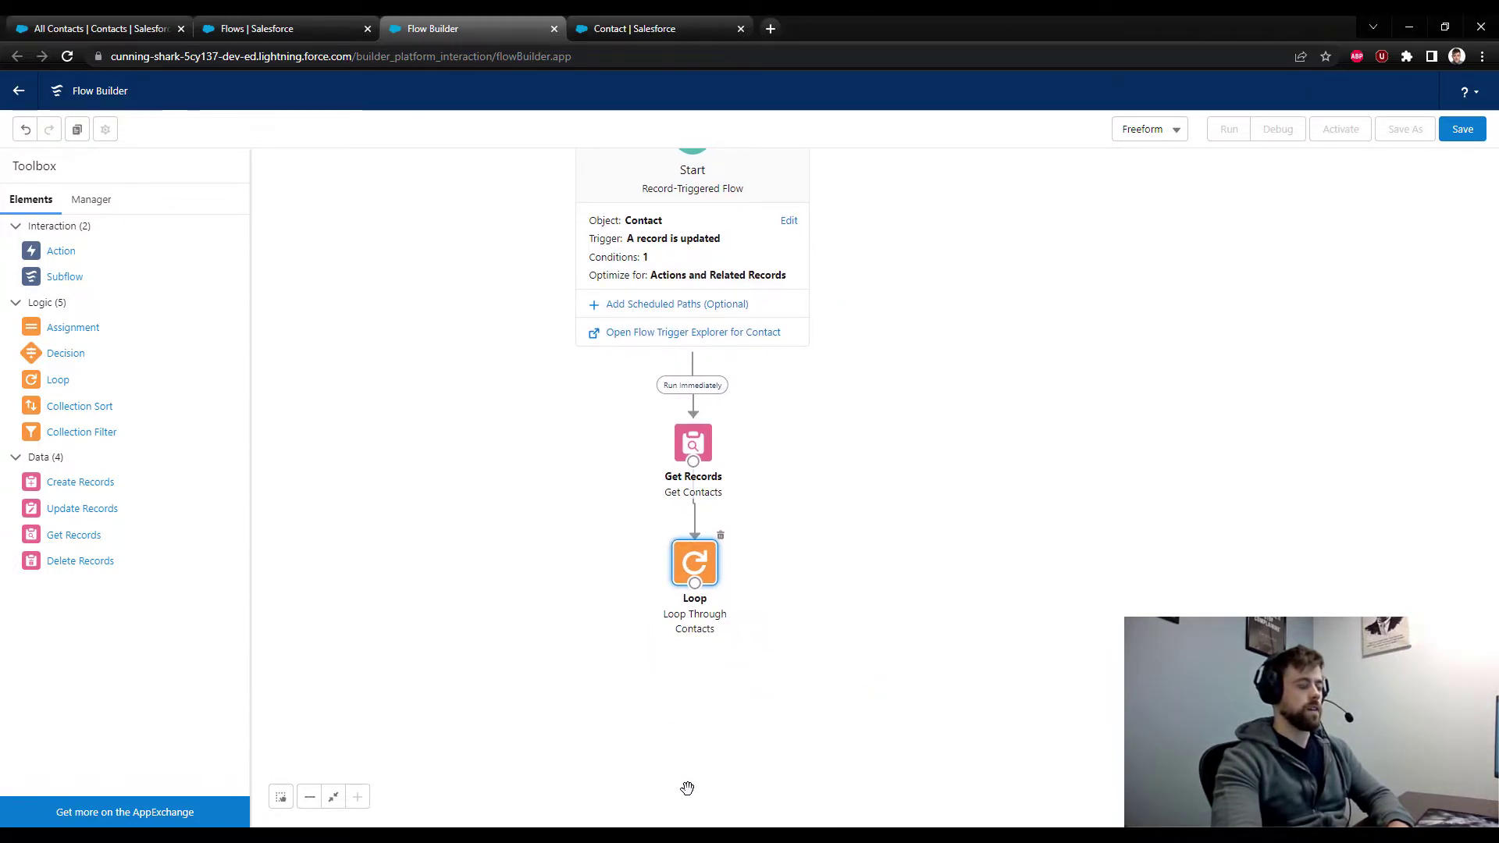
# Create an UpdatedContacts Record variable allowing multiple values, with object Contact.
pyautogui.click(83, 205)
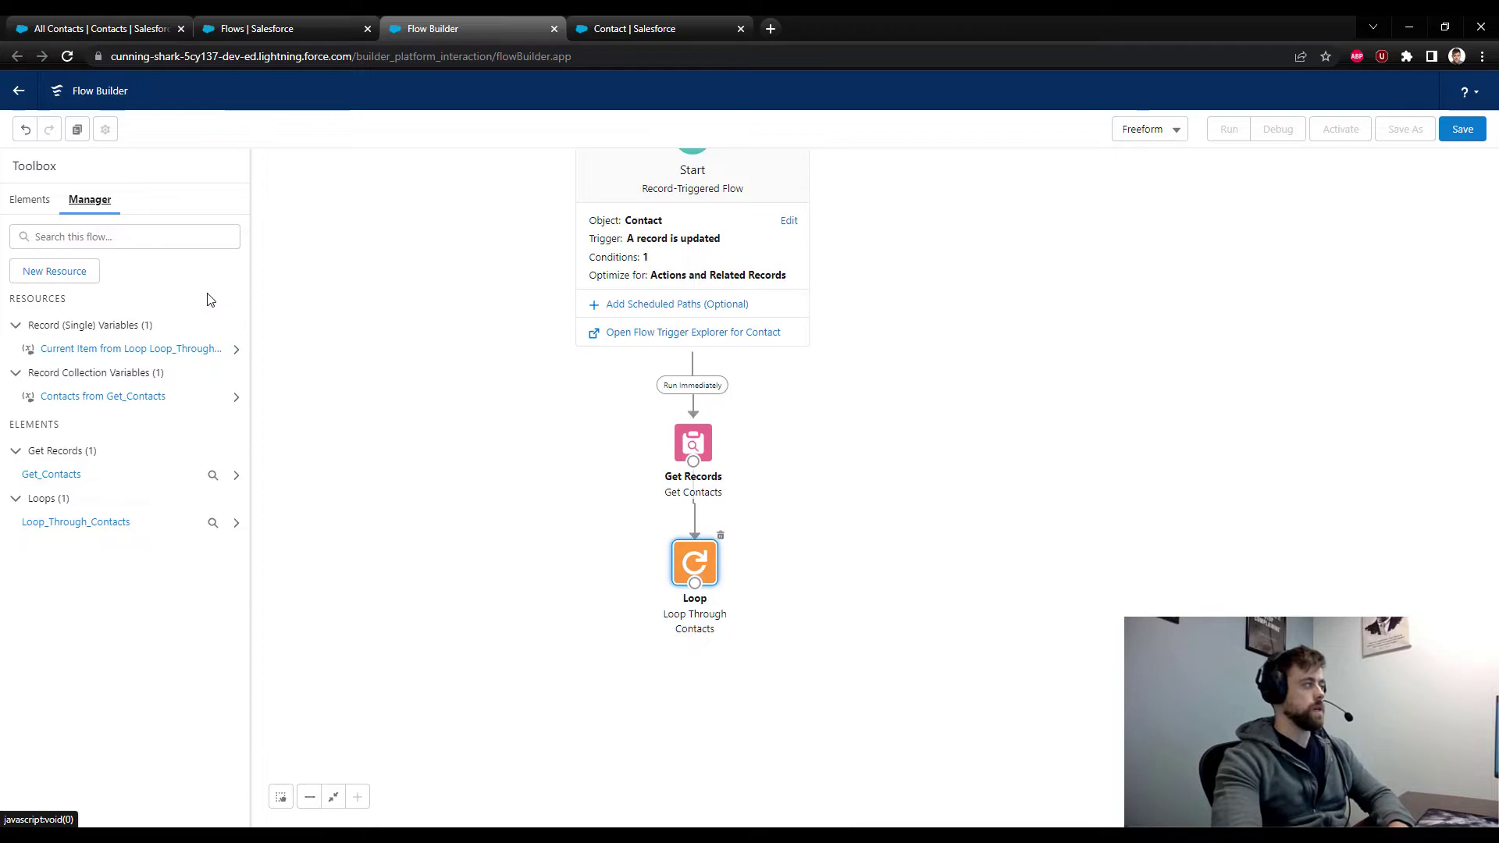
pyautogui.click(82, 270)
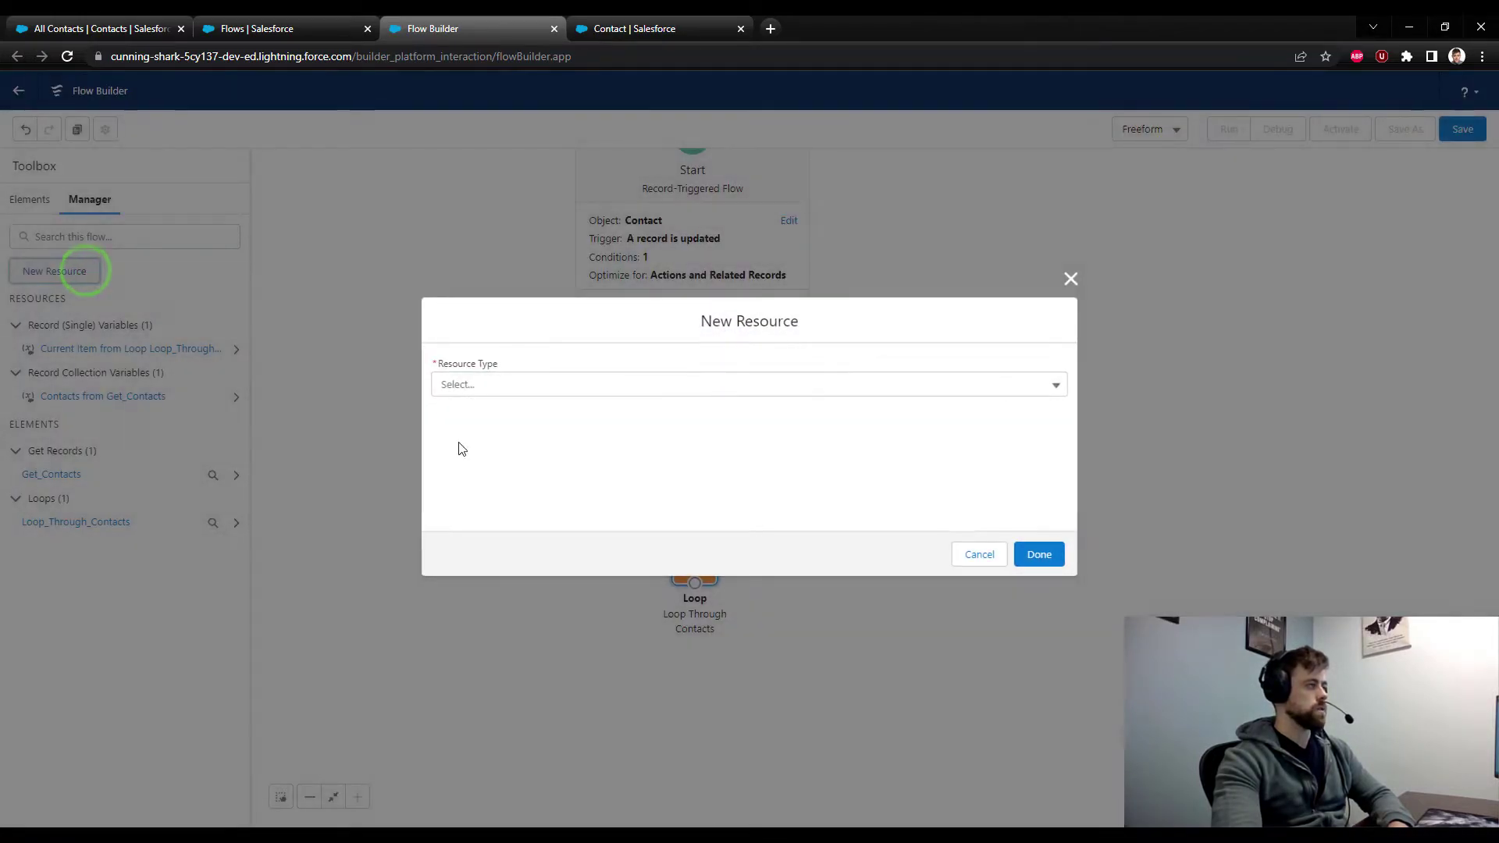
pyautogui.click(596, 383)
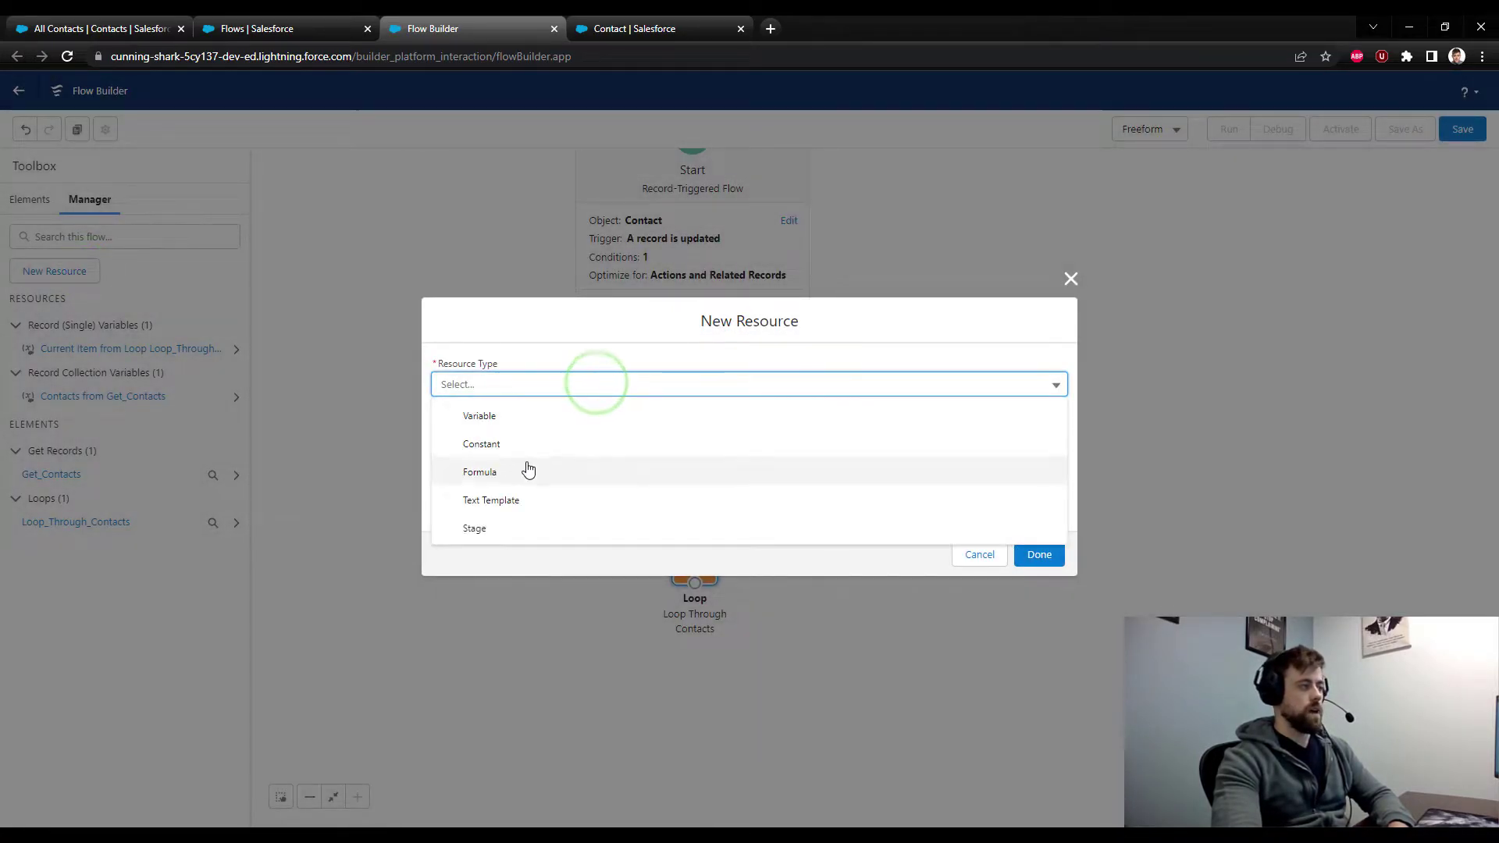
pyautogui.click(518, 418)
pyautogui.click(502, 543)
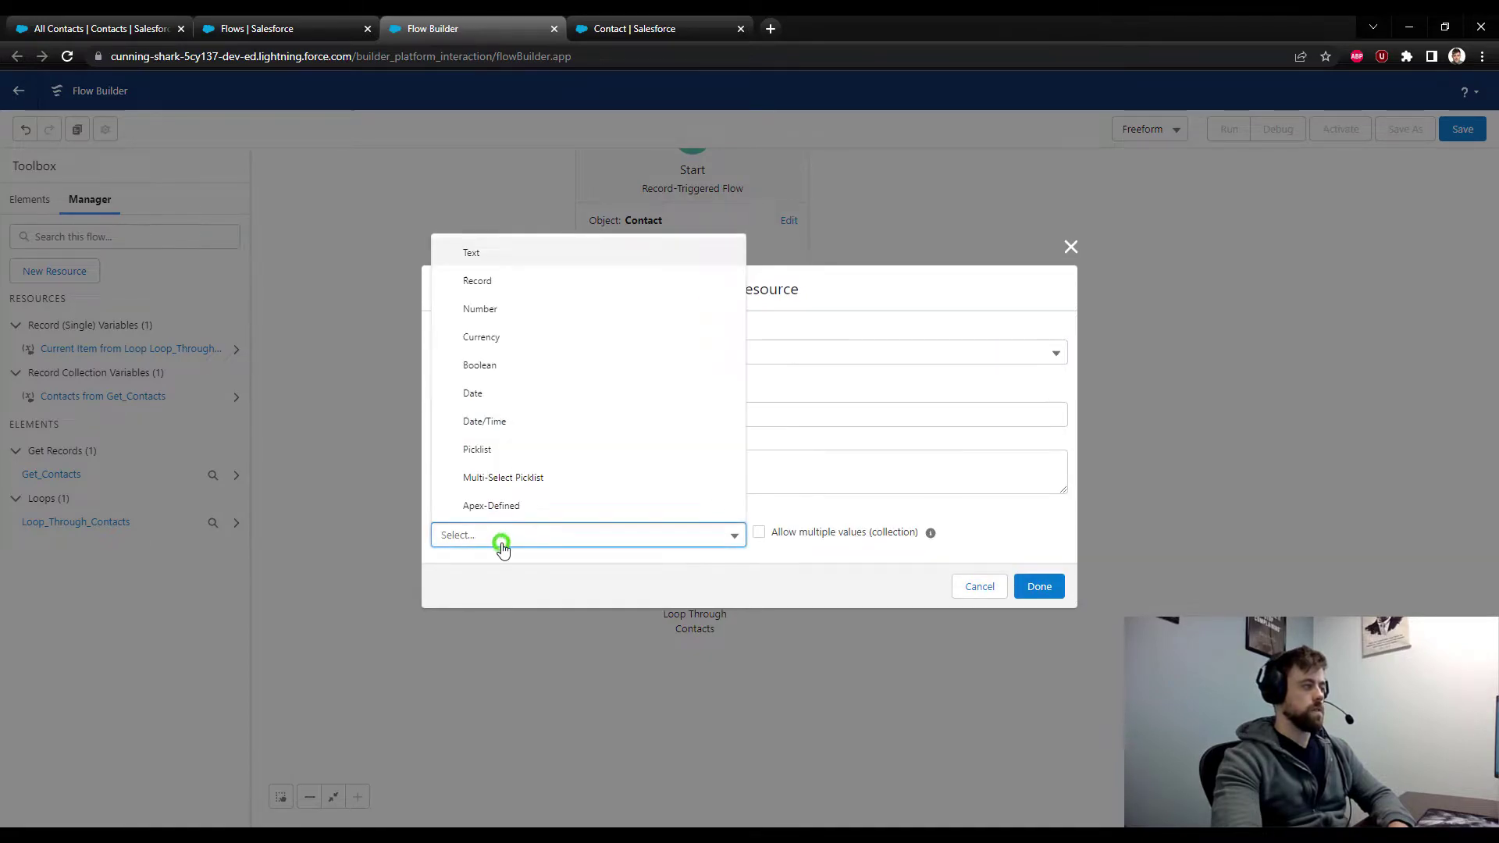
pyautogui.click(505, 280)
pyautogui.click(472, 361)
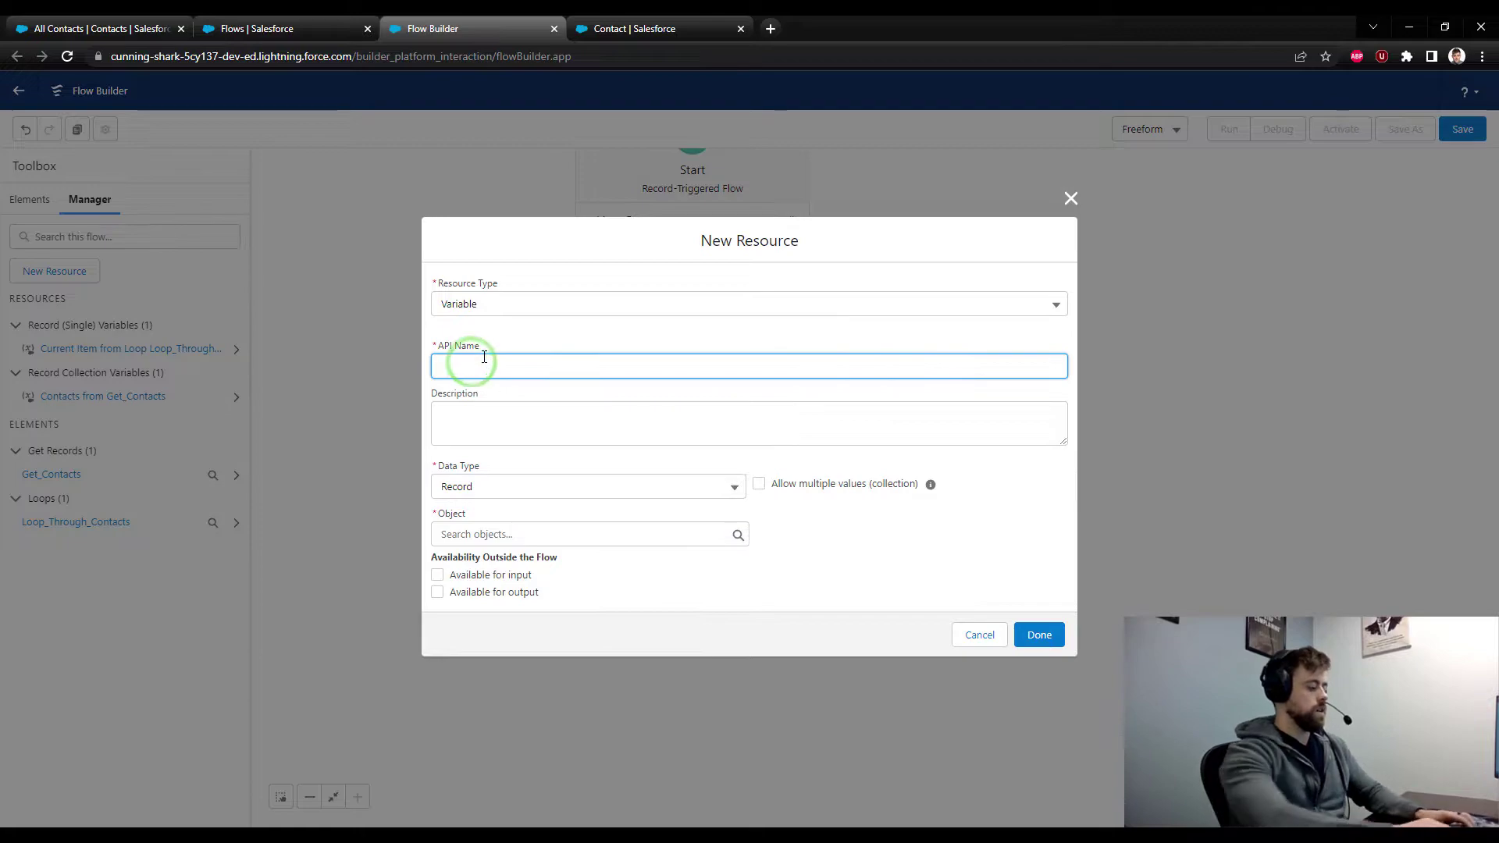
pyautogui.write('UpdatedContacts')
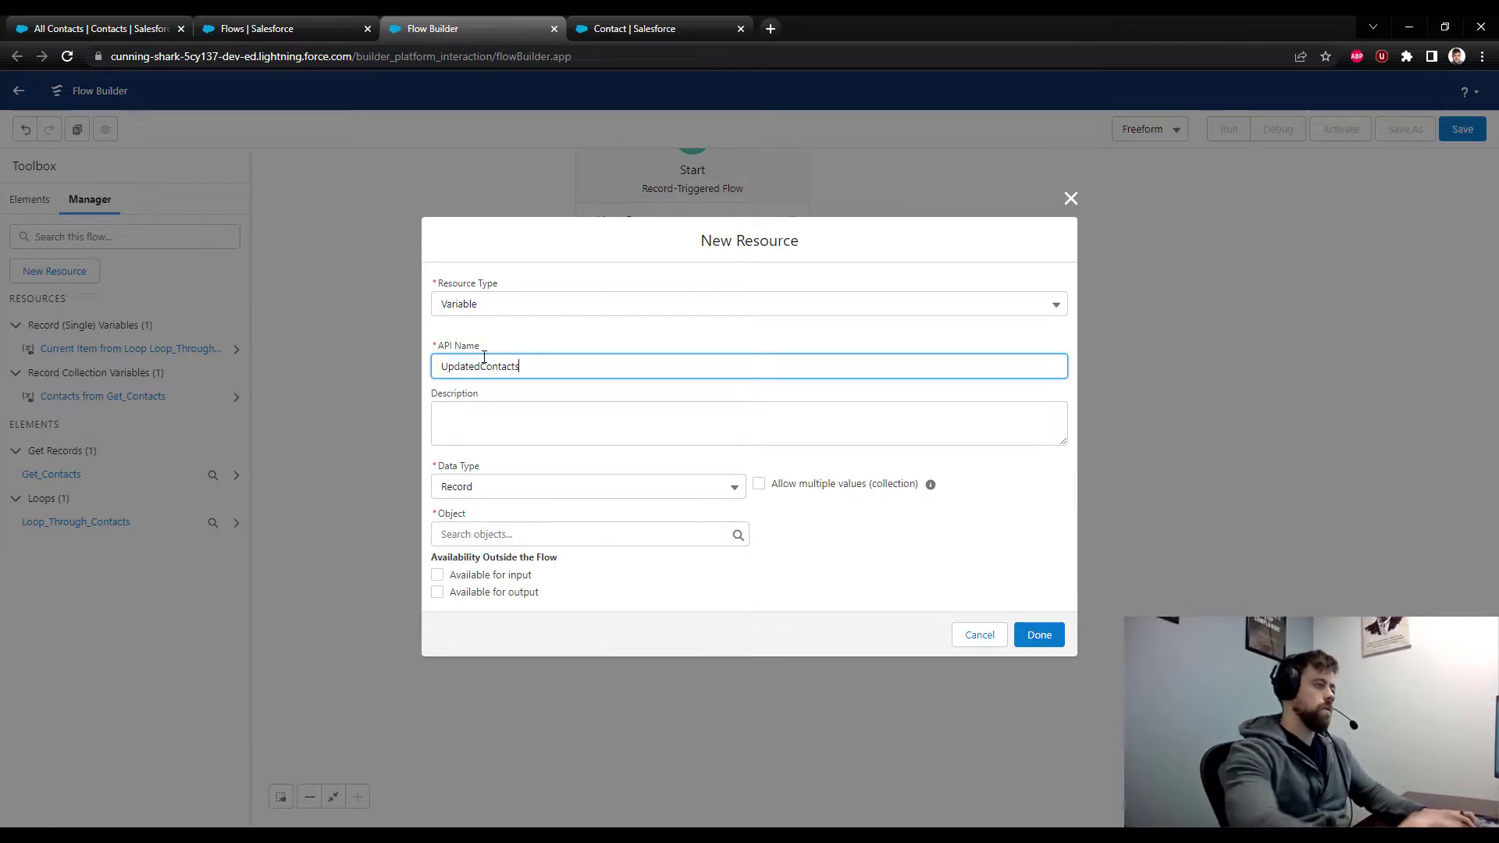
pyautogui.click(793, 490)
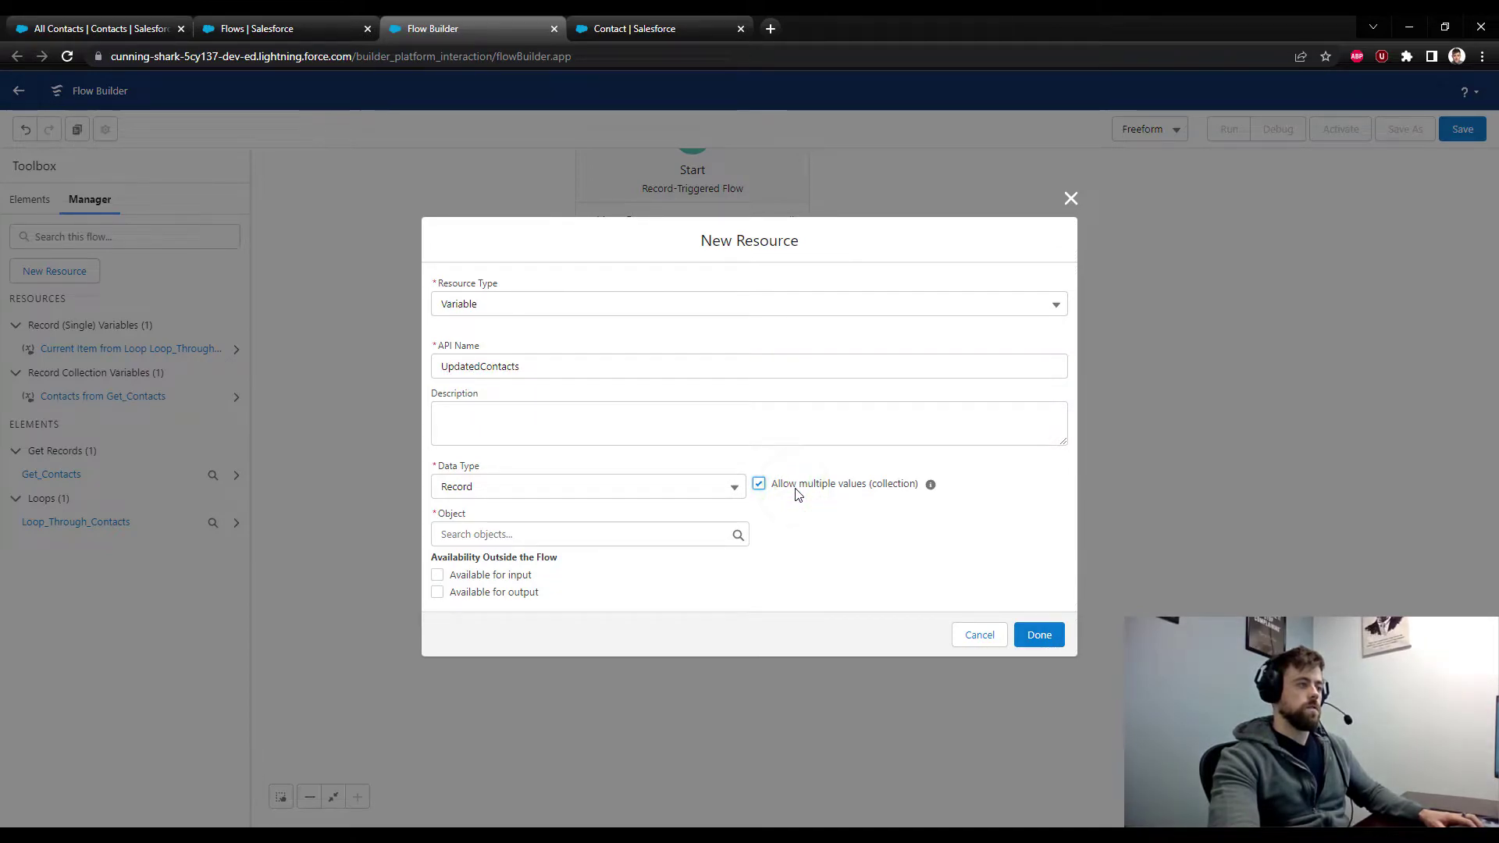
pyautogui.click(527, 534)
pyautogui.write('contact')
pyautogui.click(525, 330)
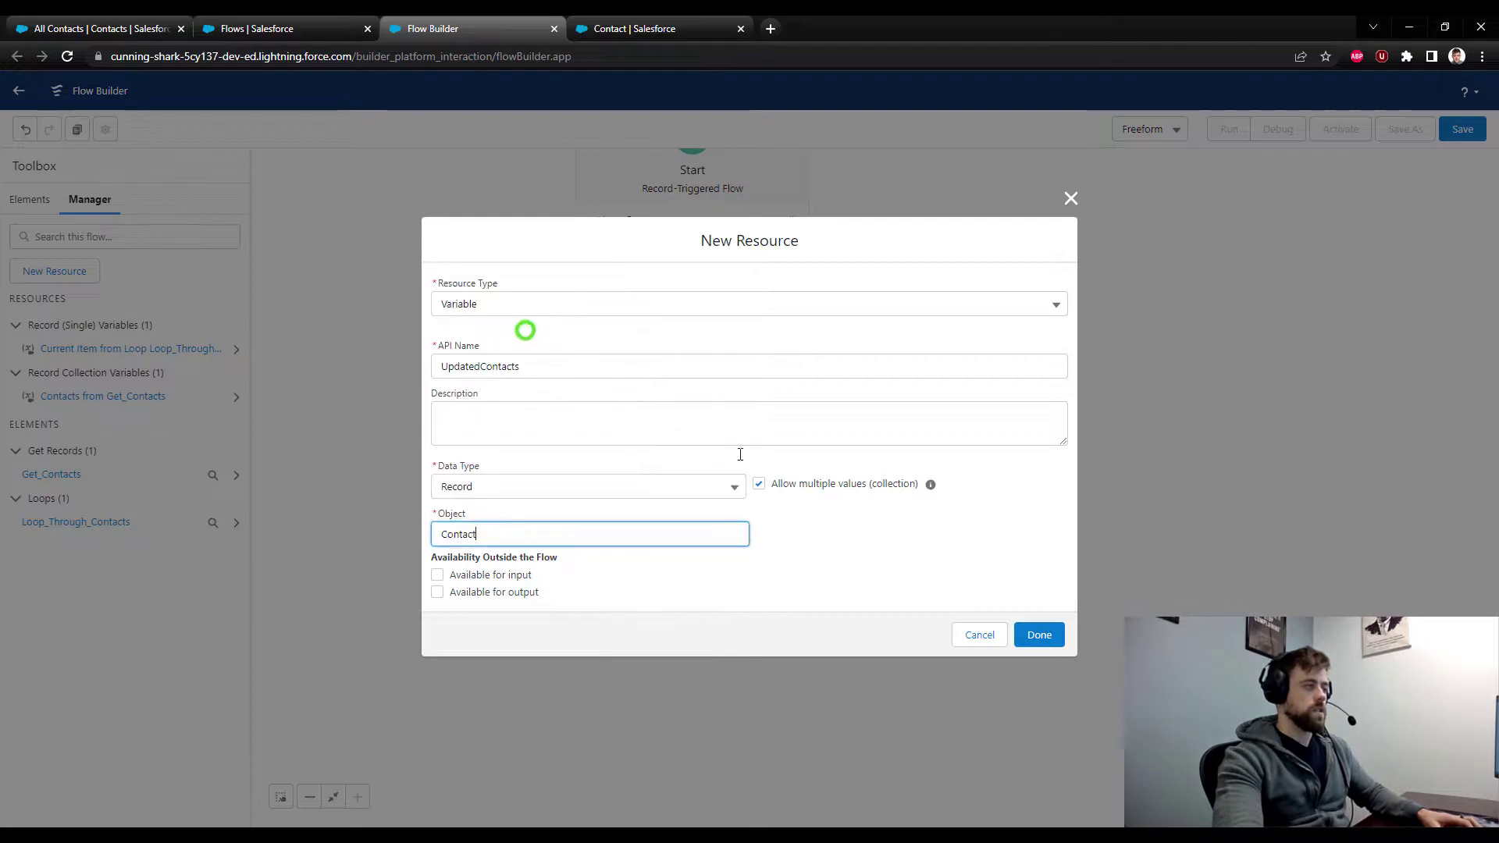
pyautogui.click(849, 525)
pyautogui.click(1038, 634)
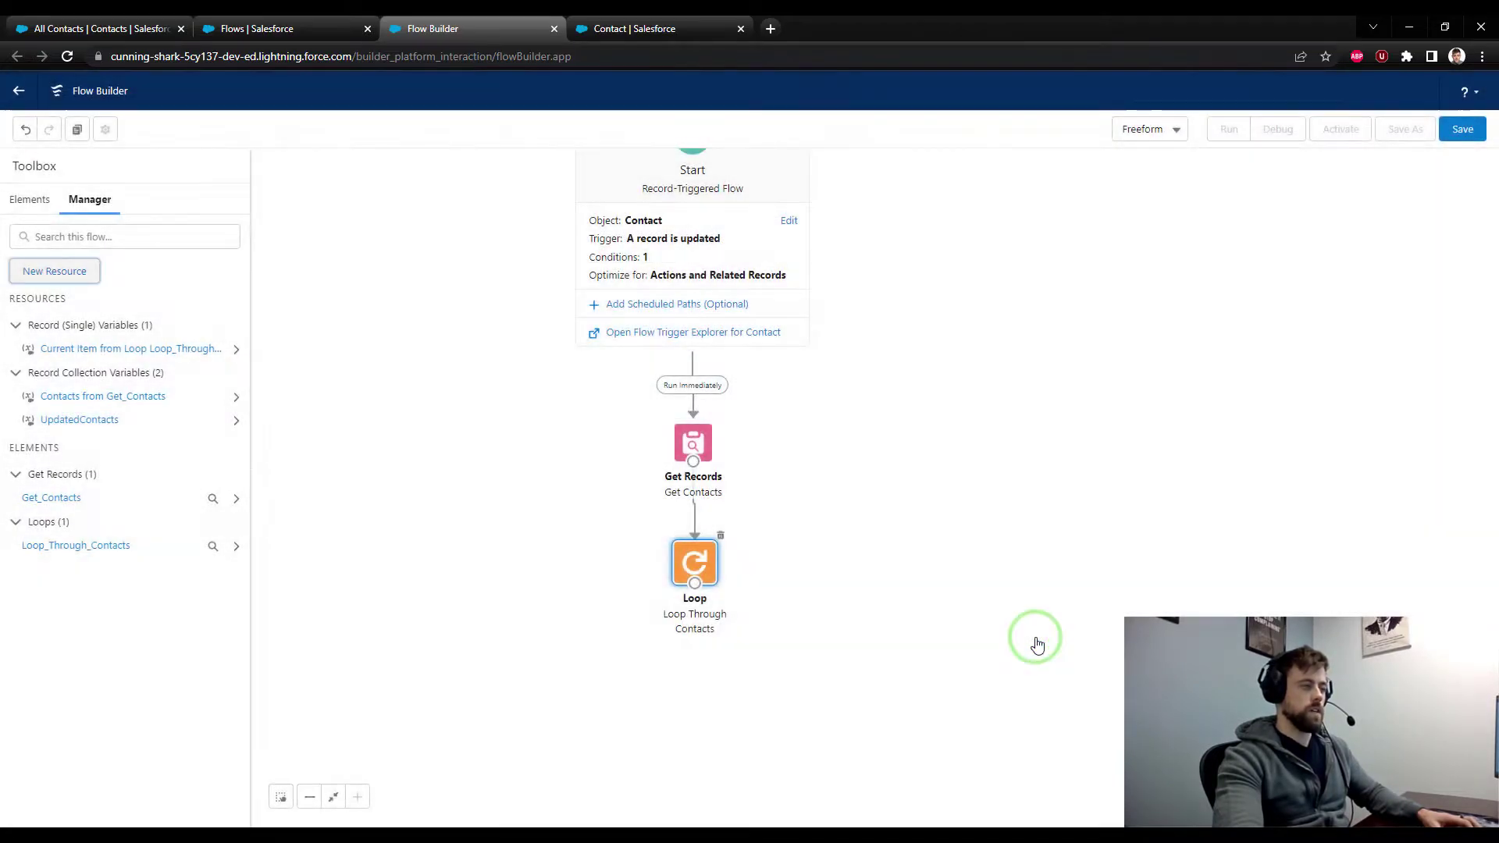
pyautogui.click(30, 201)
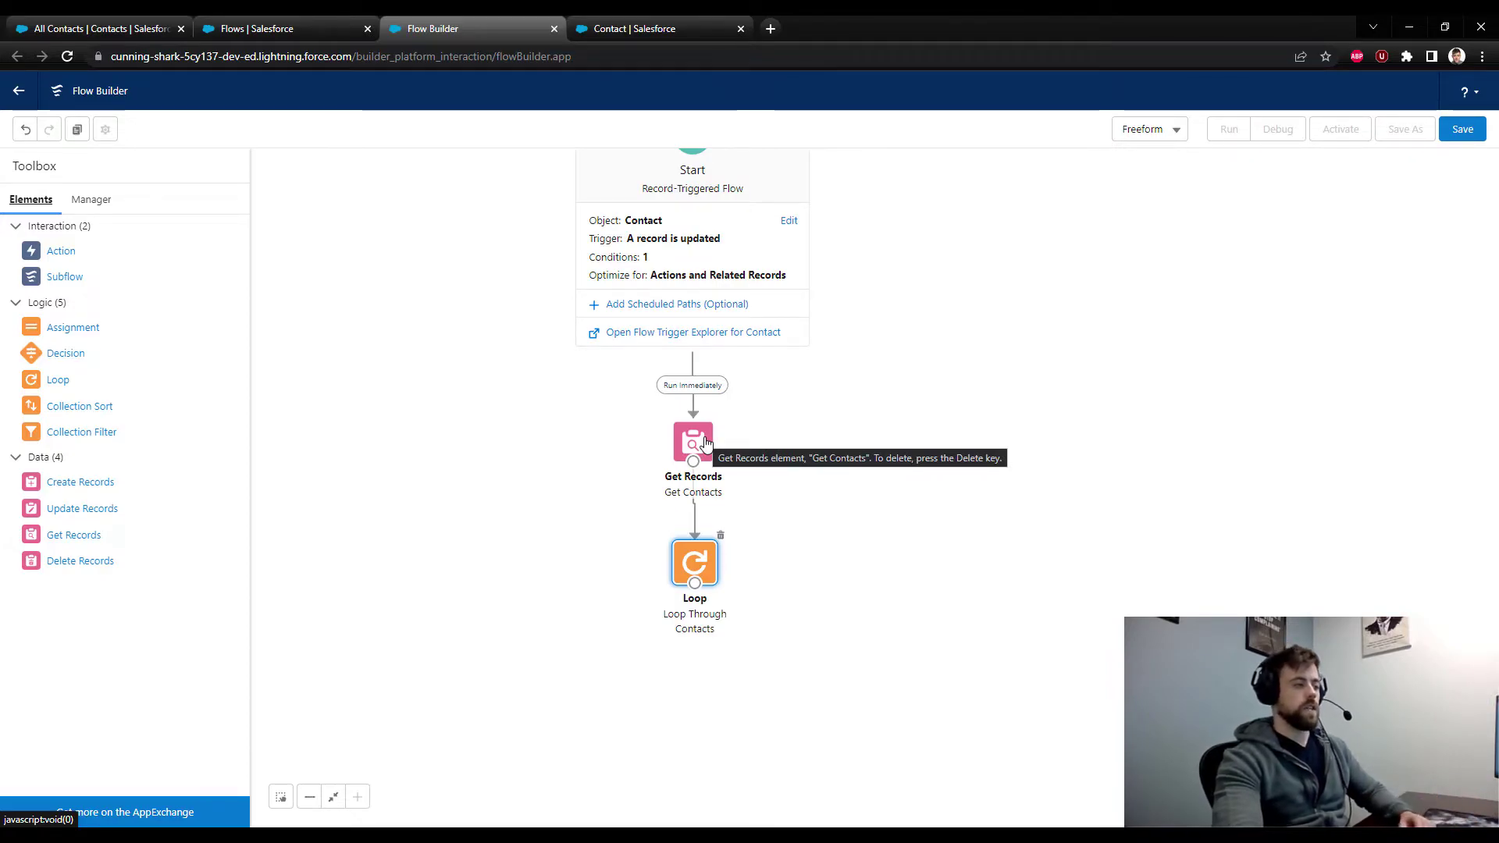
# Add an Assignment element labelled 'Update Account Role' with API name Update_Account_Role.
pyautogui.moveTo(840, 610); pyautogui.dragTo(749, 597)
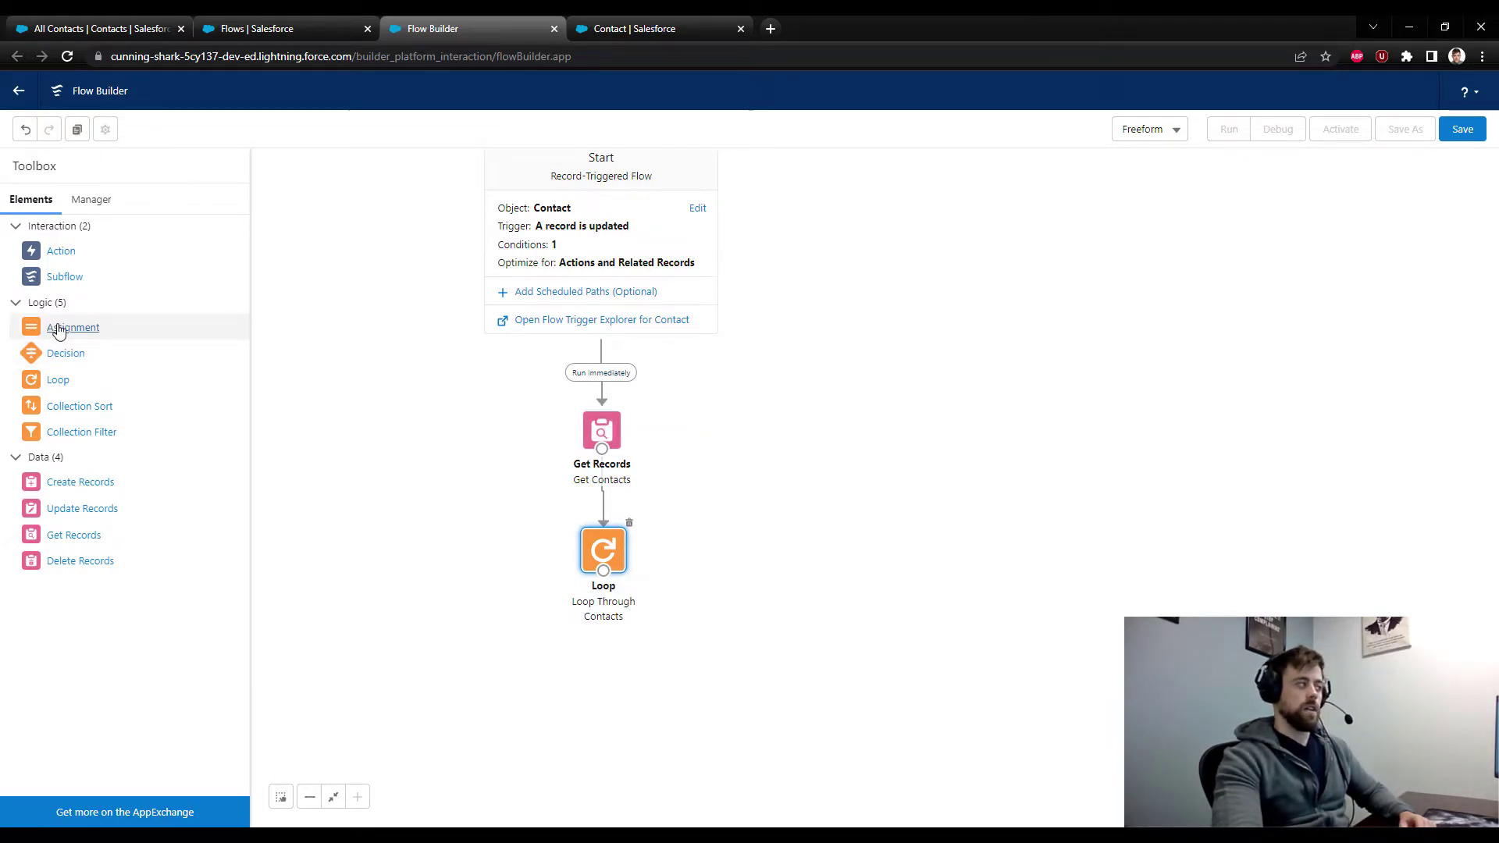
pyautogui.moveTo(59, 329); pyautogui.dragTo(708, 551)
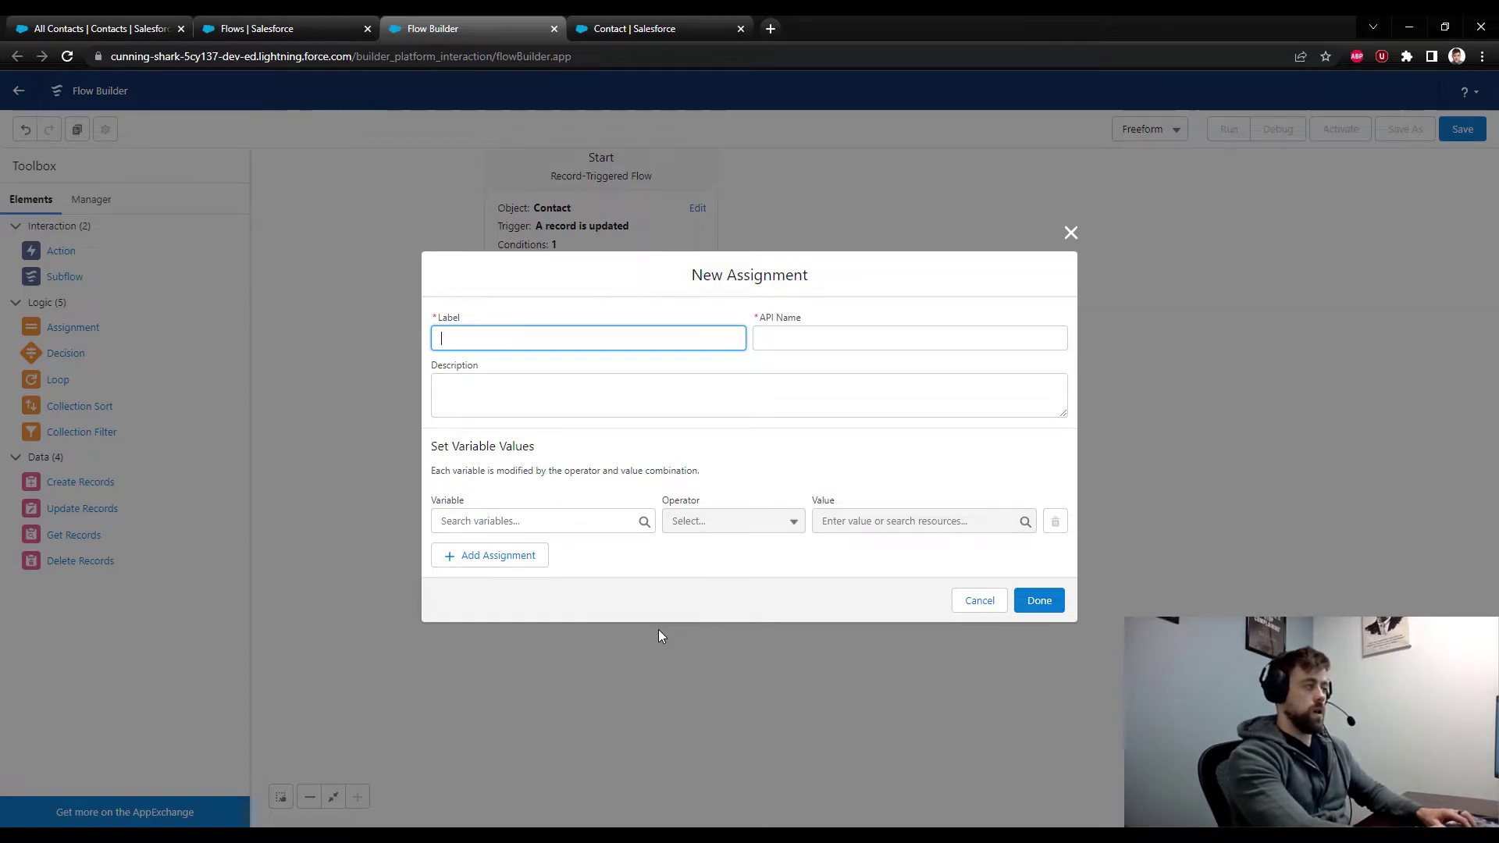
pyautogui.write('Update')
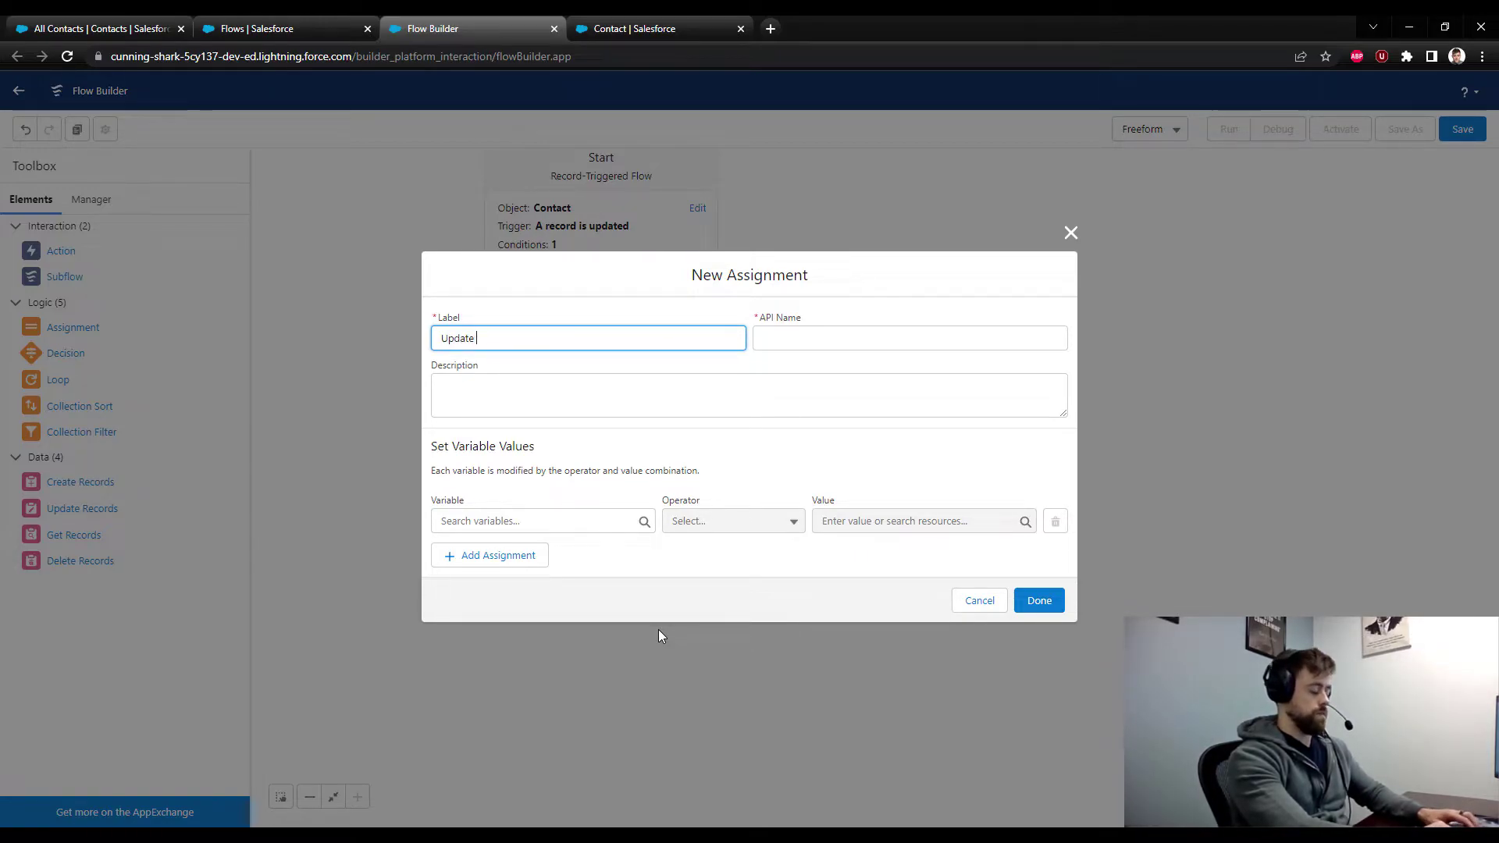
pyautogui.write(' Account Role')
pyautogui.press('Tab')
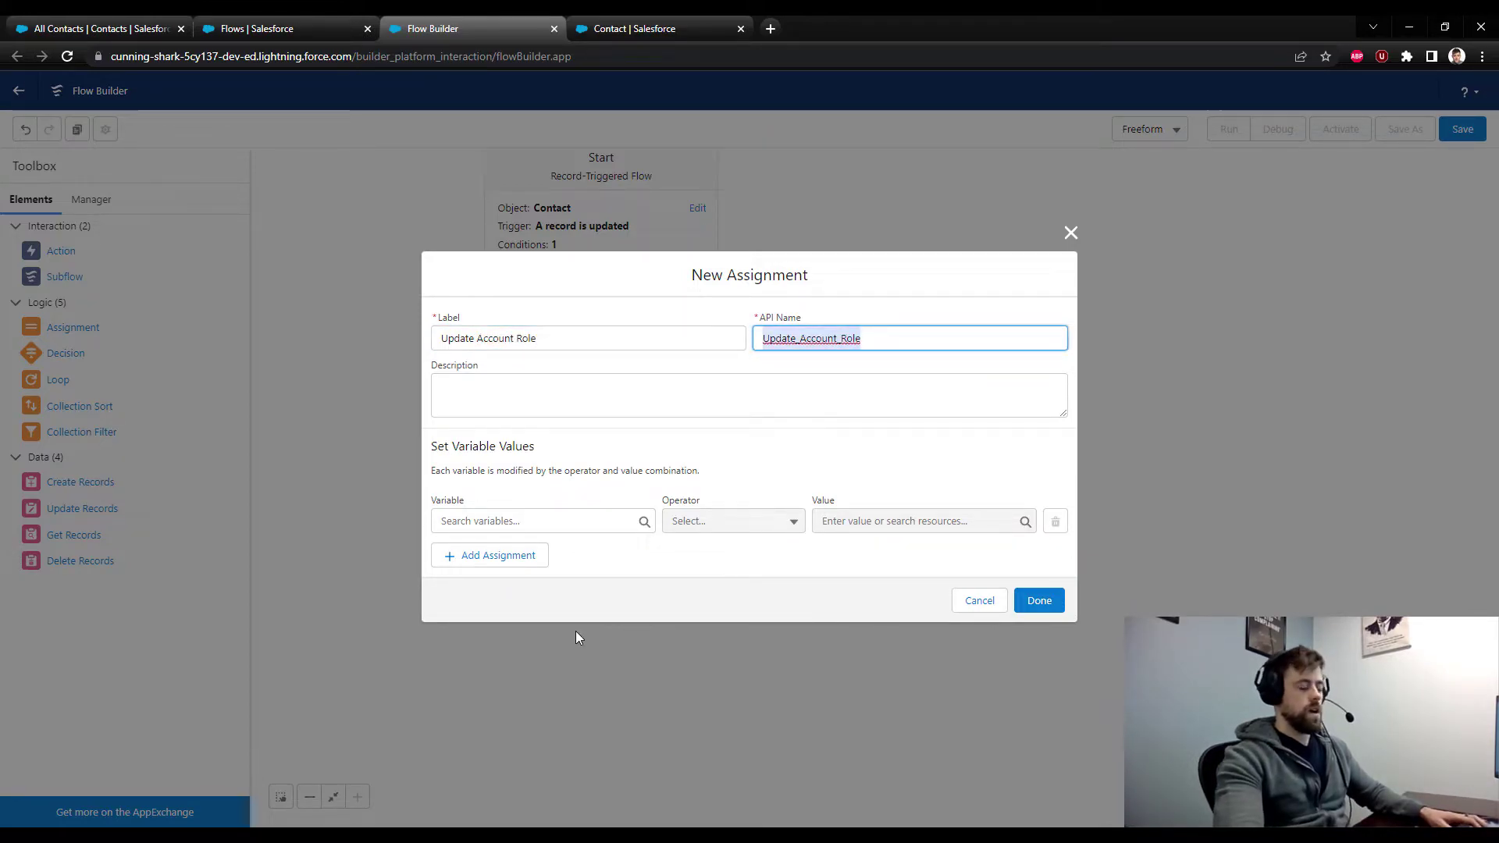
pyautogui.click(491, 523)
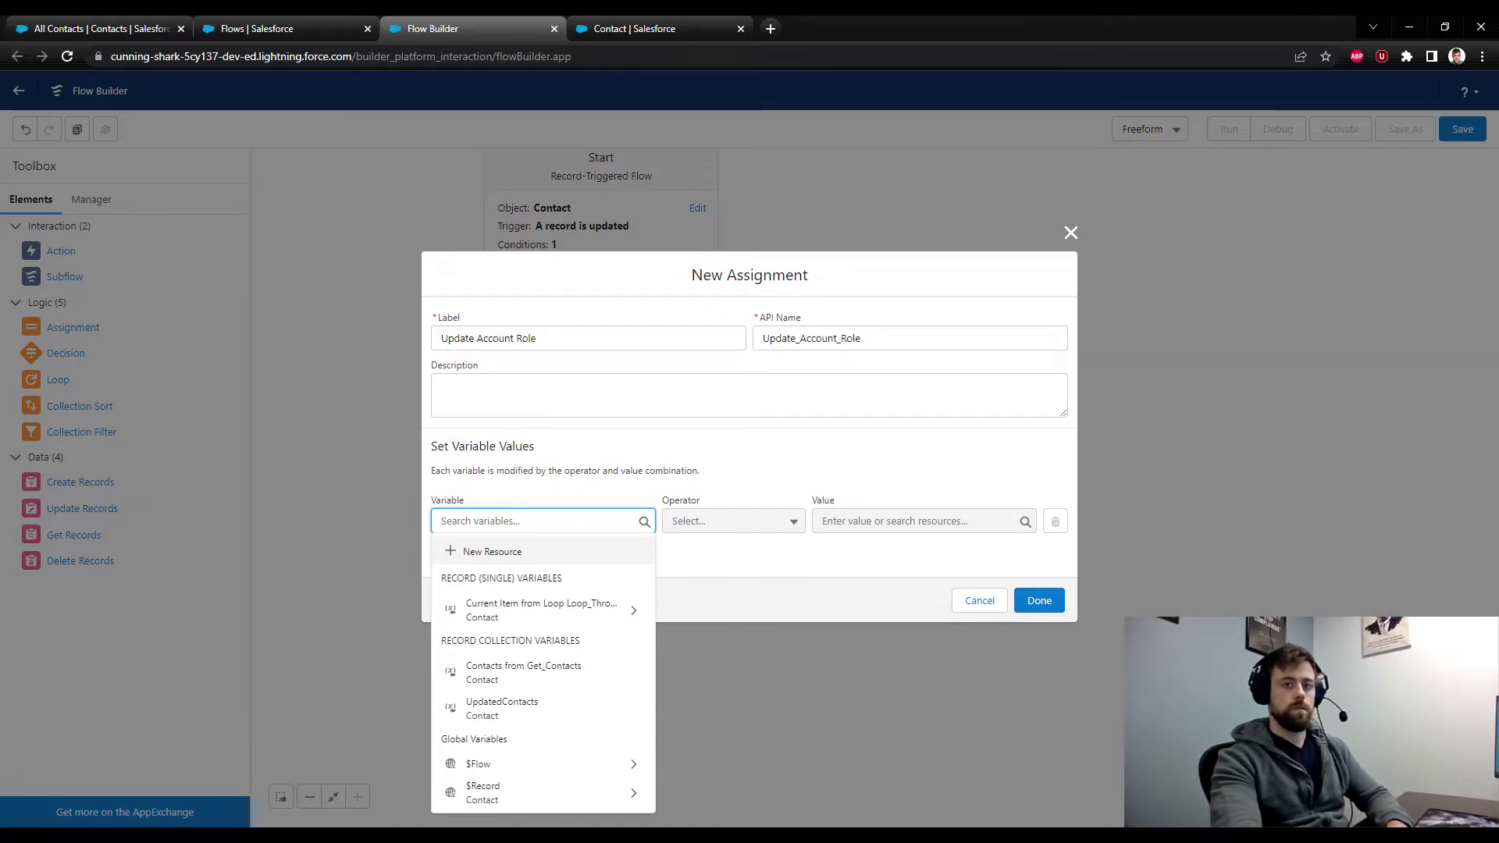
# Create the Update Account Role assignment setting Current Item from Loop's Account_Roles__c to $GlobalConstant.EmptyString.
pyautogui.click(850, 434)
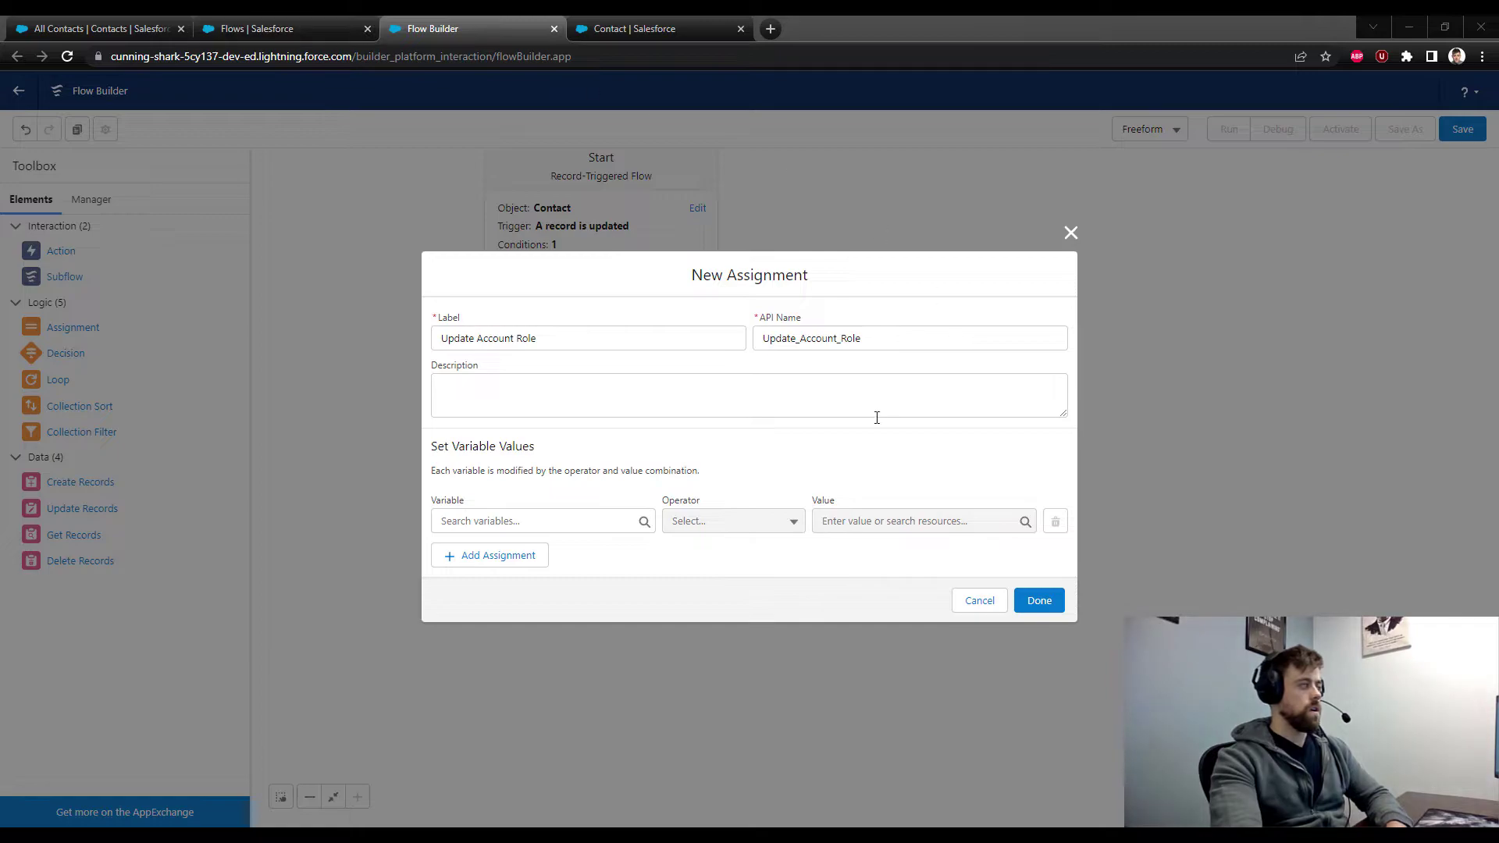
pyautogui.click(548, 519)
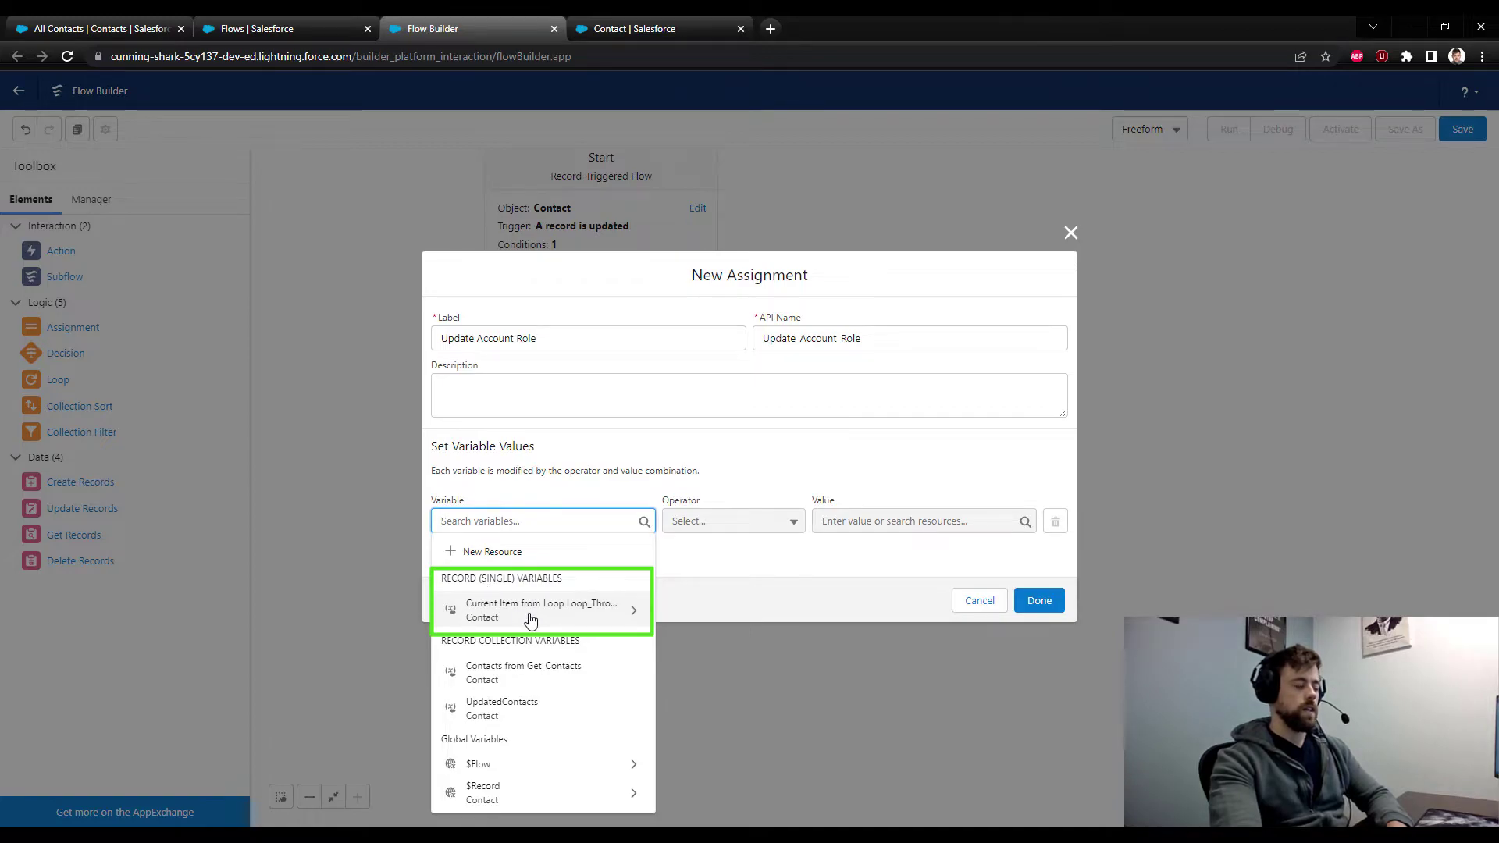
pyautogui.click(511, 613)
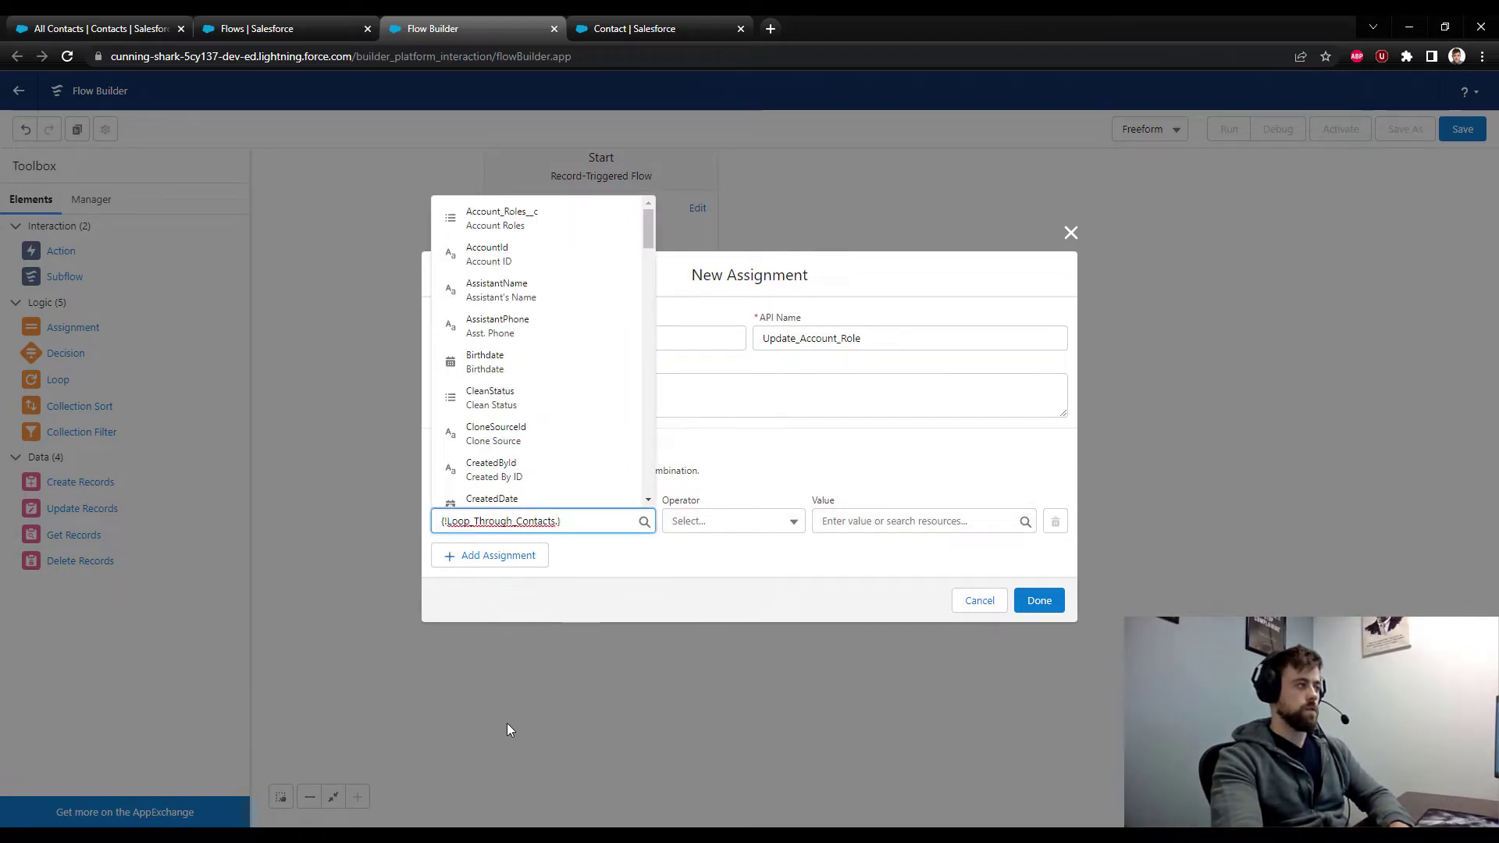
pyautogui.click(512, 219)
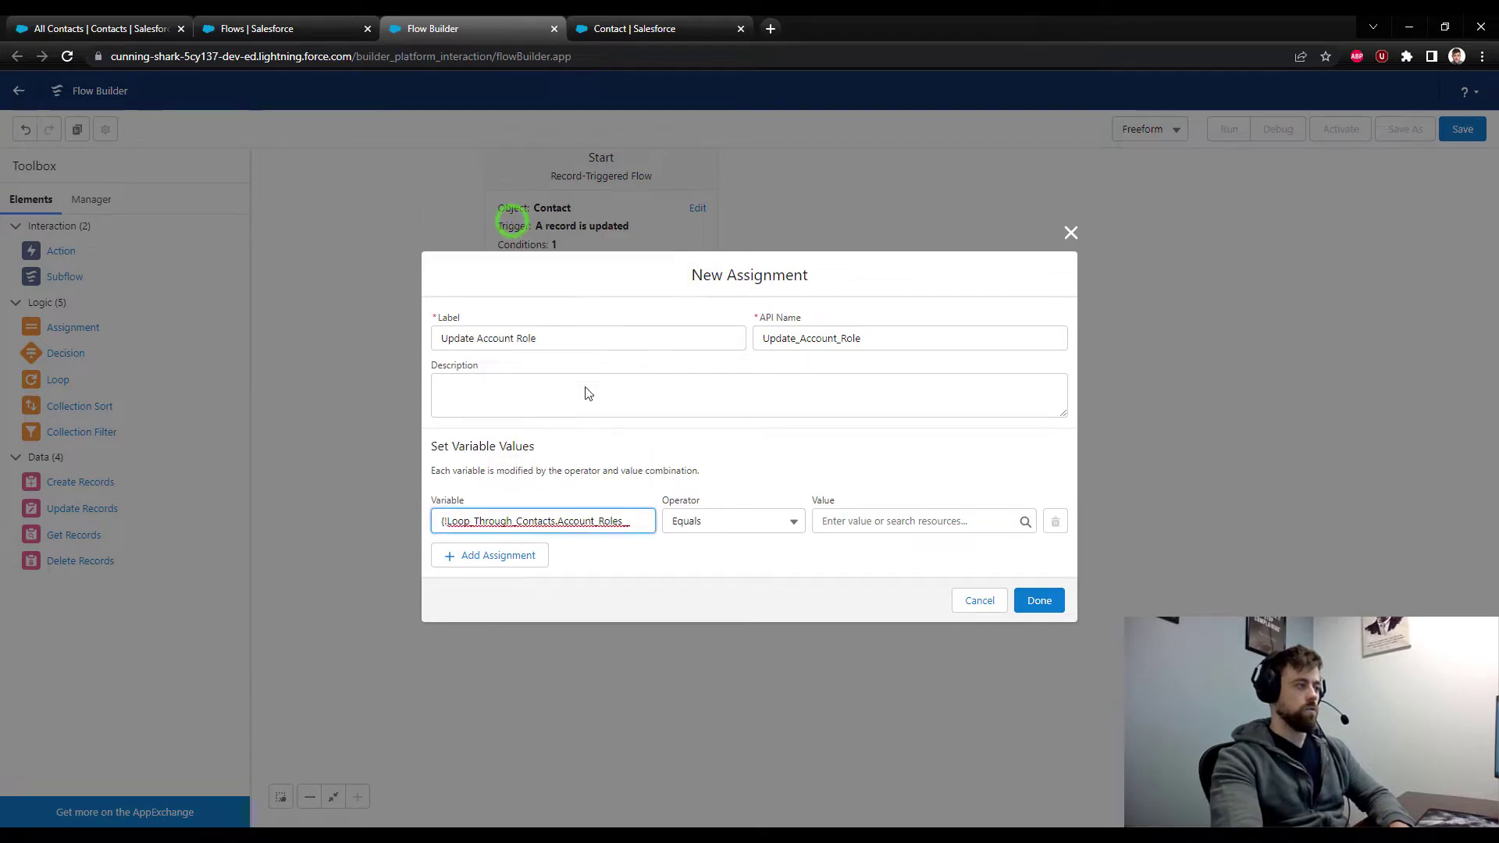
pyautogui.click(890, 520)
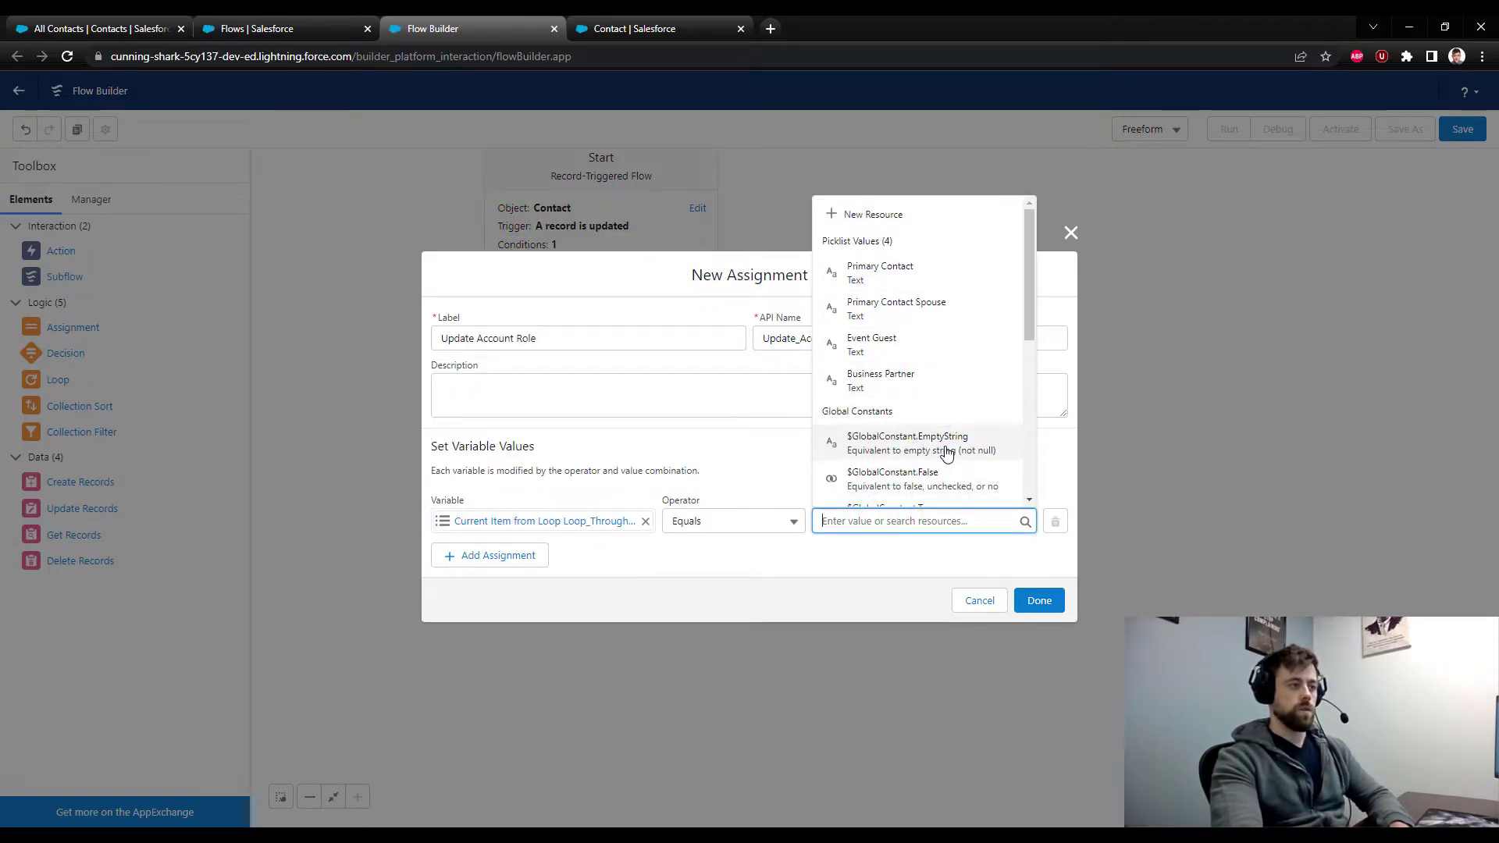
pyautogui.click(972, 458)
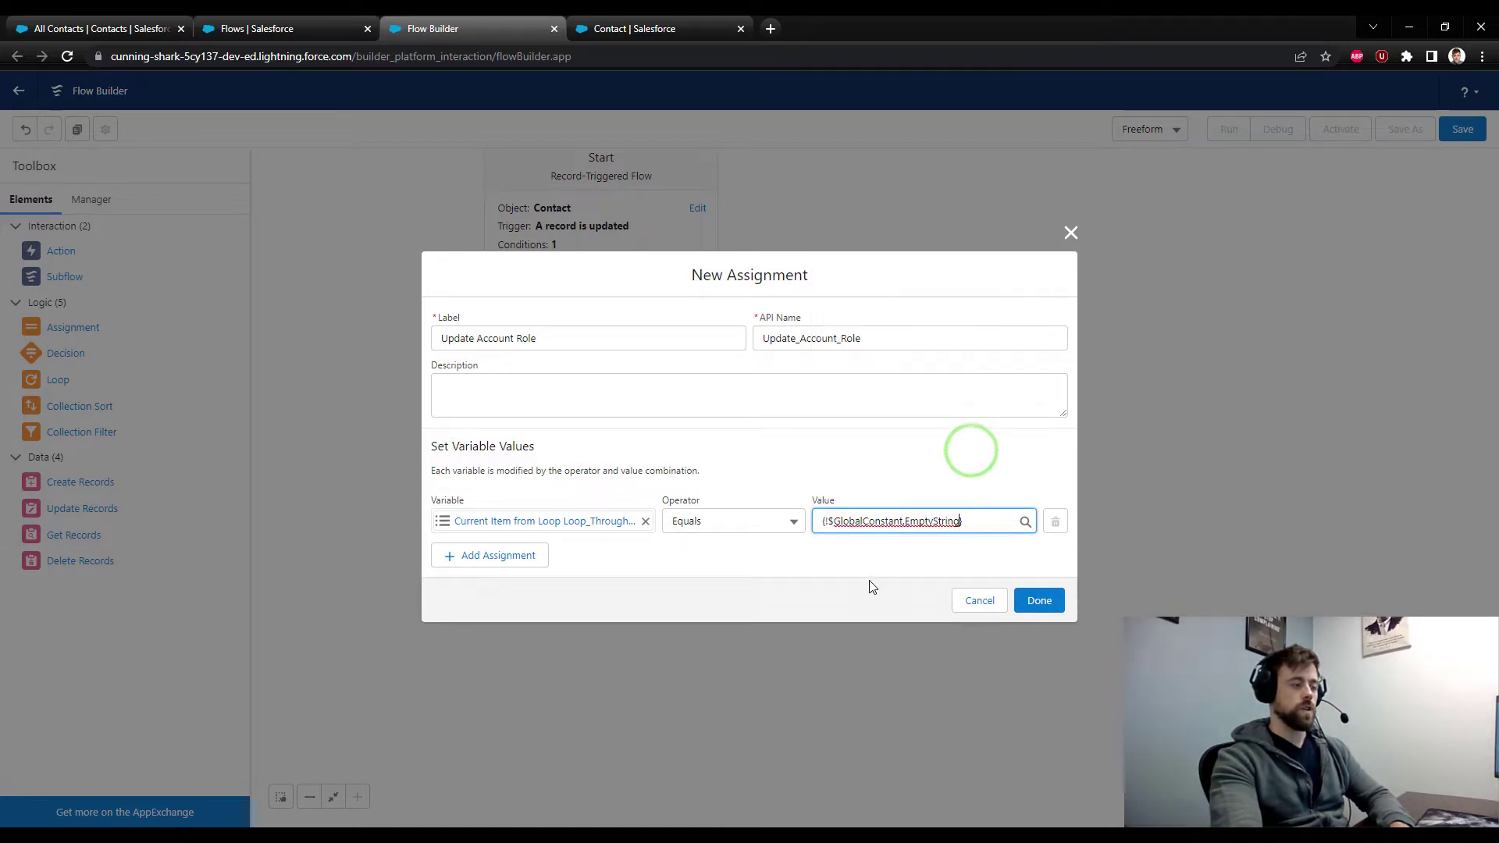
pyautogui.click(1039, 601)
# Connect the Loop to Update Account Role on its For Each Item path.
pyautogui.moveTo(740, 554); pyautogui.dragTo(792, 570)
pyautogui.moveTo(612, 576); pyautogui.dragTo(778, 583)
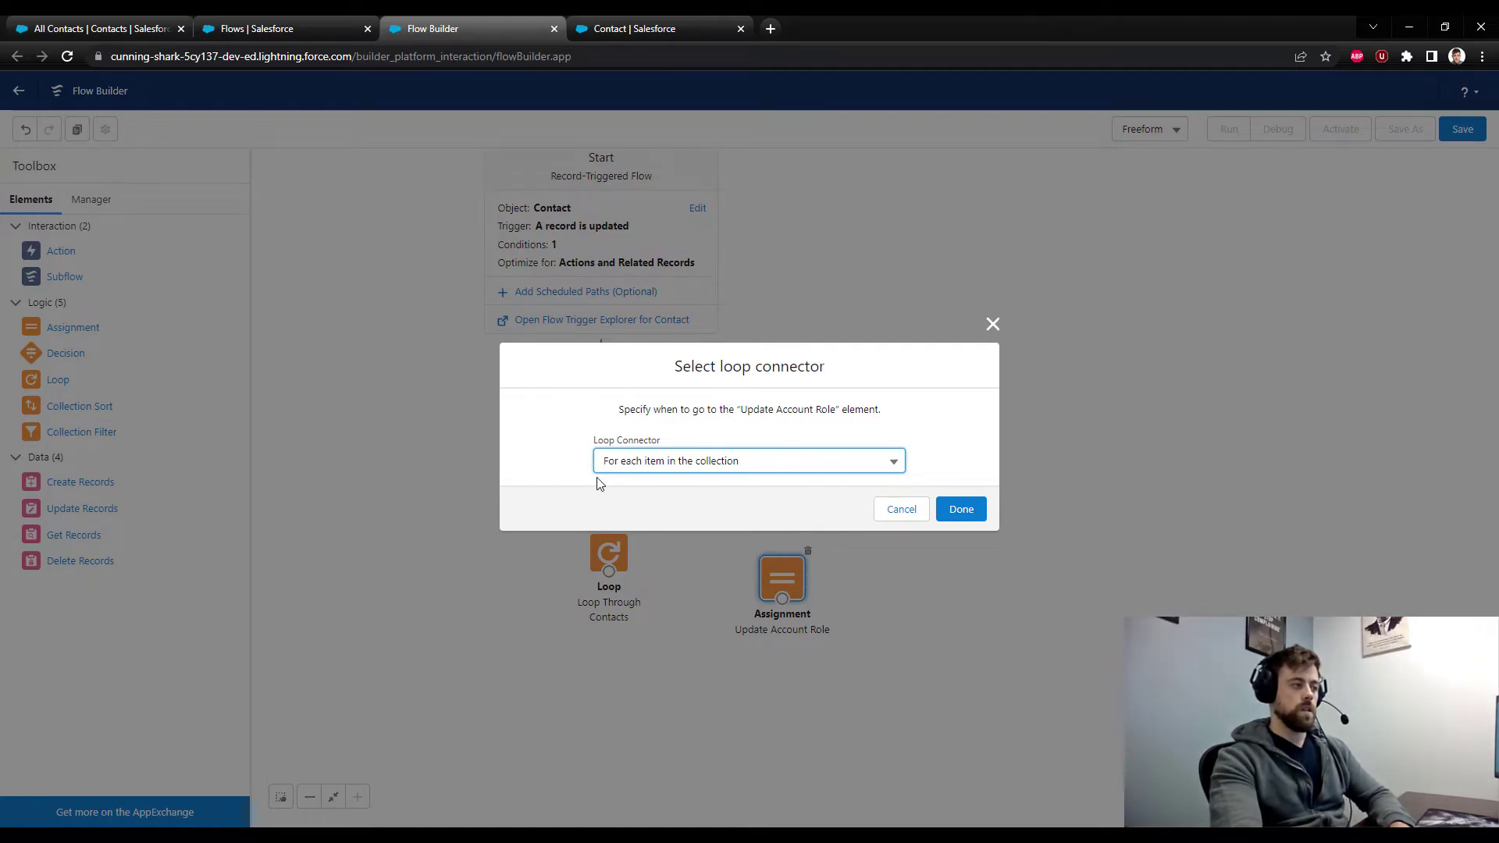
pyautogui.click(960, 509)
pyautogui.moveTo(788, 573); pyautogui.dragTo(812, 578)
pyautogui.doubleClick(812, 578)
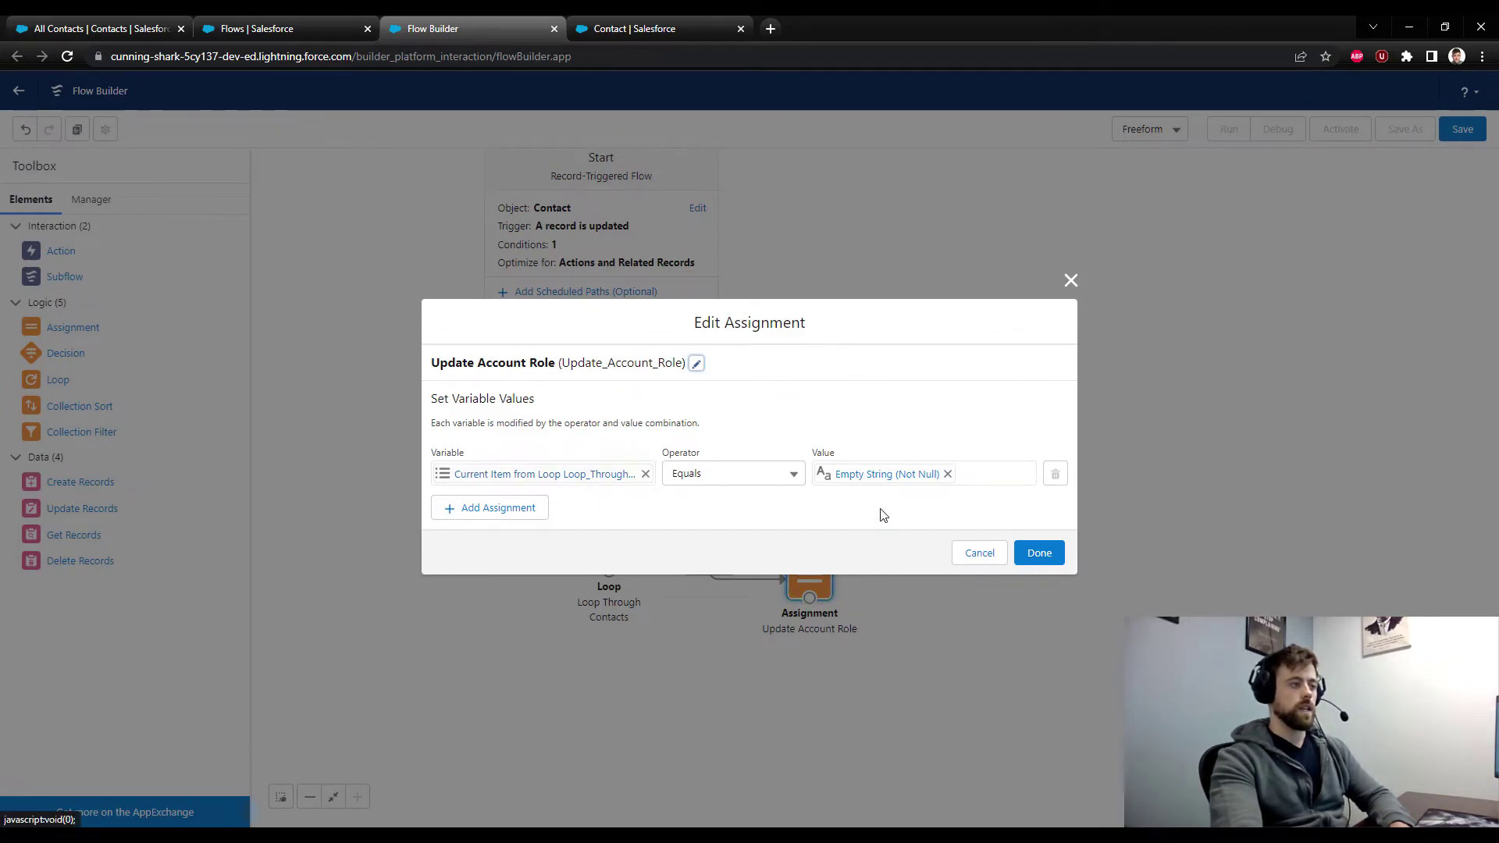
pyautogui.click(1039, 552)
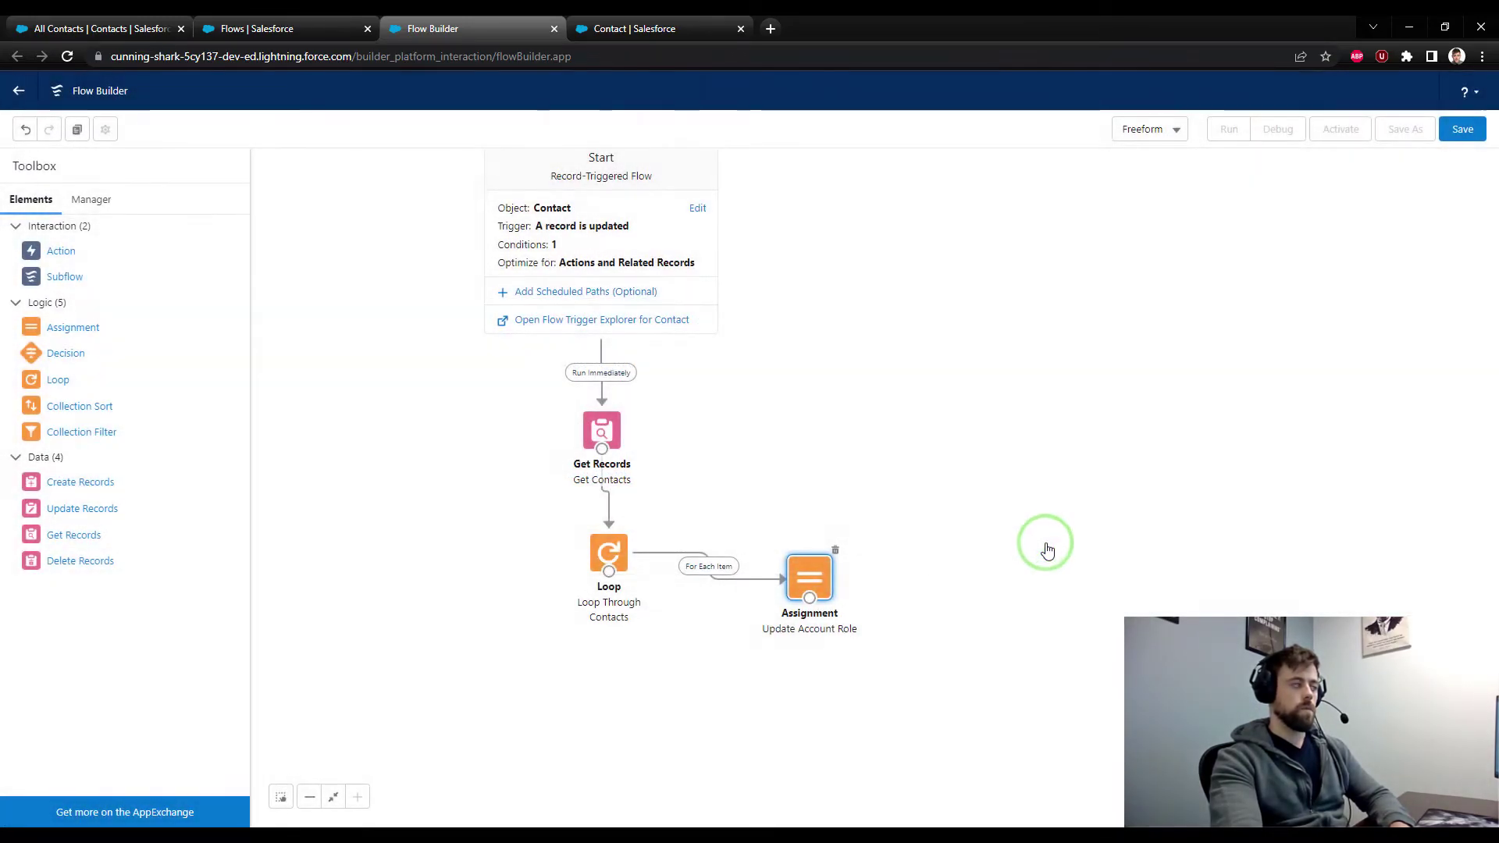
# Add an Assignment labelled 'Add to Update Collection', fixing the misspelled label and API name.
pyautogui.moveTo(73, 327); pyautogui.dragTo(851, 465)
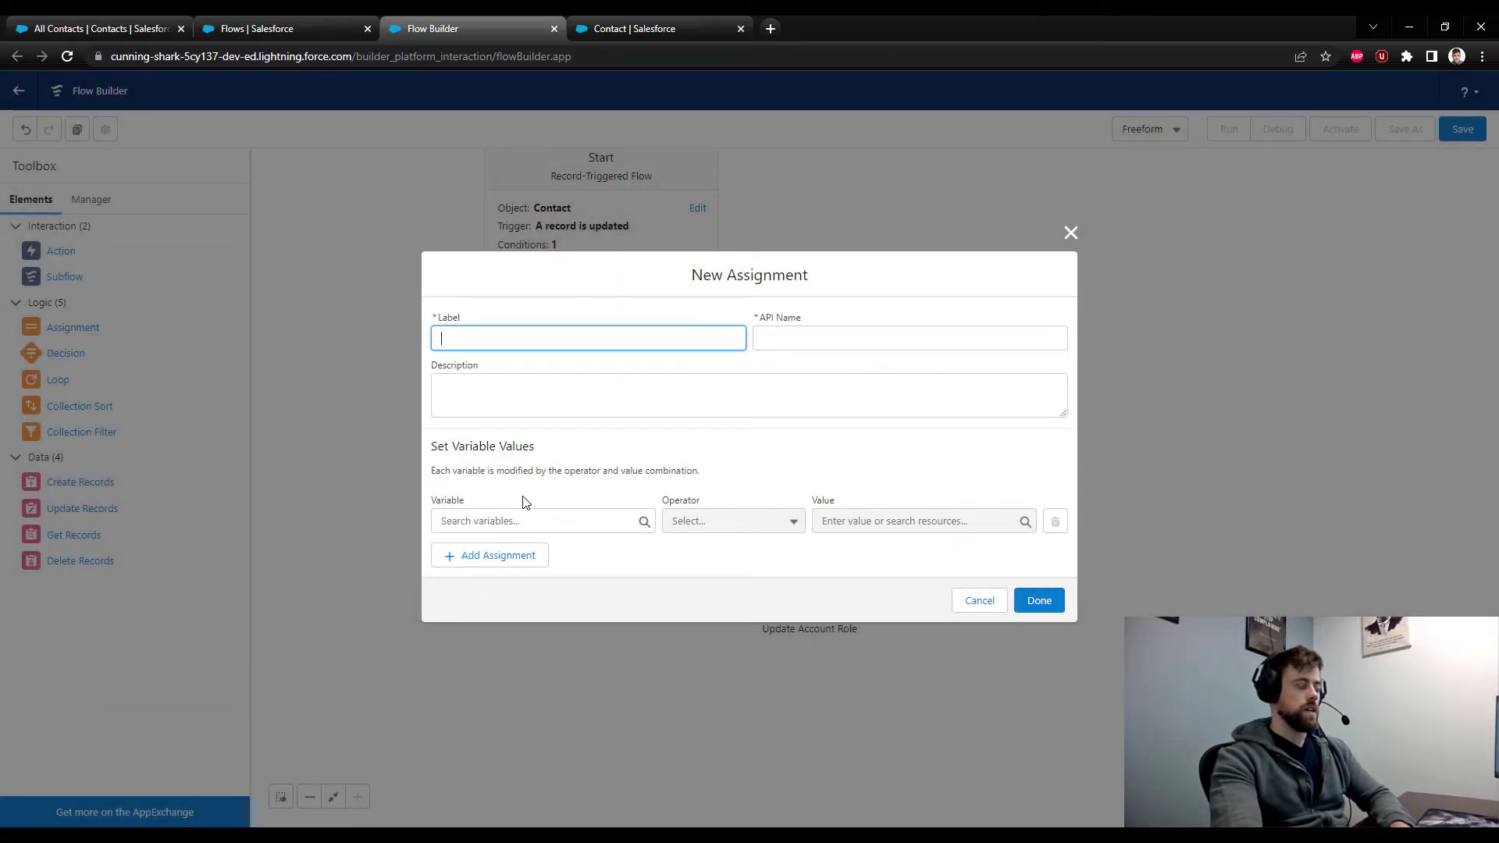
pyautogui.write('Add to Update Collectoin')
pyautogui.press('Tab')
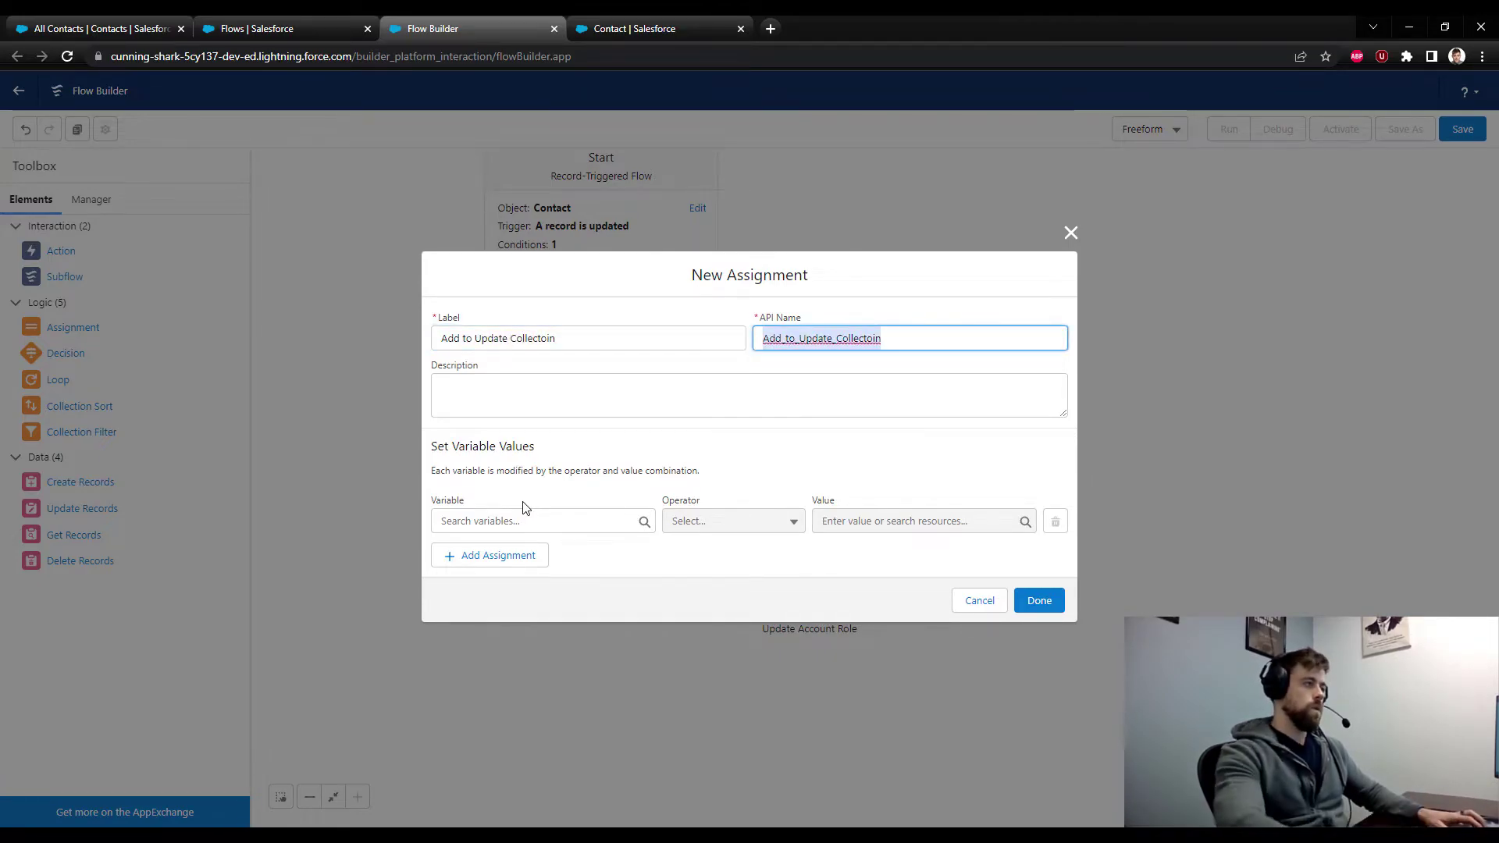
pyautogui.click(574, 338)
pyautogui.press('BackSpace')
pyautogui.press('BackSpace')
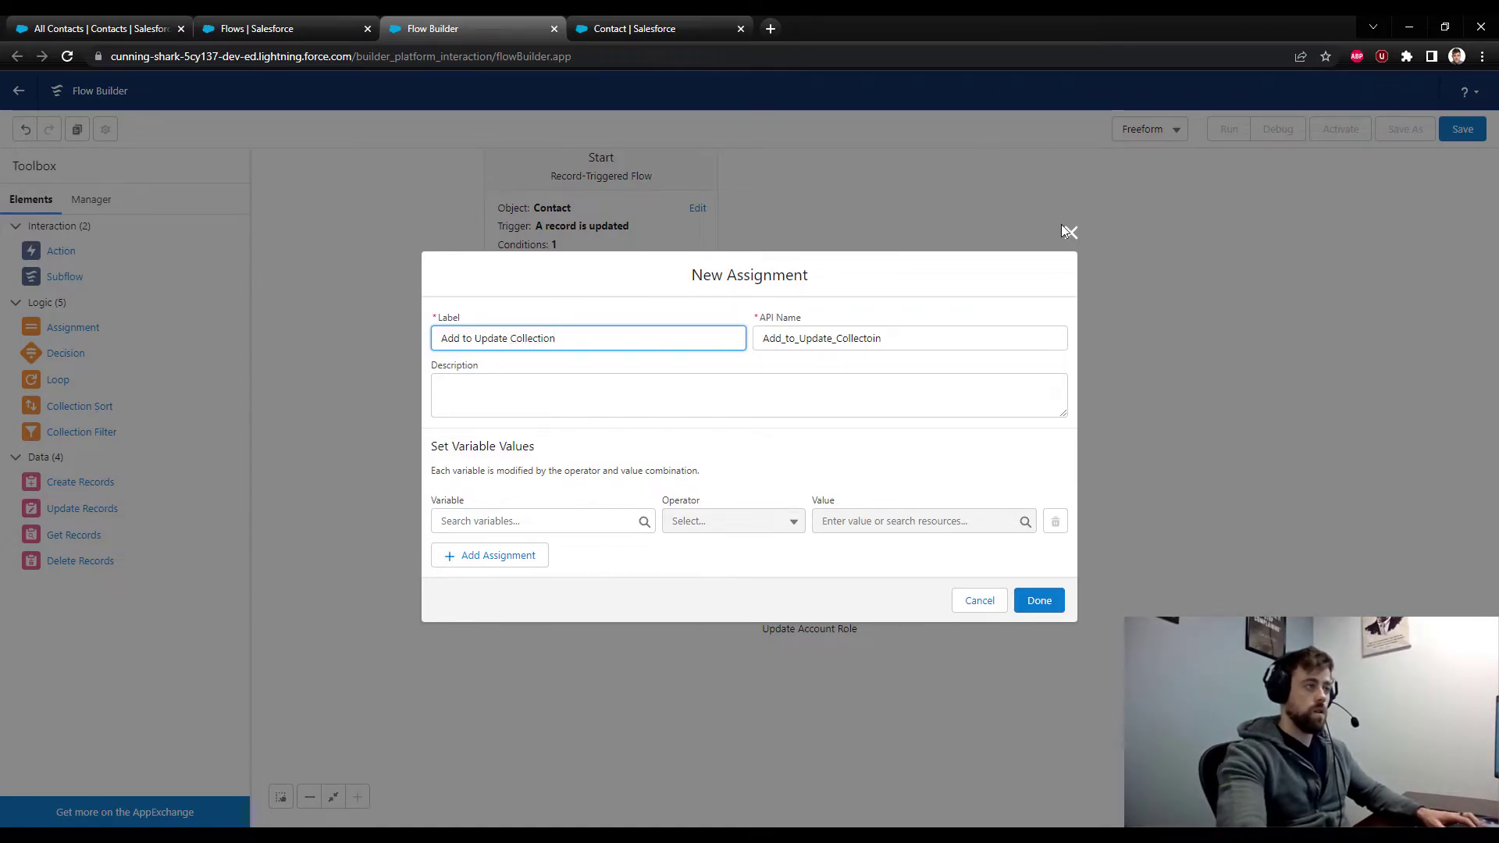
pyautogui.doubleClick(897, 338)
pyautogui.press('BackSpace')
pyautogui.click(644, 338)
pyautogui.press('Tab')
# Set the assignment to UpdatedContacts Add Current Item from Loop, save it, and position it.
pyautogui.click(523, 524)
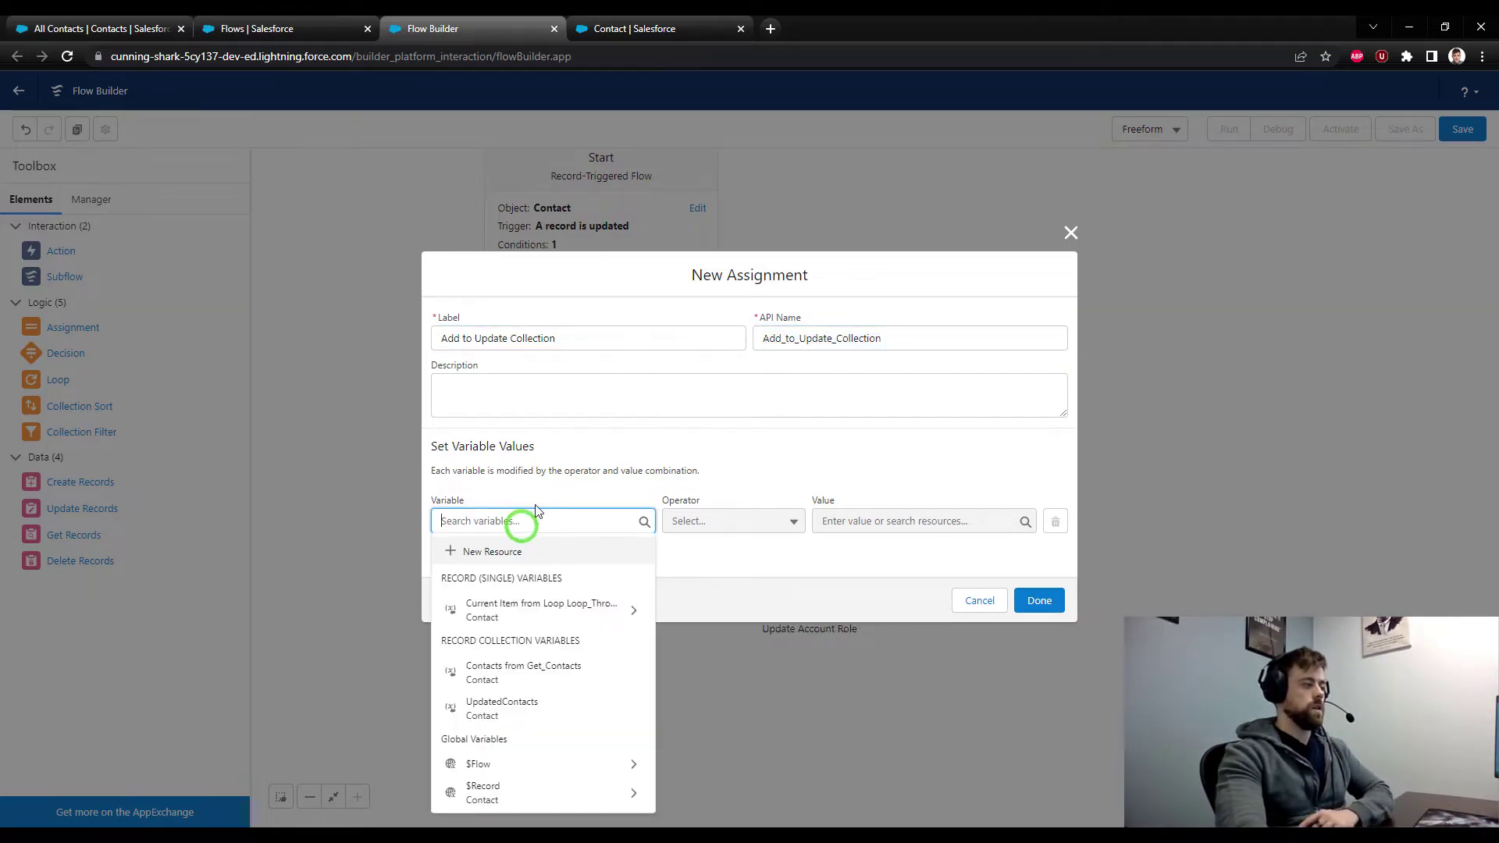
pyautogui.click(528, 728)
pyautogui.click(627, 584)
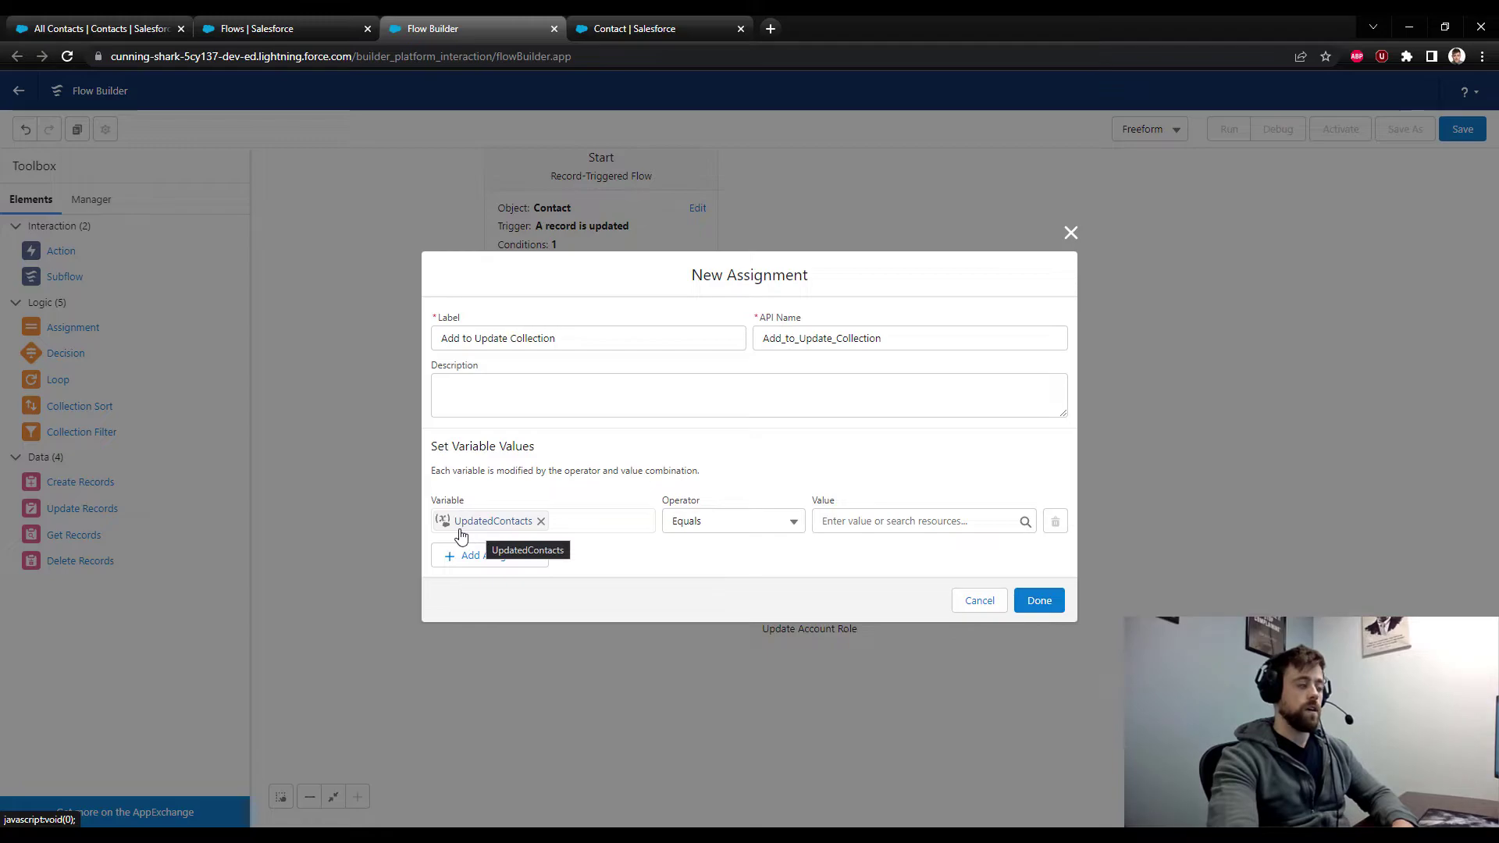
pyautogui.click(757, 521)
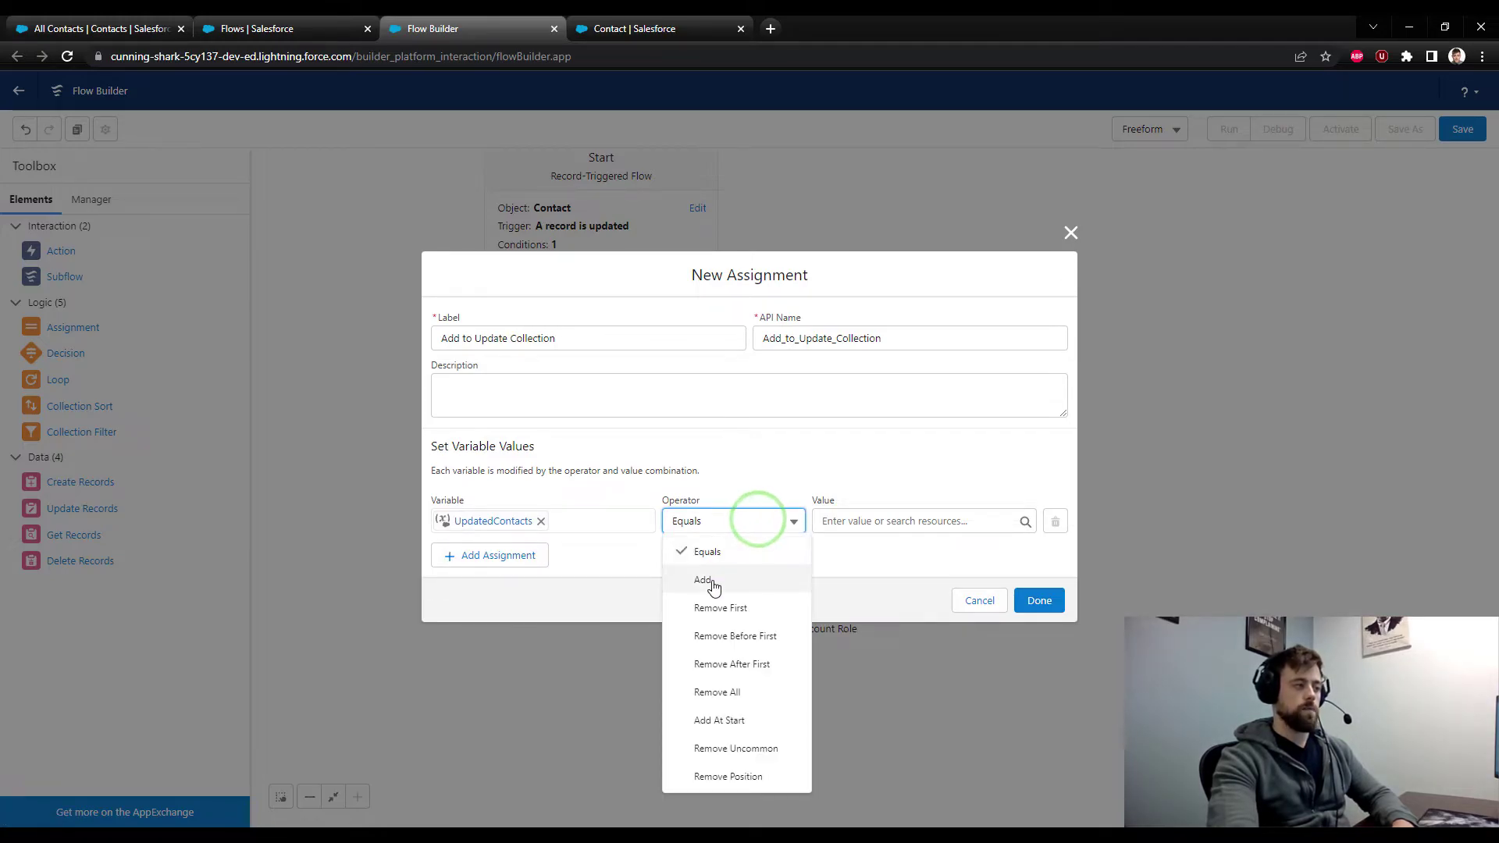
pyautogui.click(773, 580)
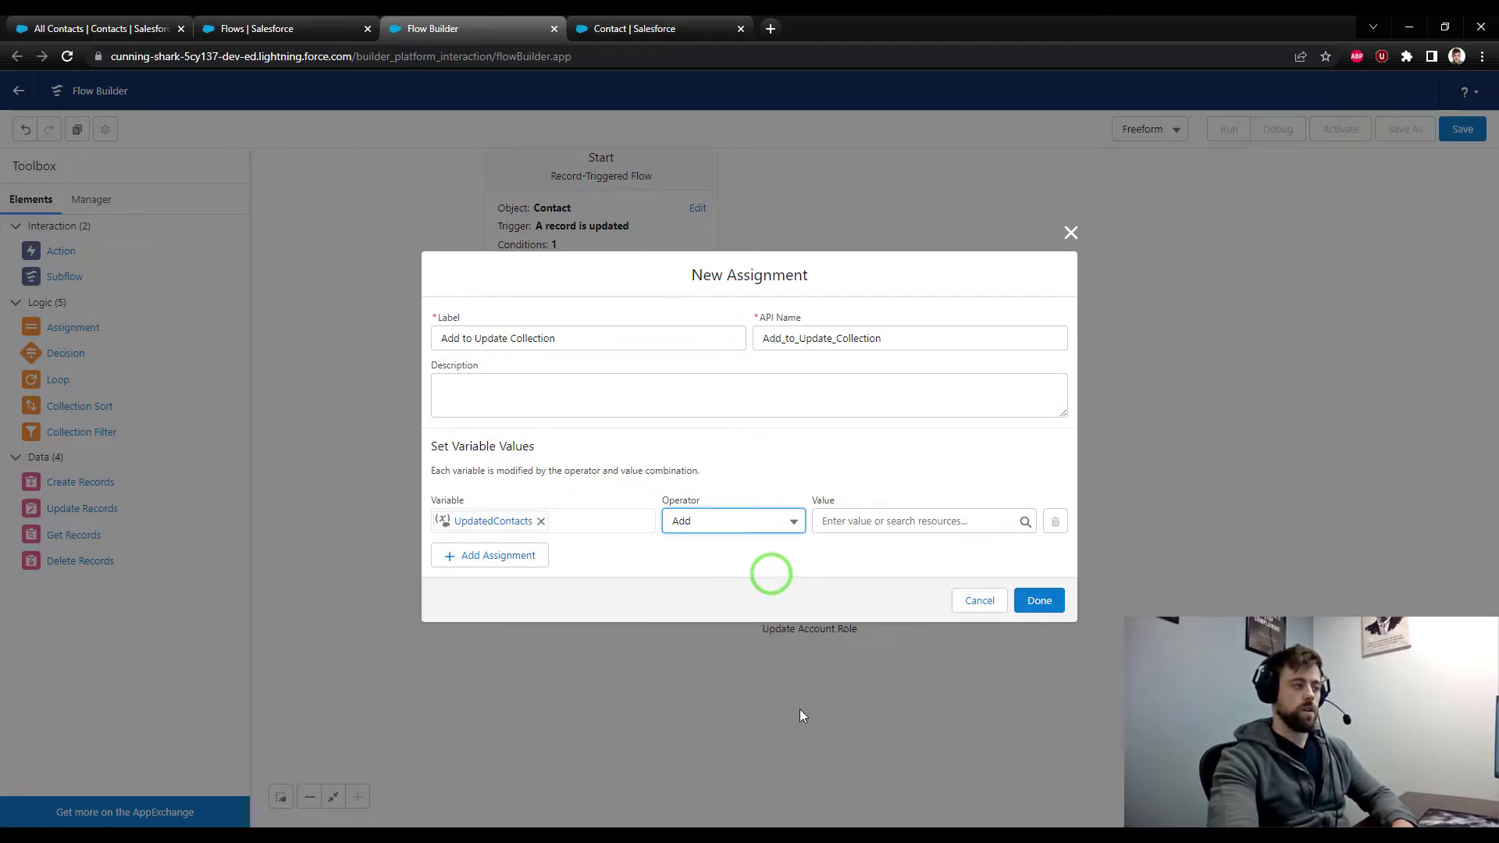
pyautogui.click(910, 521)
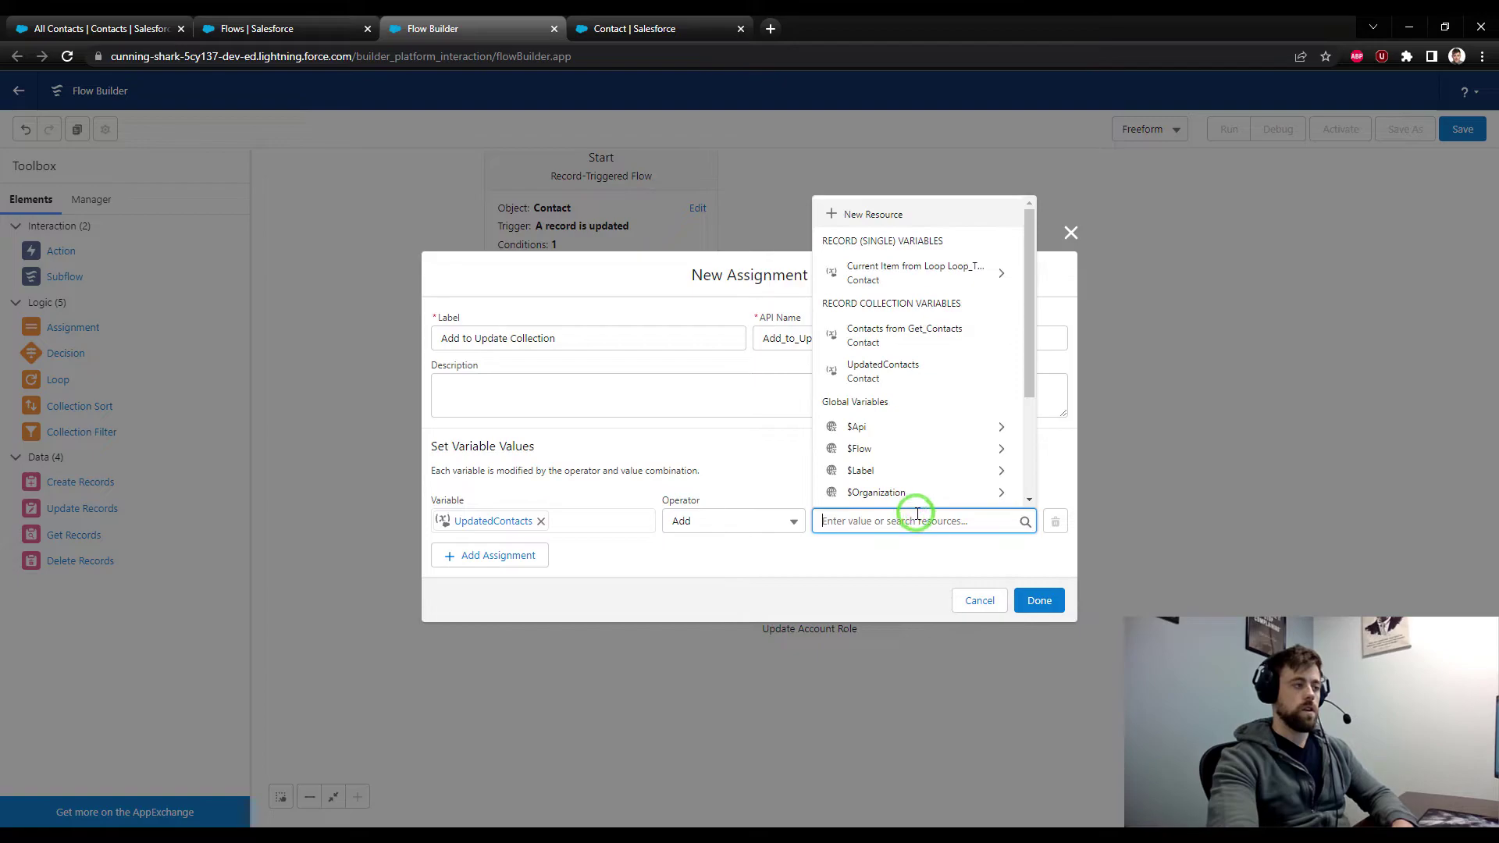
pyautogui.click(903, 285)
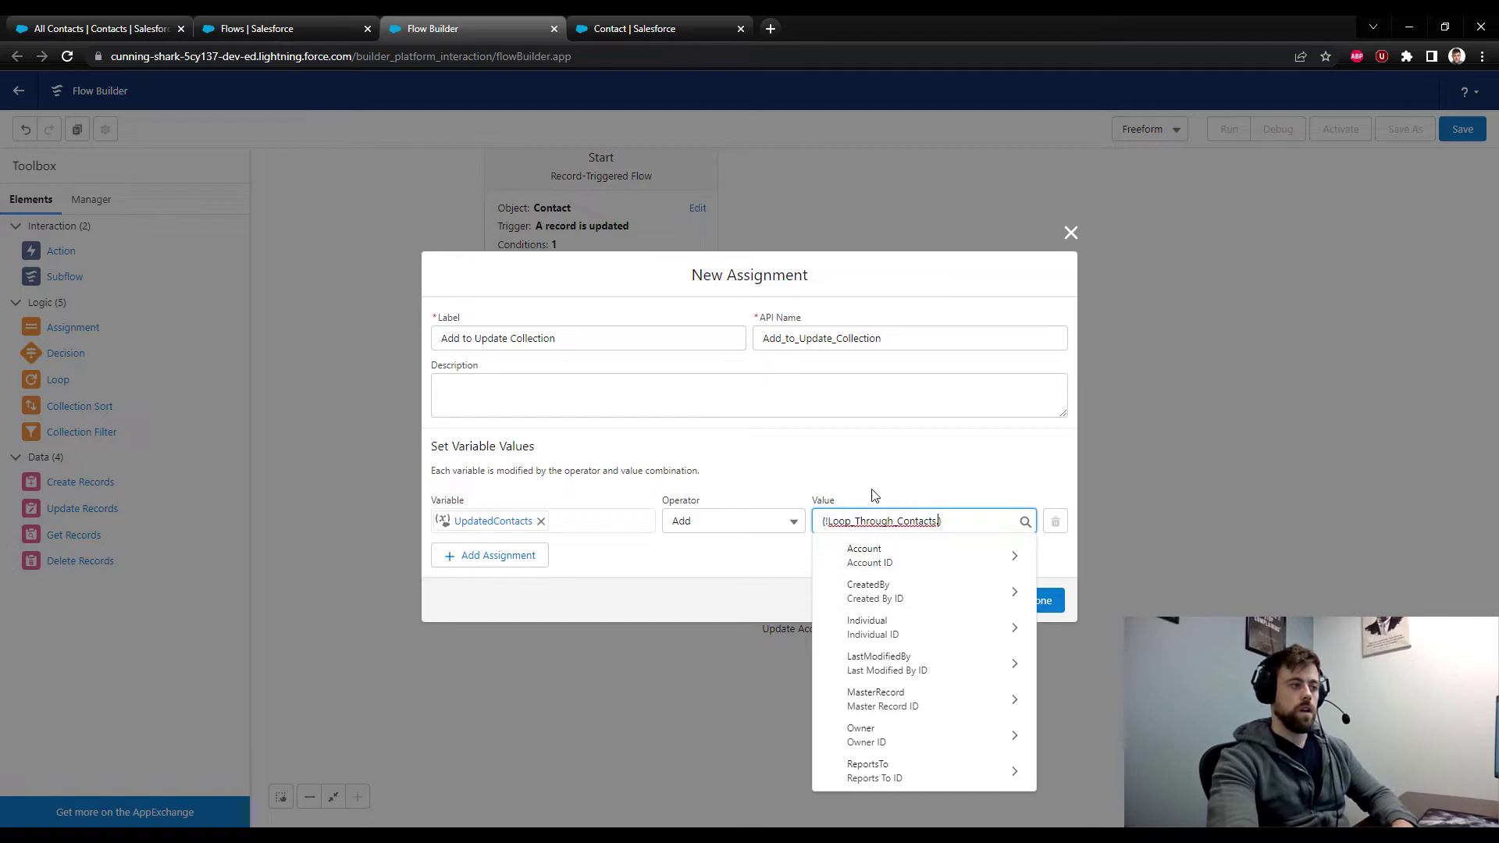
pyautogui.click(882, 455)
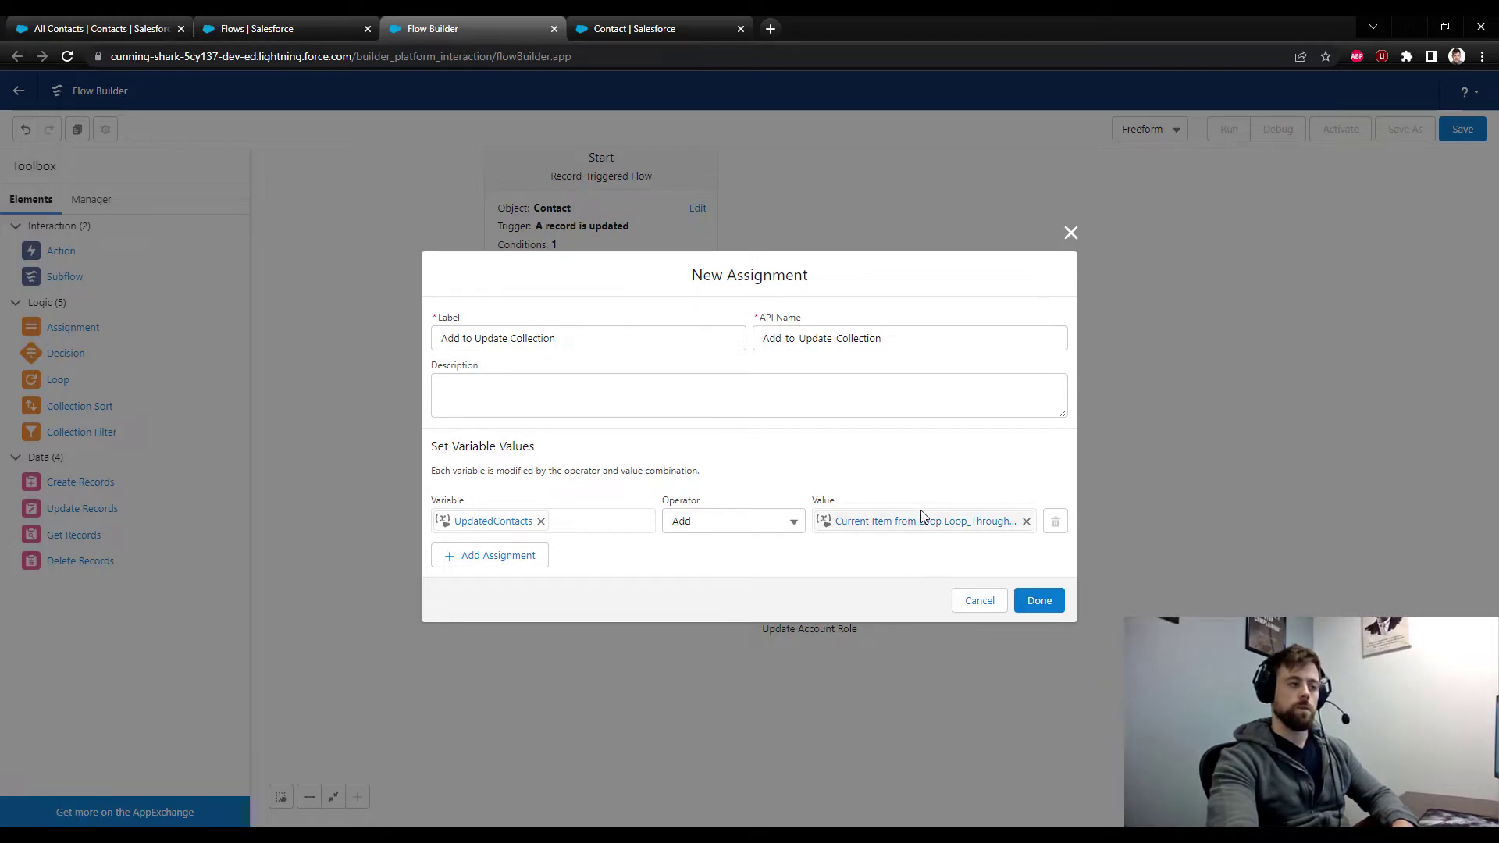
pyautogui.click(1038, 608)
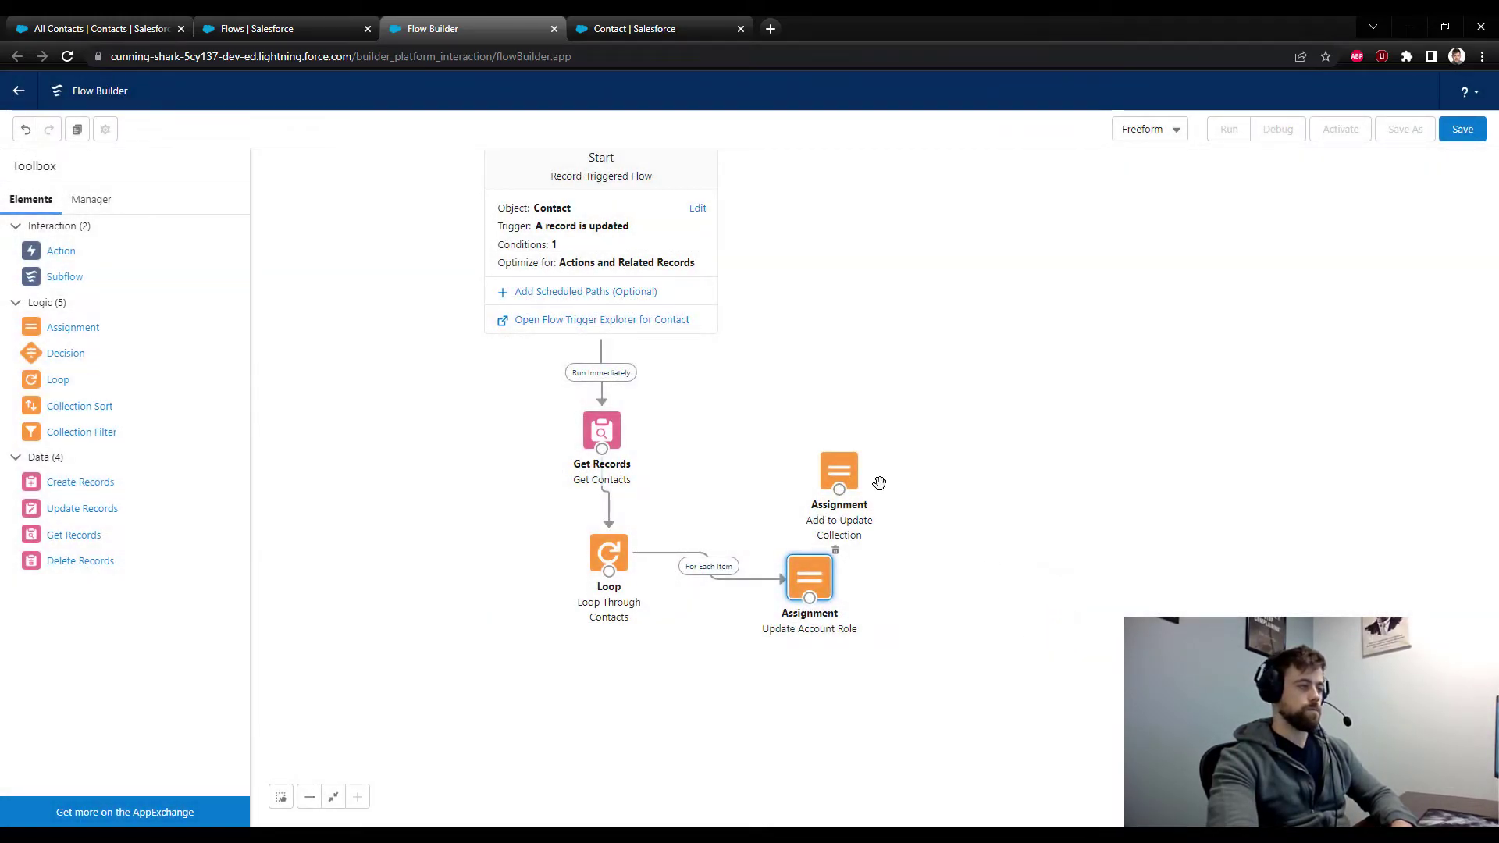
pyautogui.moveTo(849, 473); pyautogui.dragTo(817, 467)
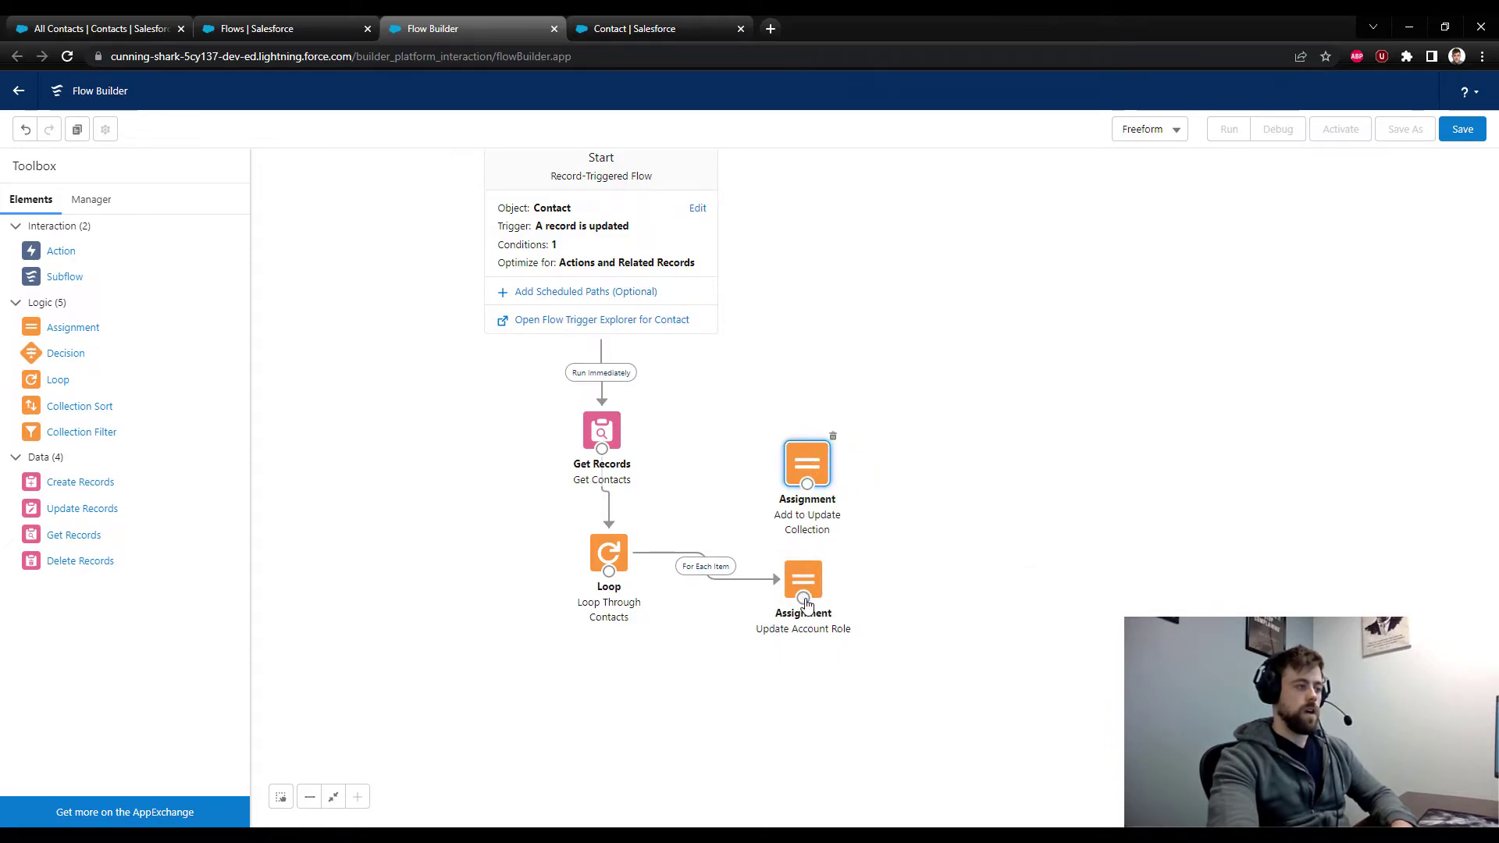
# Link Update Account Role to Add to Update Collection, connect that back to the Loop, and rearrange elements.
pyautogui.moveTo(803, 599); pyautogui.dragTo(798, 460)
pyautogui.doubleClick(800, 465)
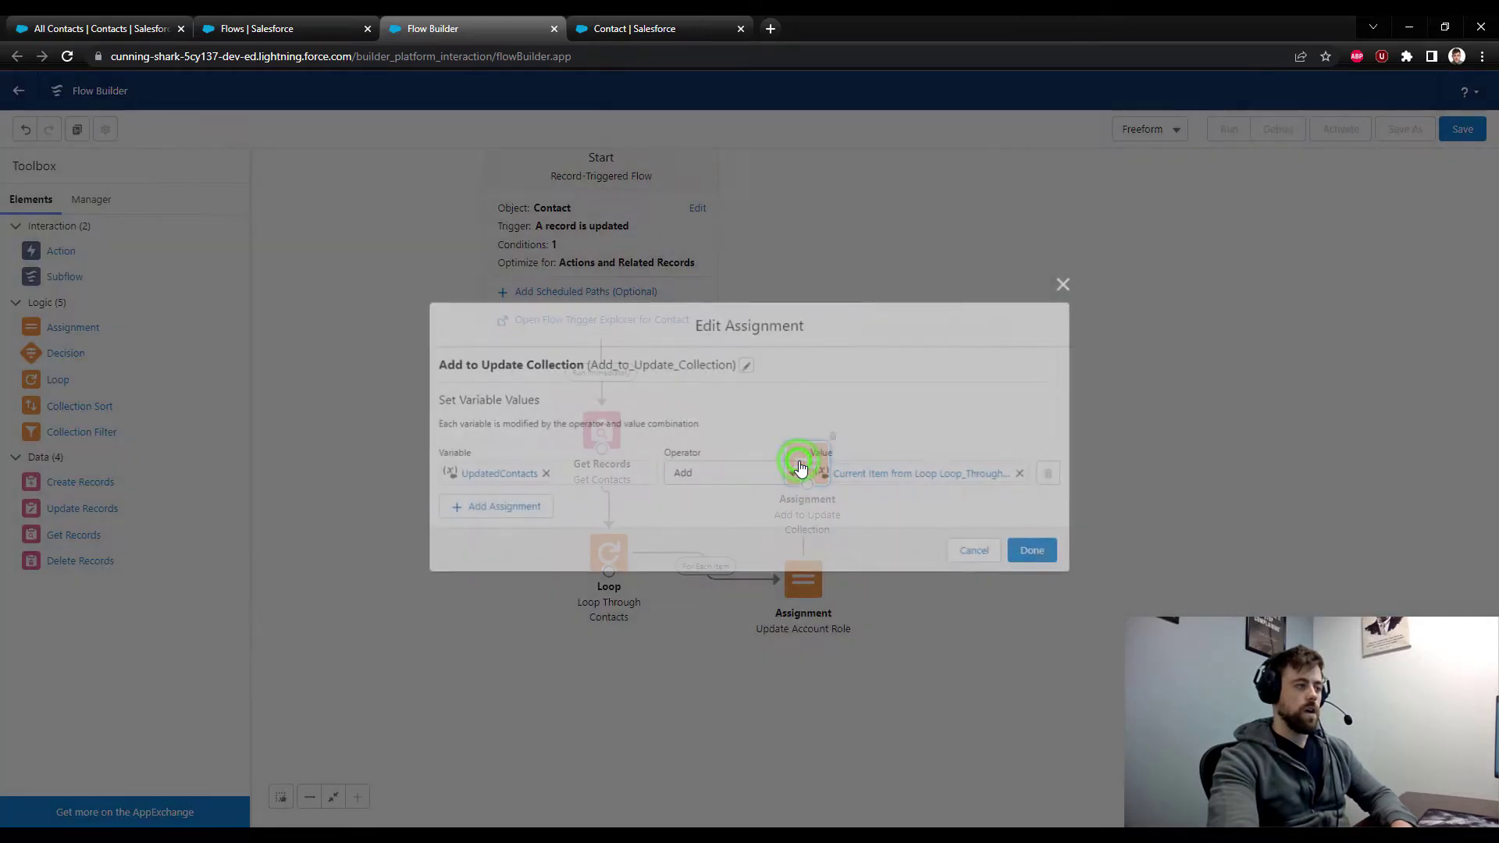
pyautogui.click(957, 551)
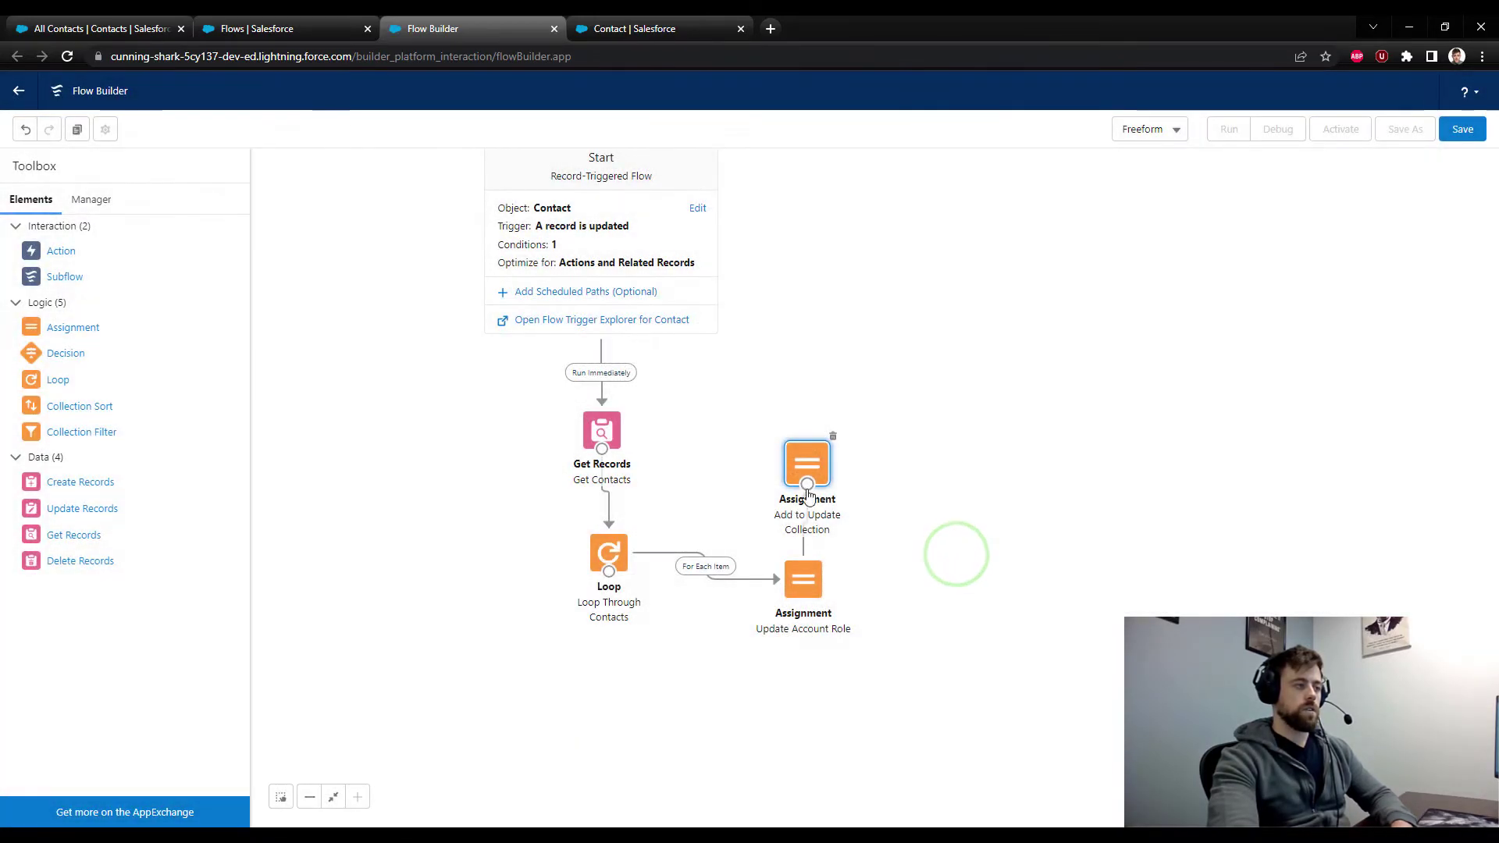
pyautogui.moveTo(807, 485)
pyautogui.mouseDown()
pyautogui.moveTo(645, 525)
pyautogui.moveTo(613, 550)
pyautogui.mouseUp()
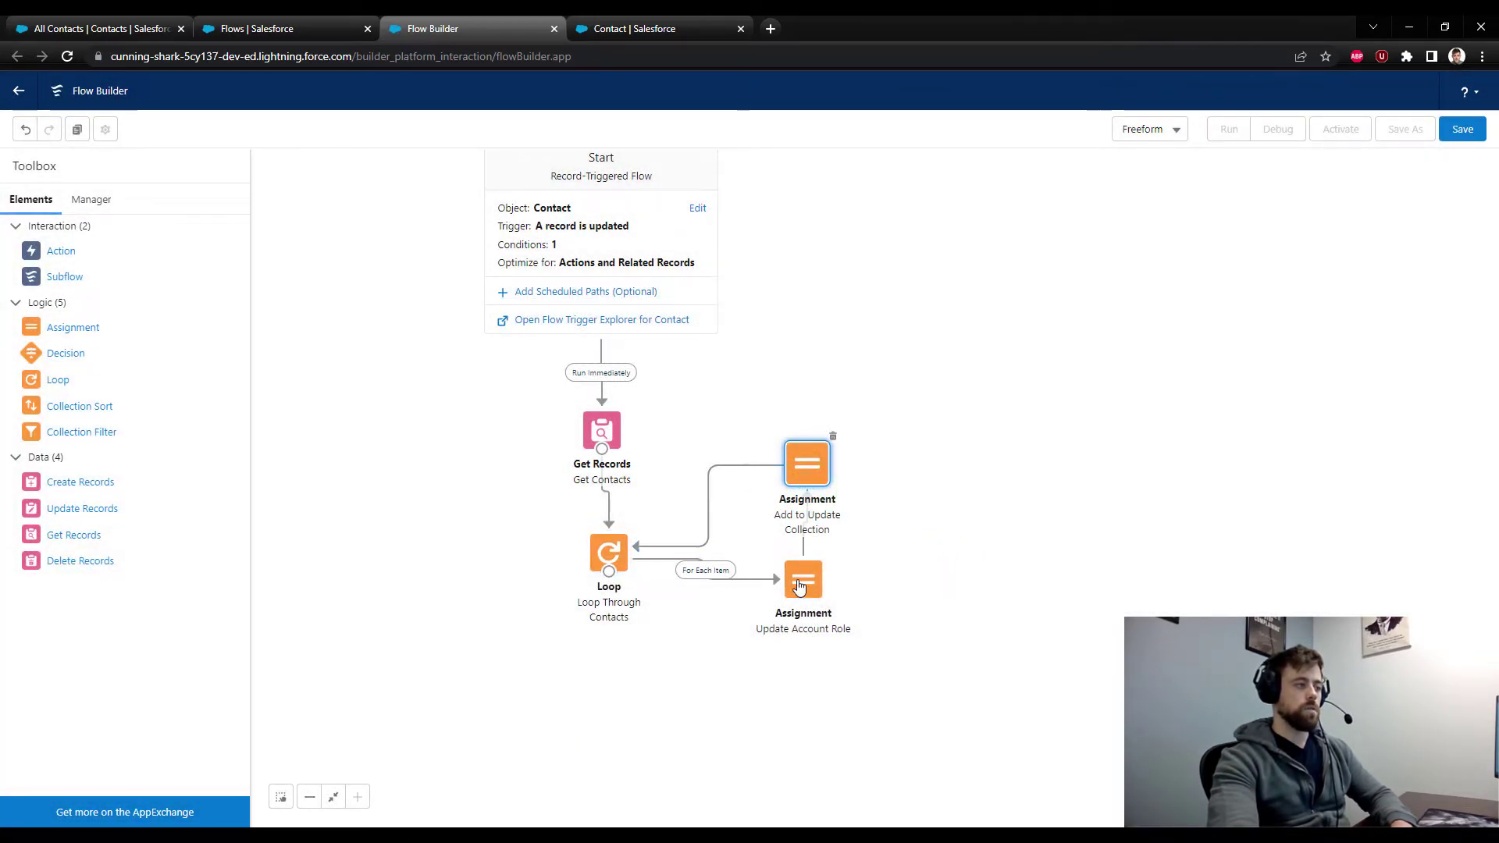
pyautogui.moveTo(801, 589); pyautogui.dragTo(821, 679)
pyautogui.moveTo(800, 460); pyautogui.dragTo(813, 460)
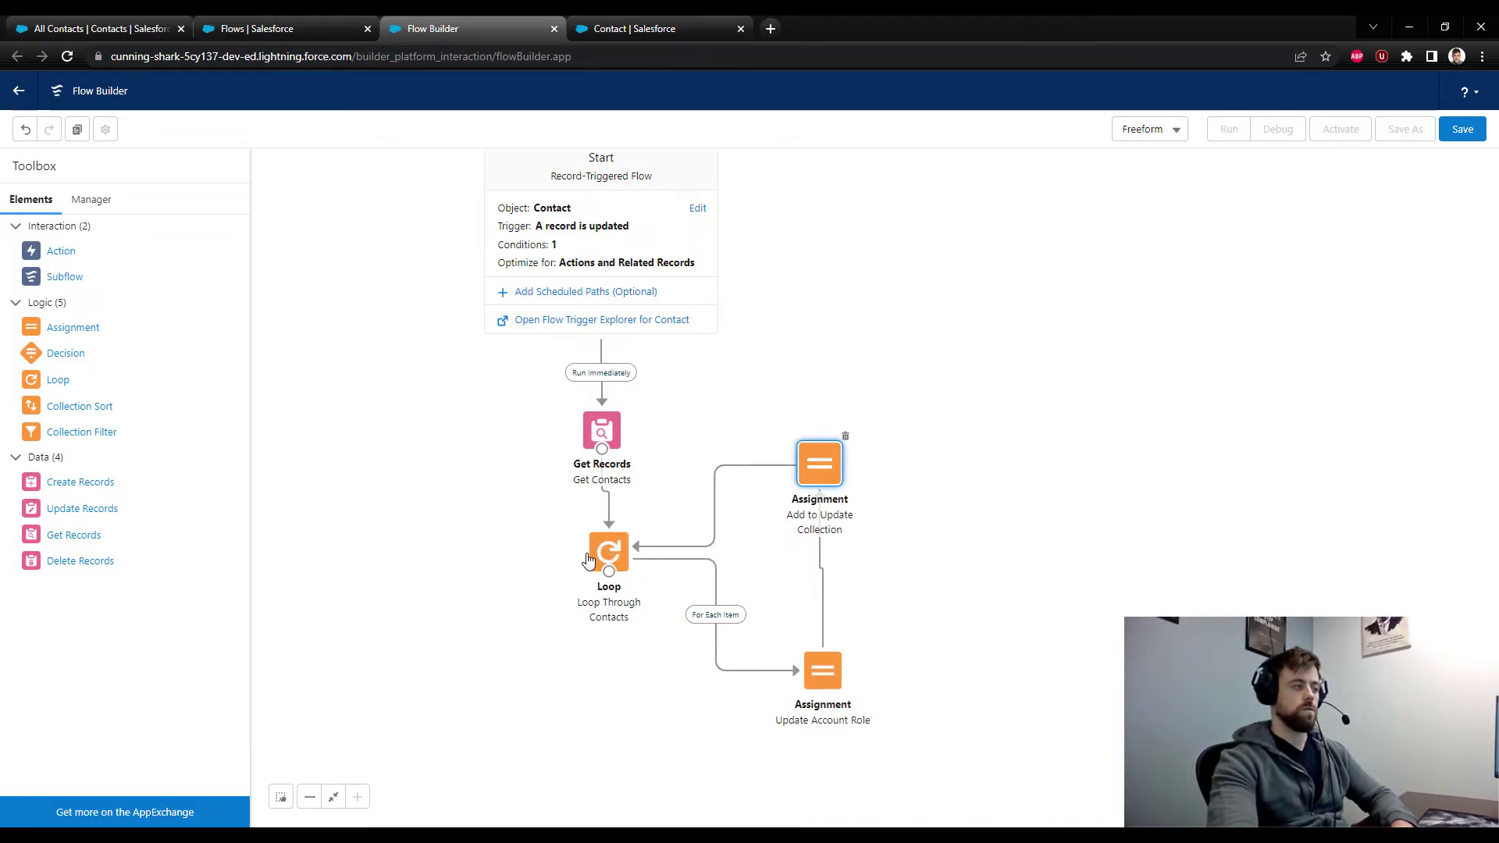
pyautogui.moveTo(617, 551); pyautogui.dragTo(608, 549)
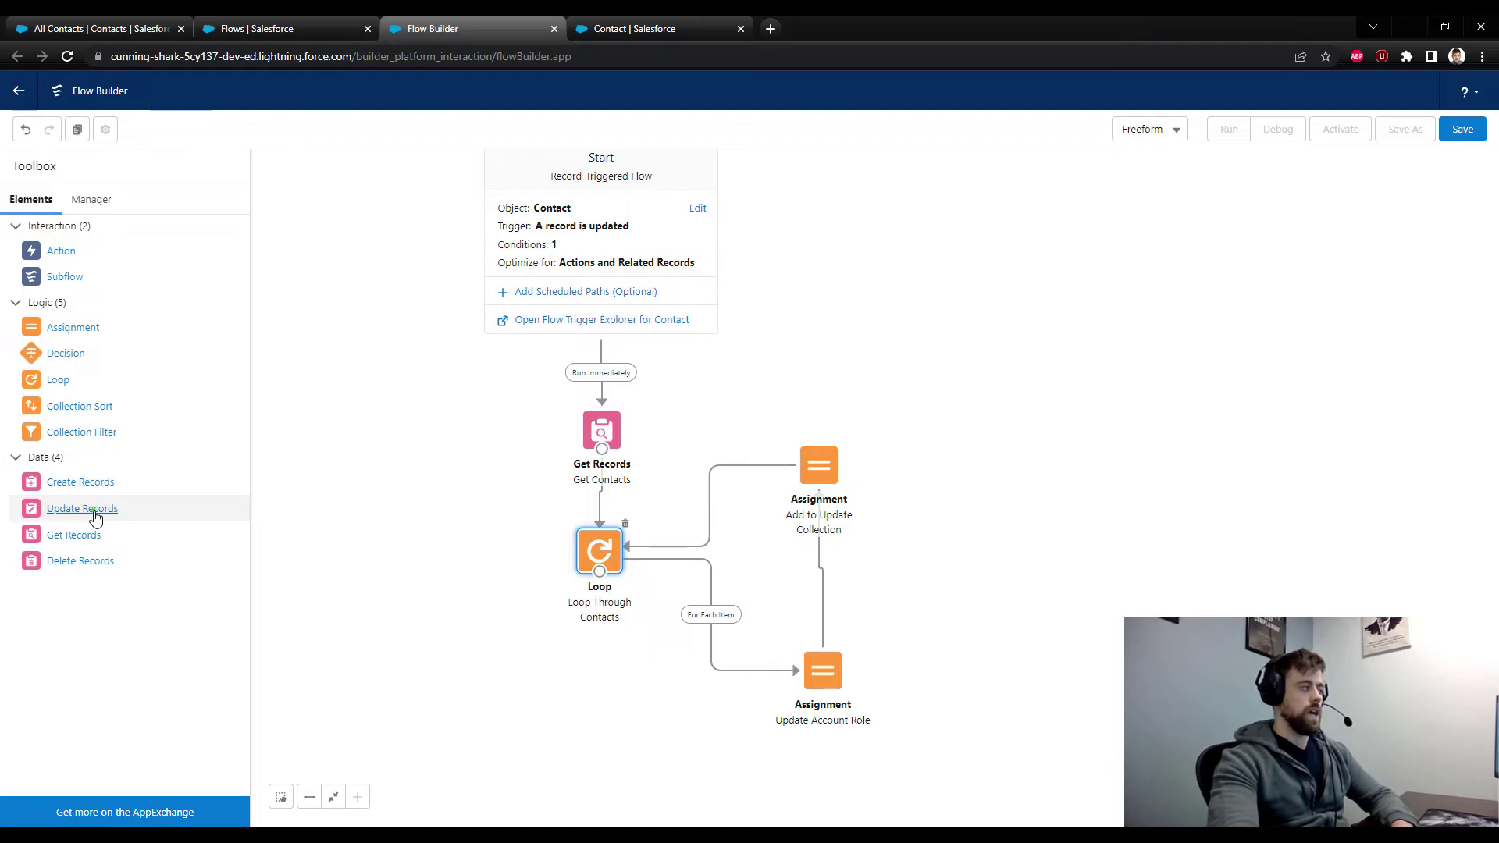
# Add Update Records 'Update Other Contacts' using IDs and all field values from the UpdatedContacts collection.
pyautogui.moveTo(94, 516); pyautogui.dragTo(601, 683)
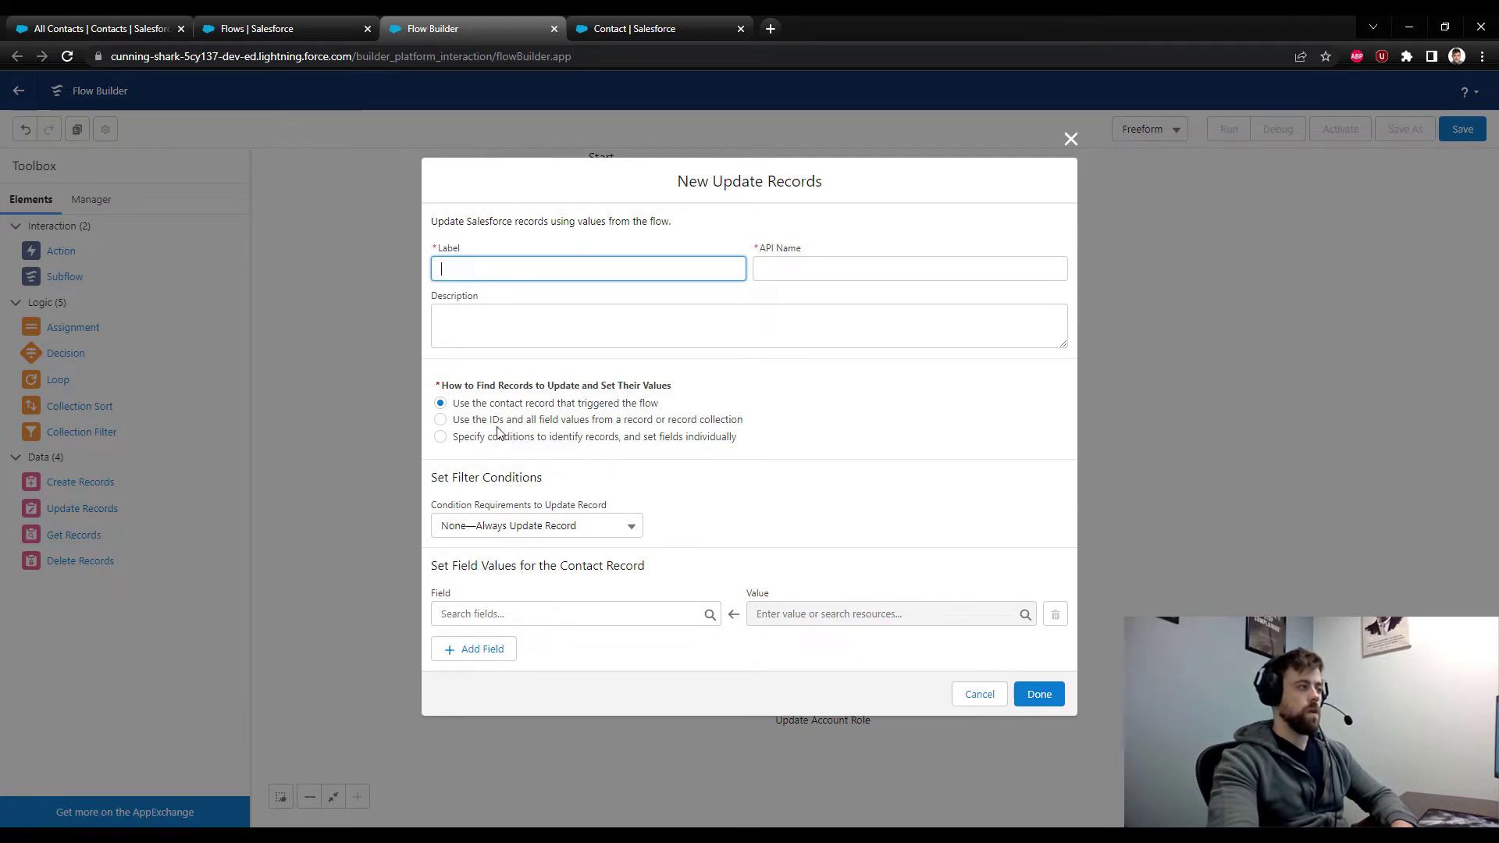
pyautogui.click(438, 422)
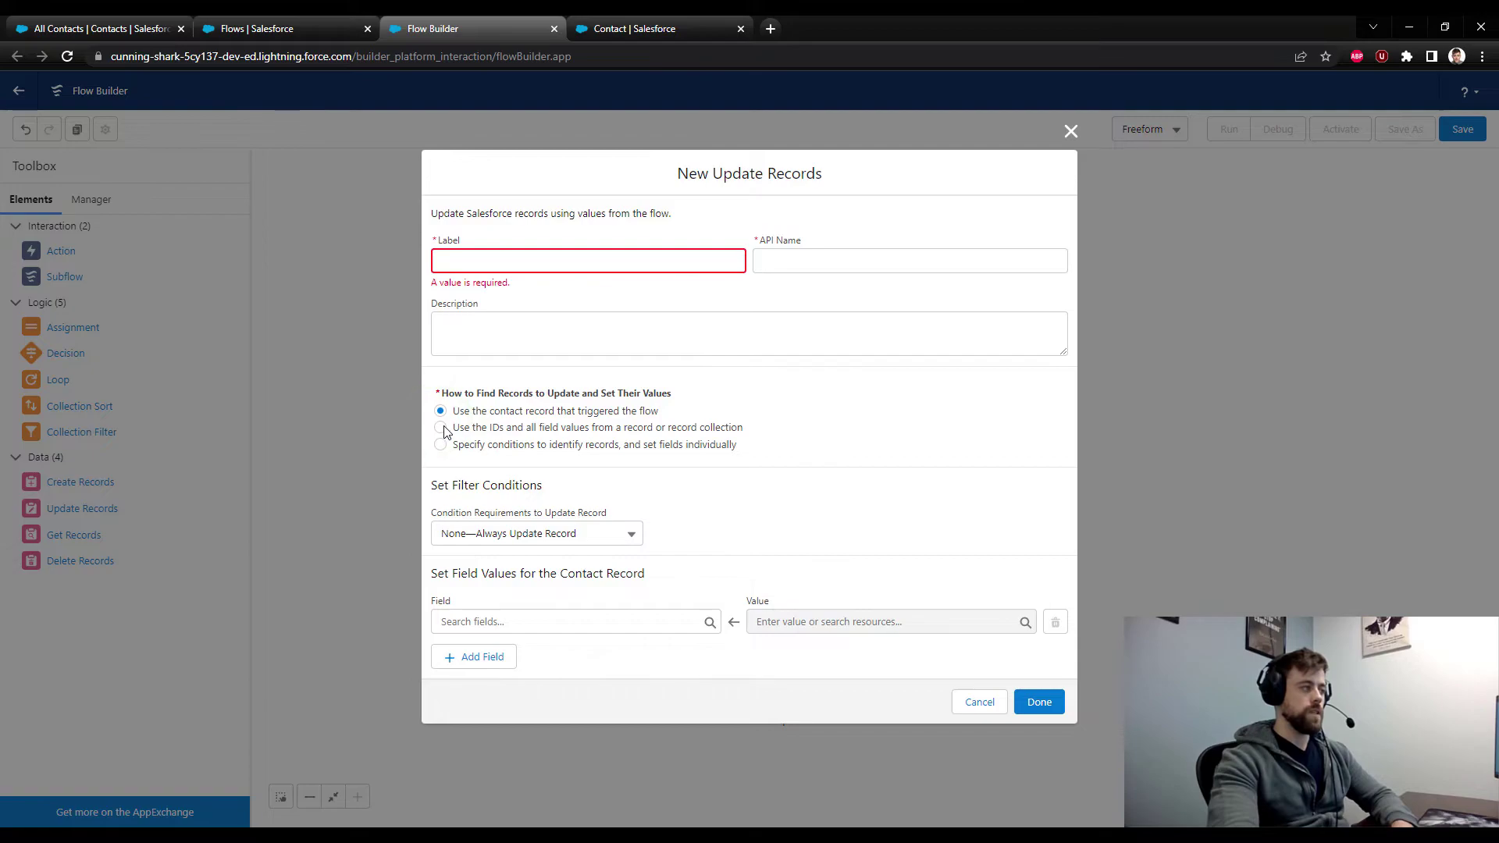
pyautogui.click(441, 429)
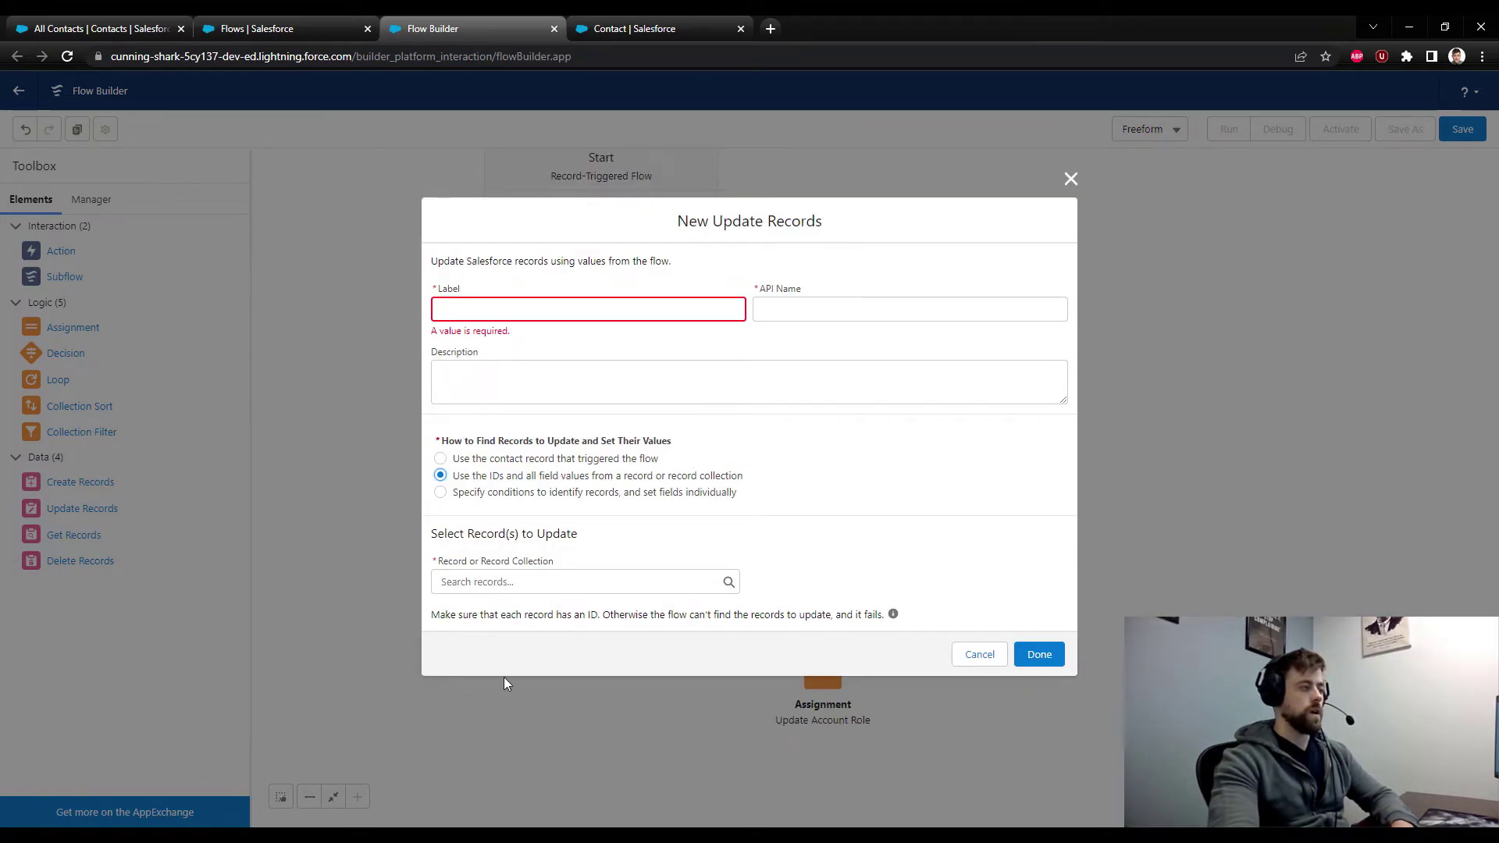
pyautogui.click(501, 584)
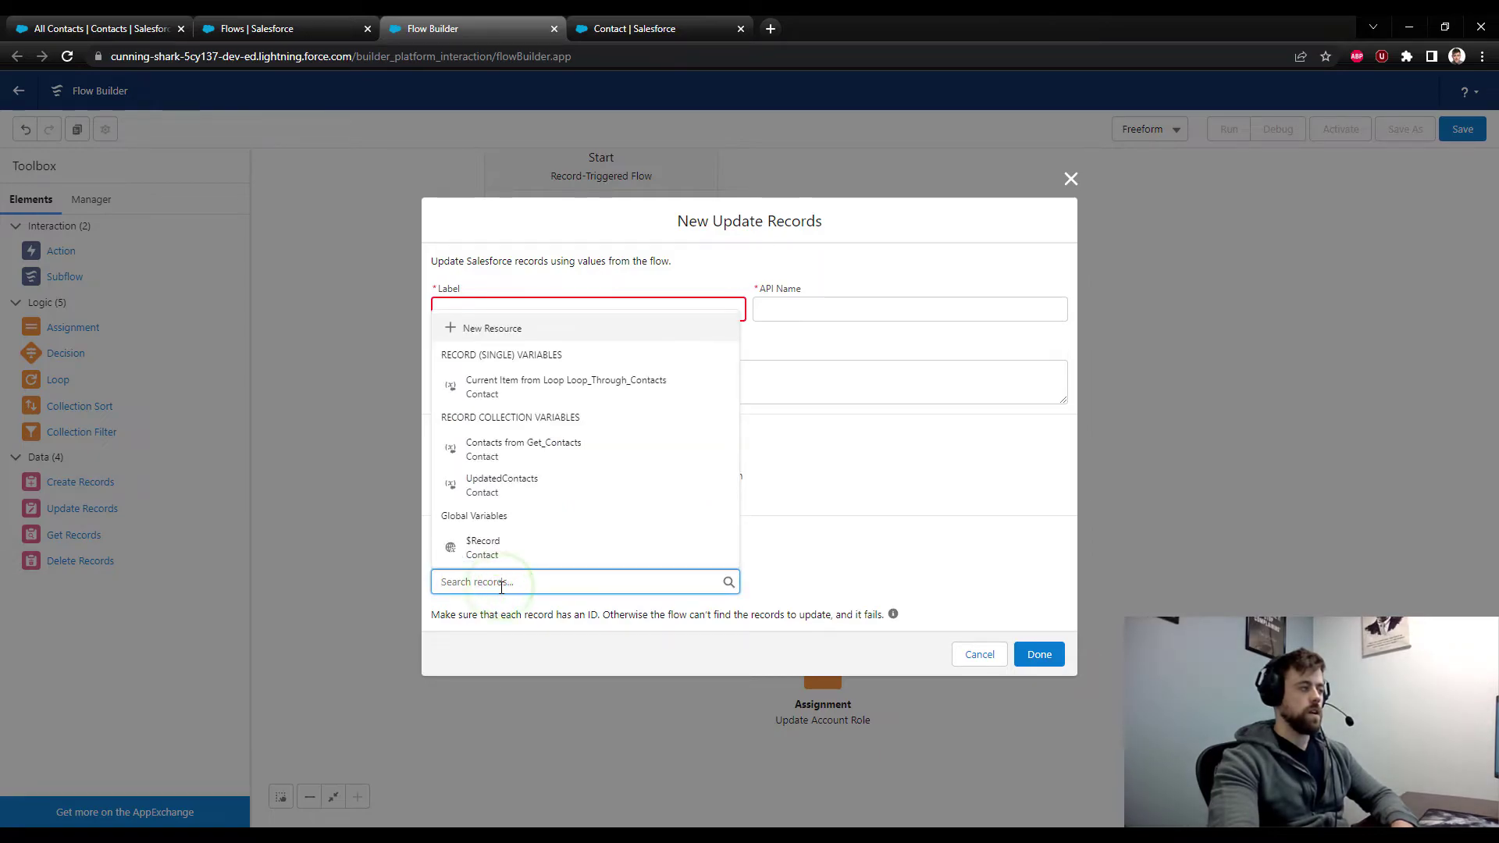
pyautogui.click(513, 488)
pyautogui.click(517, 312)
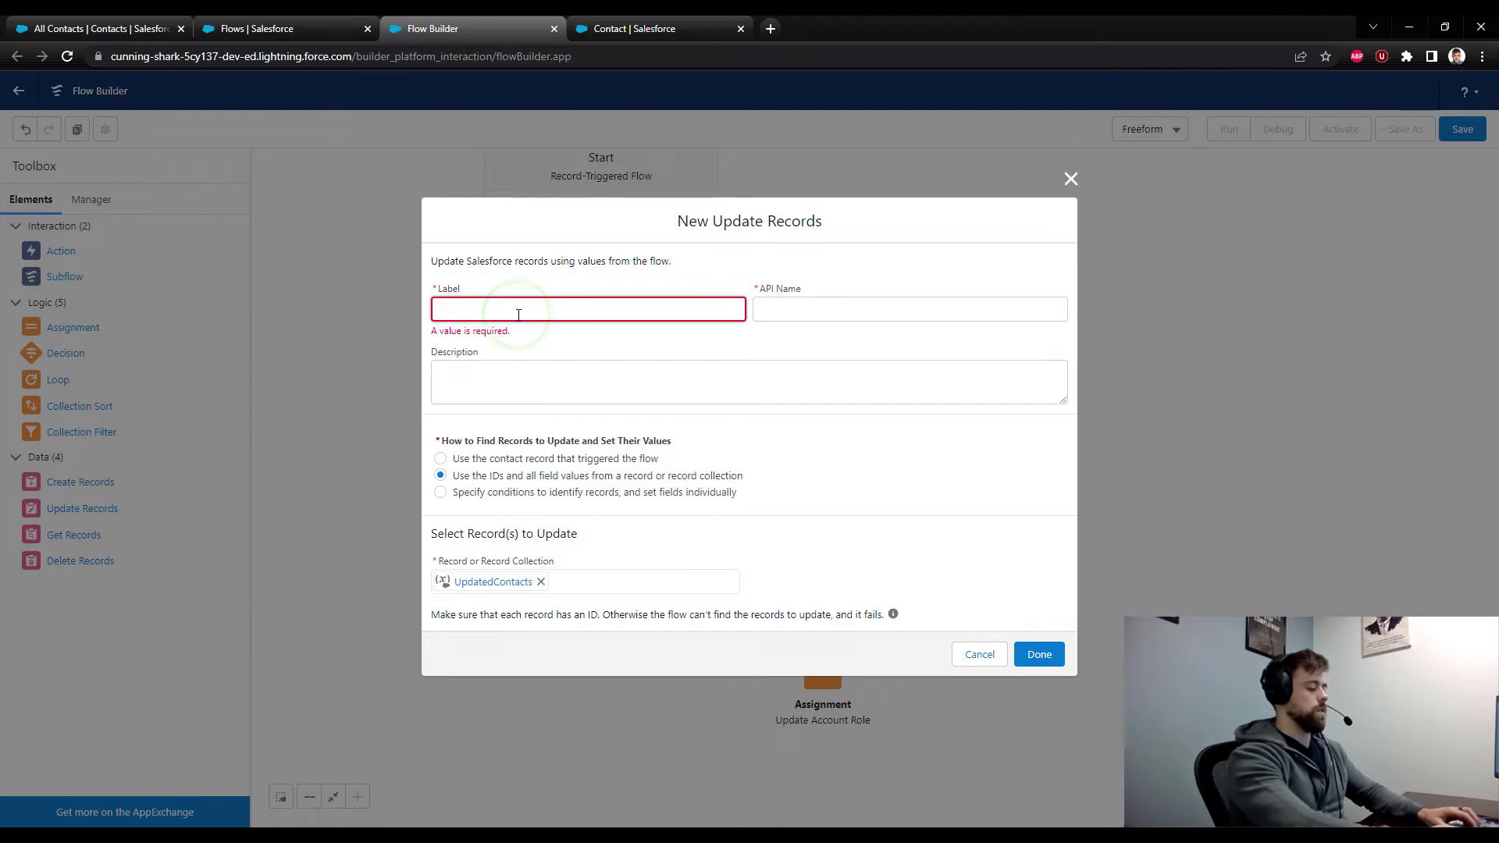
pyautogui.write('Update Other Contac')
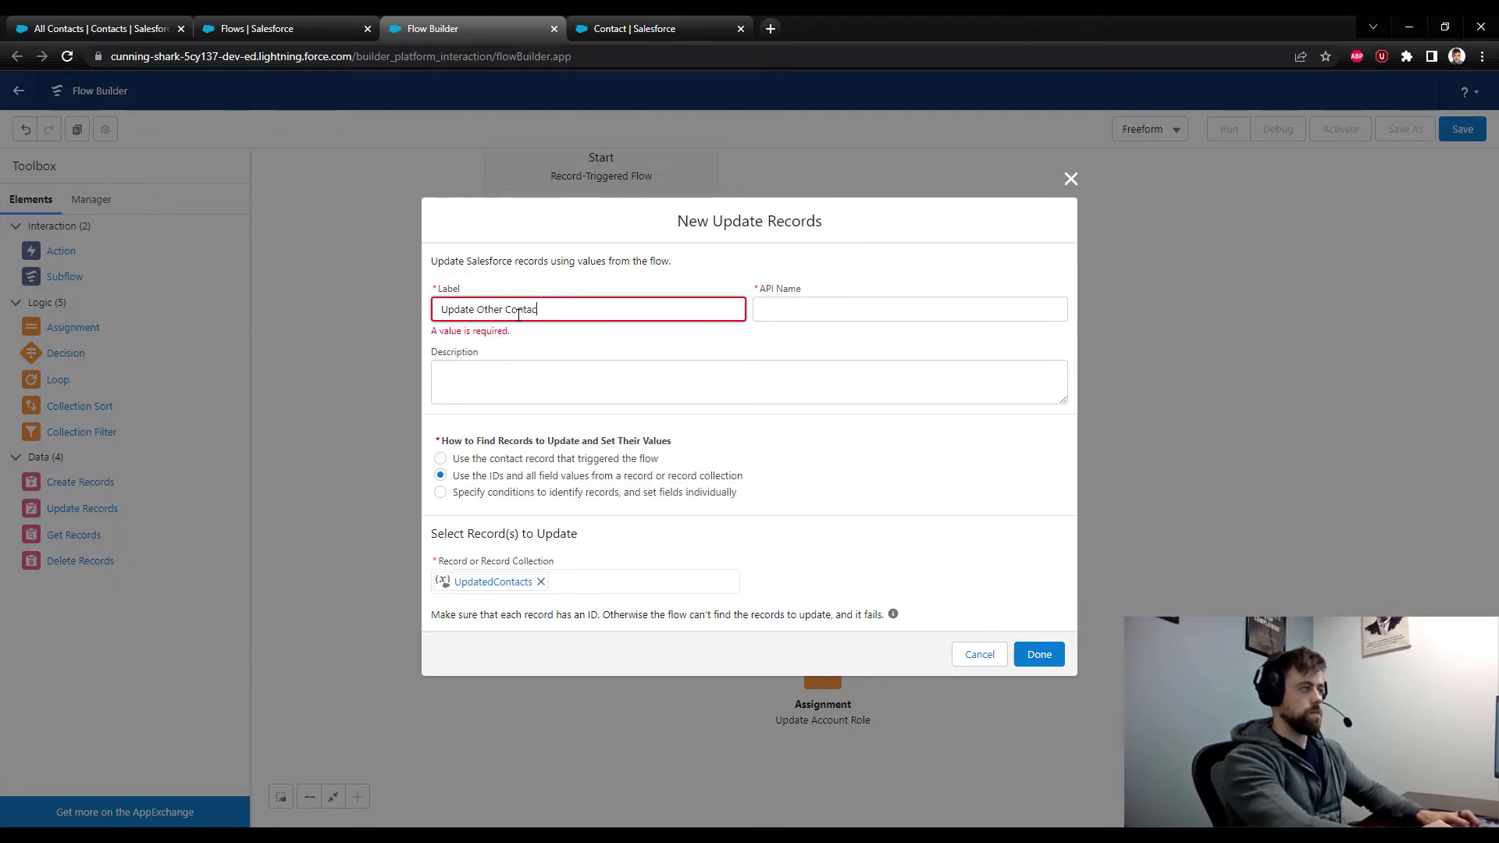
pyautogui.write('ts')
pyautogui.press('Tab')
pyautogui.click(1025, 653)
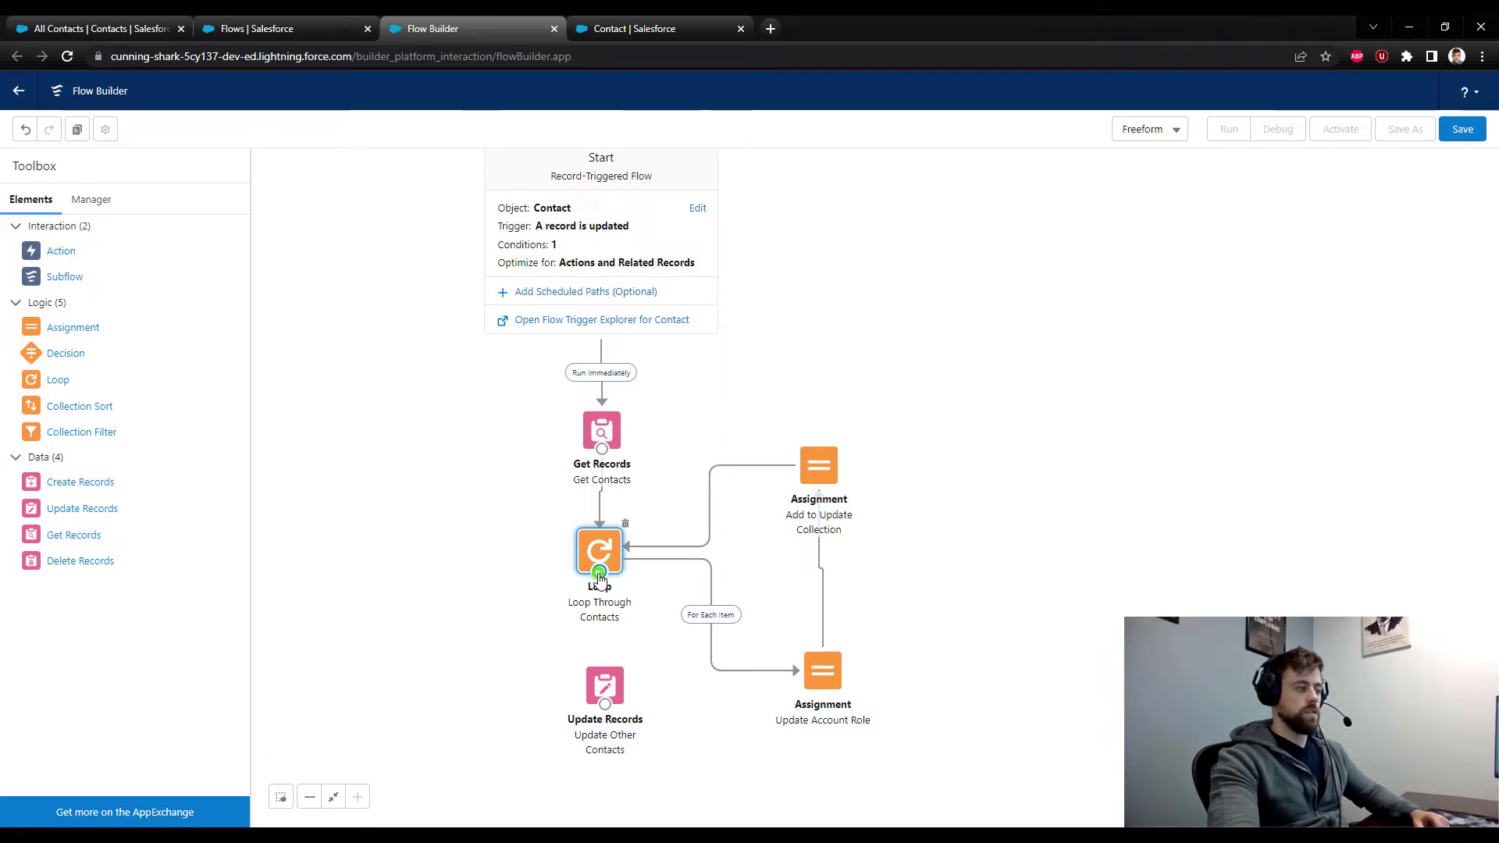
# Connect the Loop's After Last Item path to Update Other Contacts and bring Start into view.
pyautogui.moveTo(599, 575); pyautogui.dragTo(599, 746)
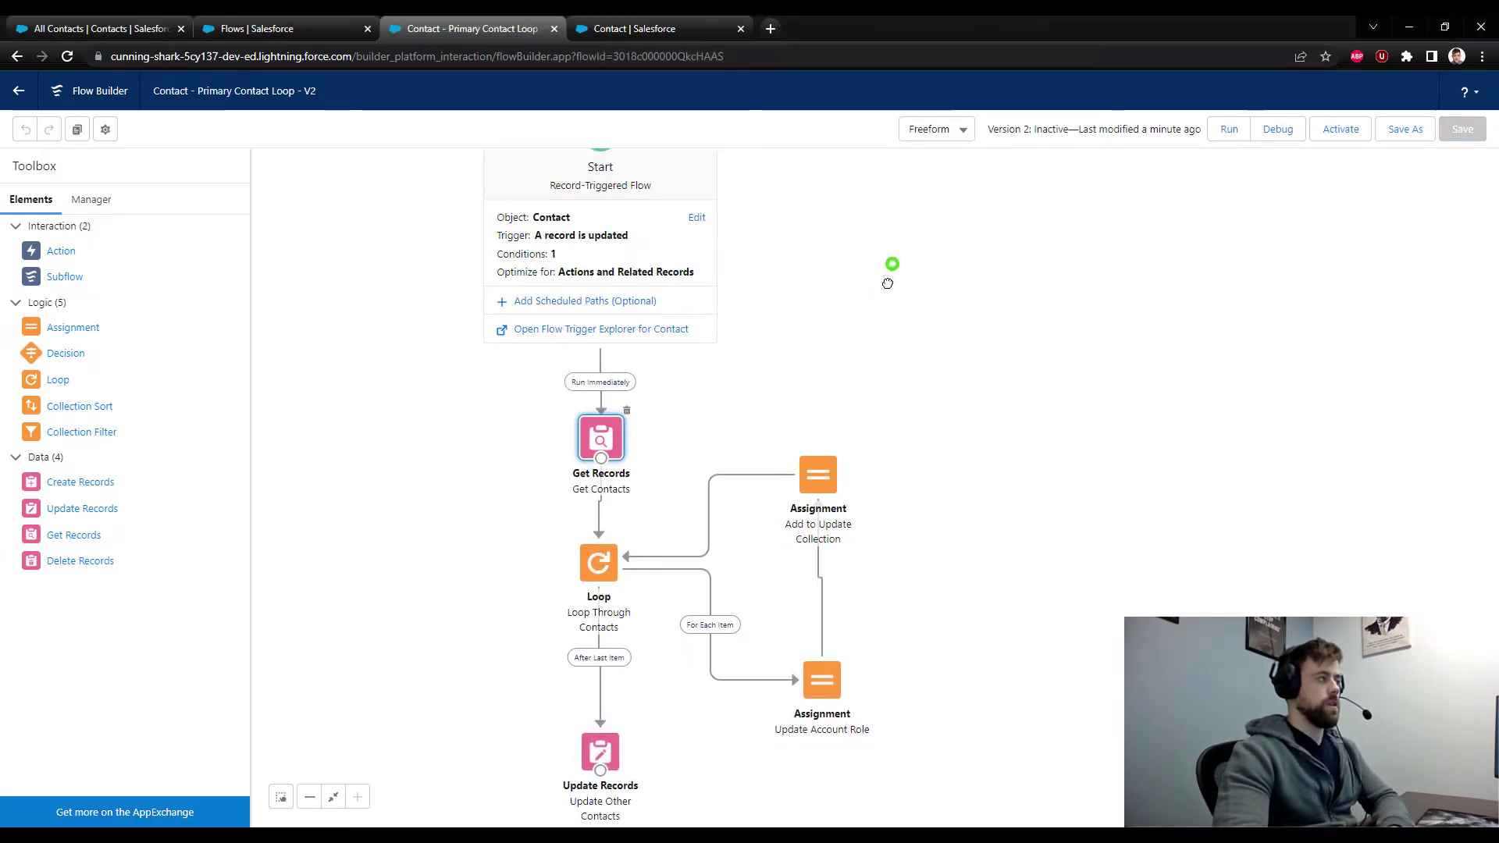
pyautogui.moveTo(886, 261); pyautogui.dragTo(881, 280)
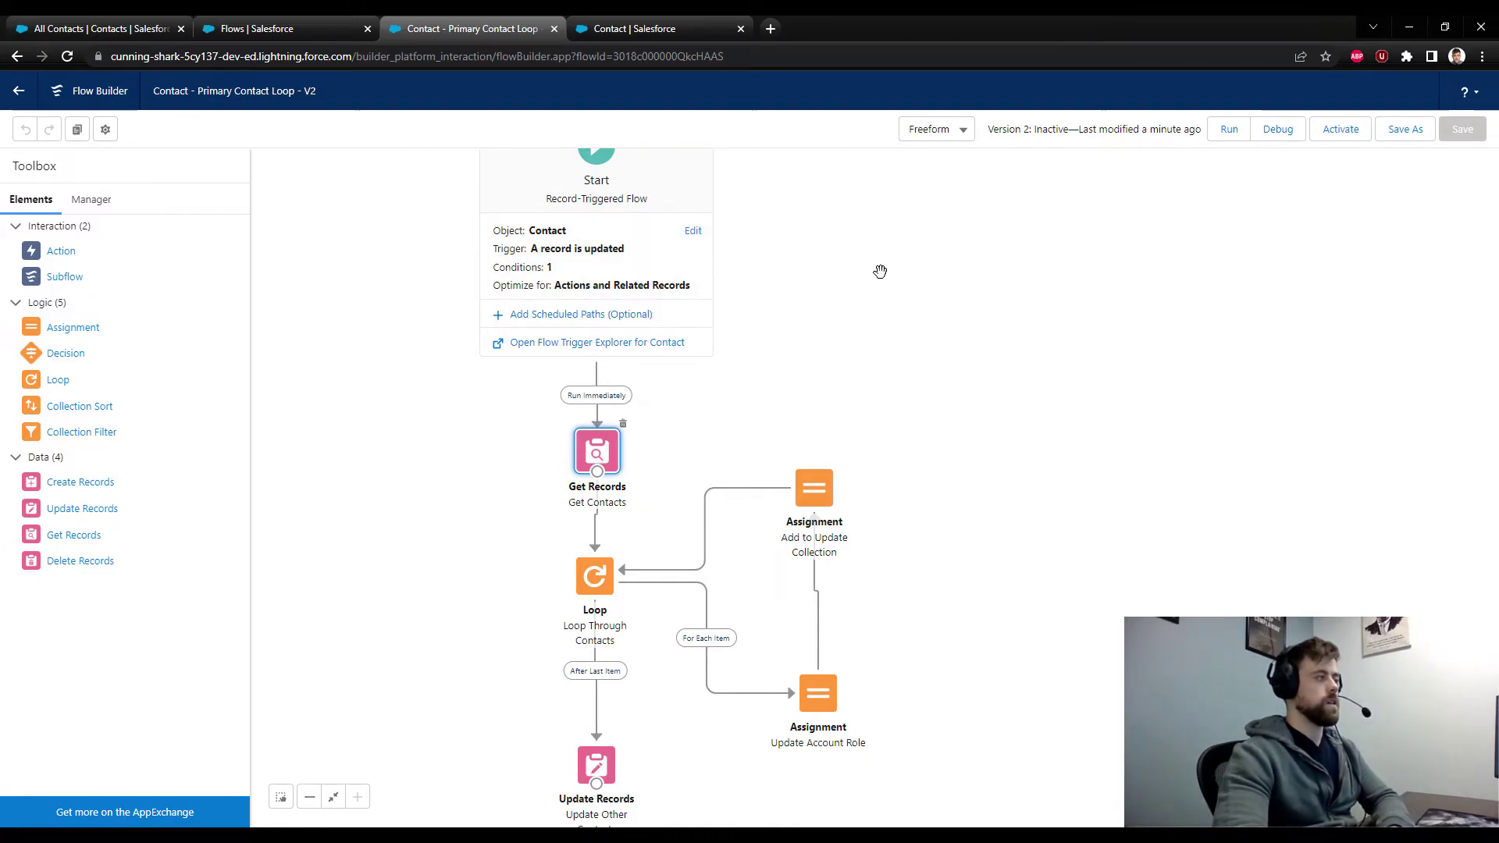
pyautogui.moveTo(880, 270); pyautogui.dragTo(878, 315)
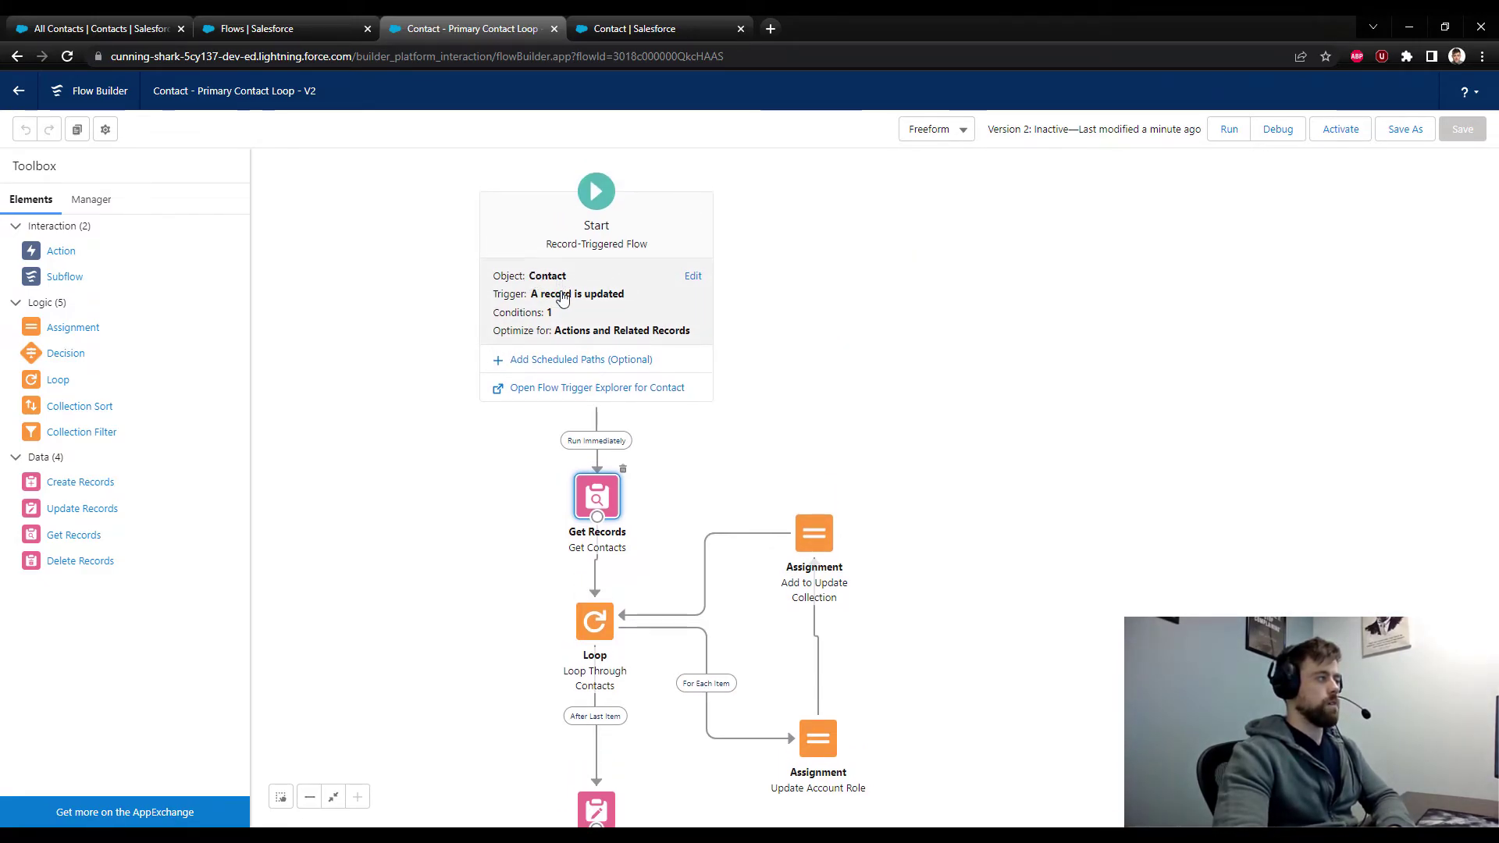
pyautogui.click(693, 275)
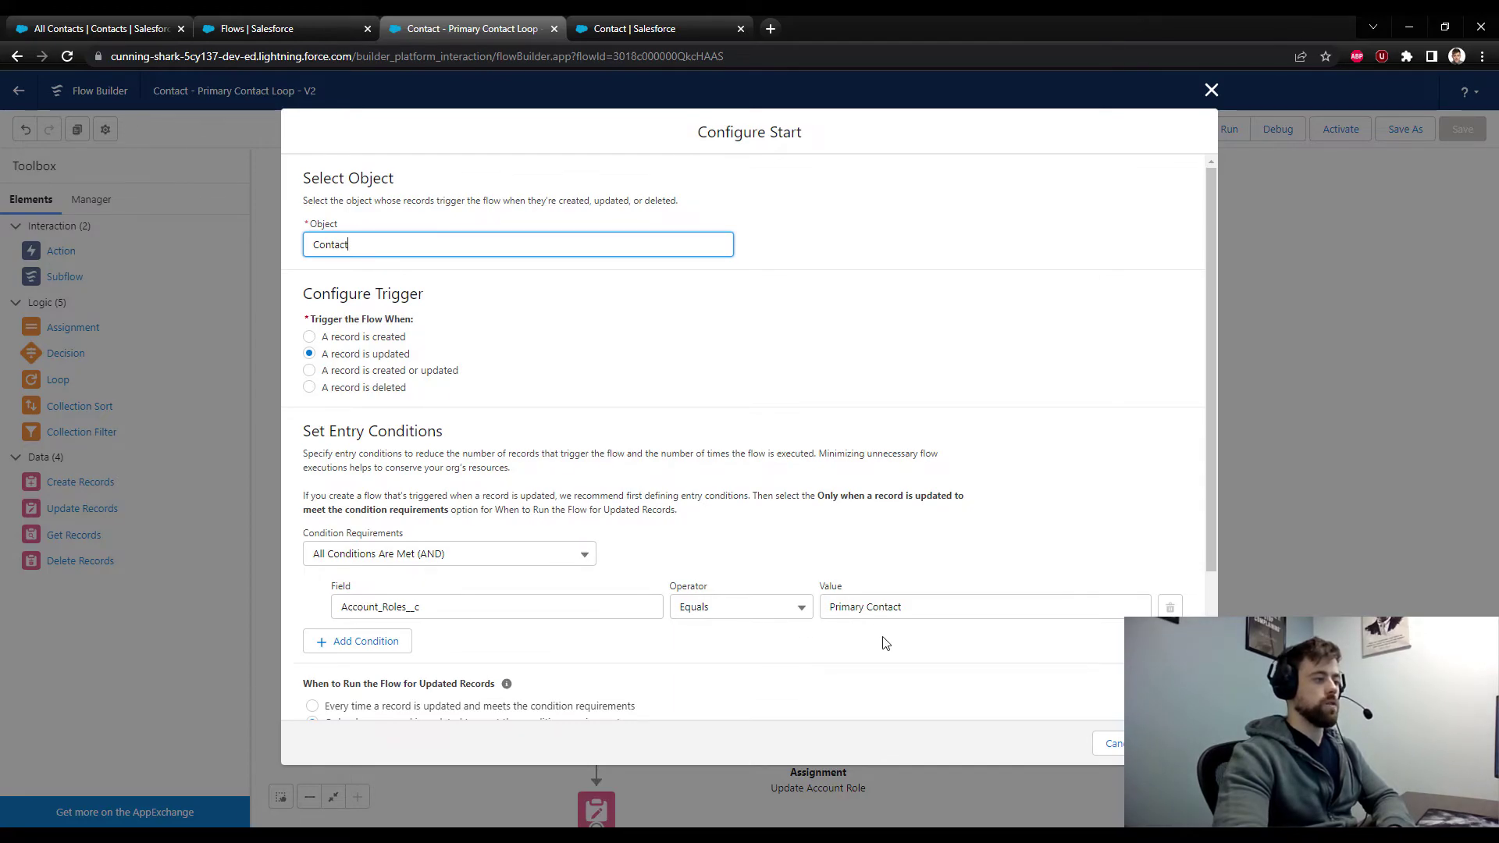
pyautogui.scroll(-2, 849, 608)
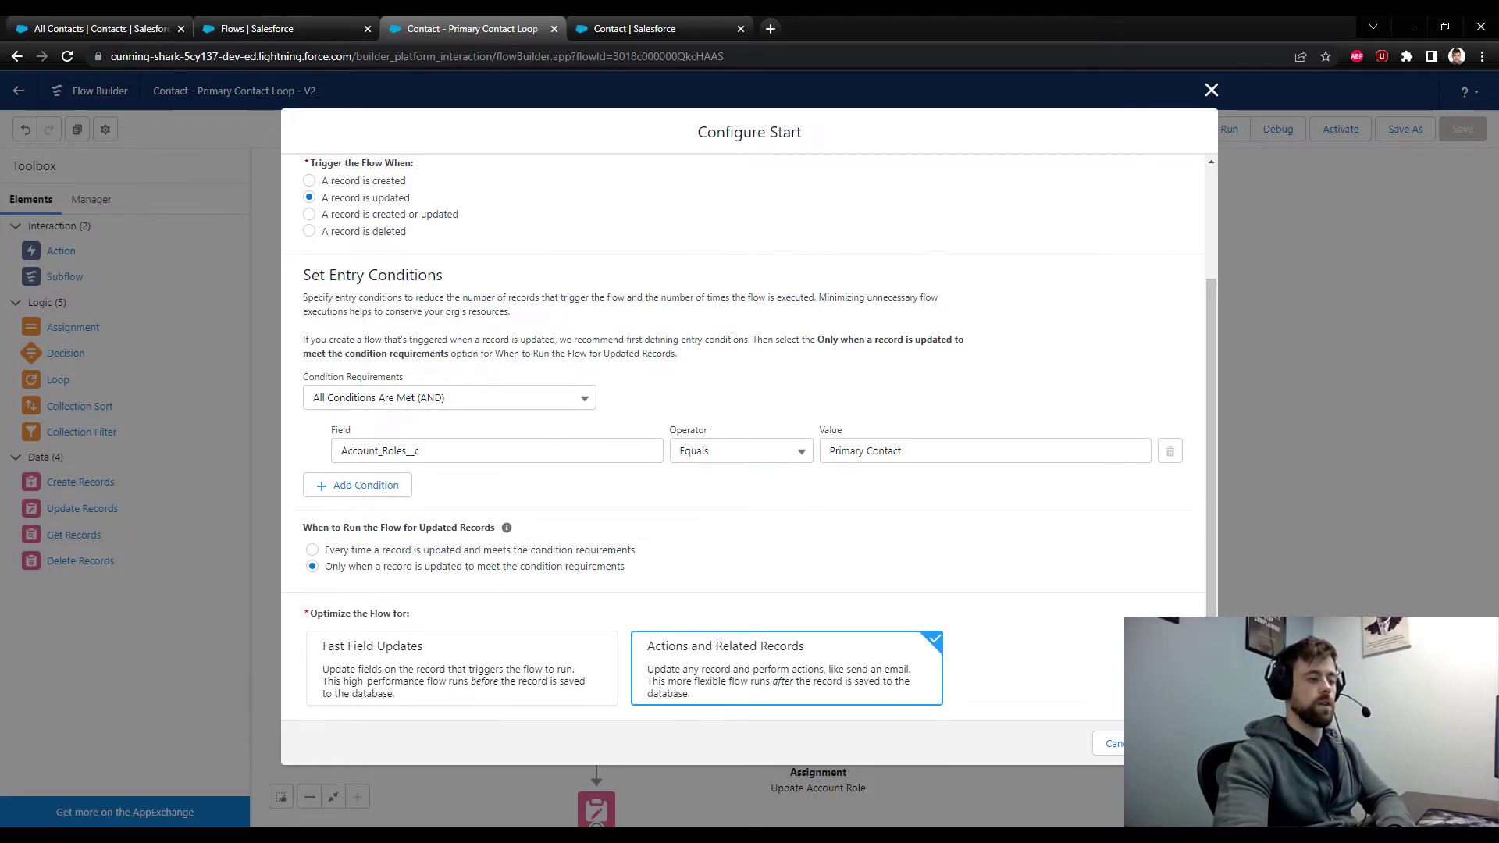
pyautogui.click(1162, 743)
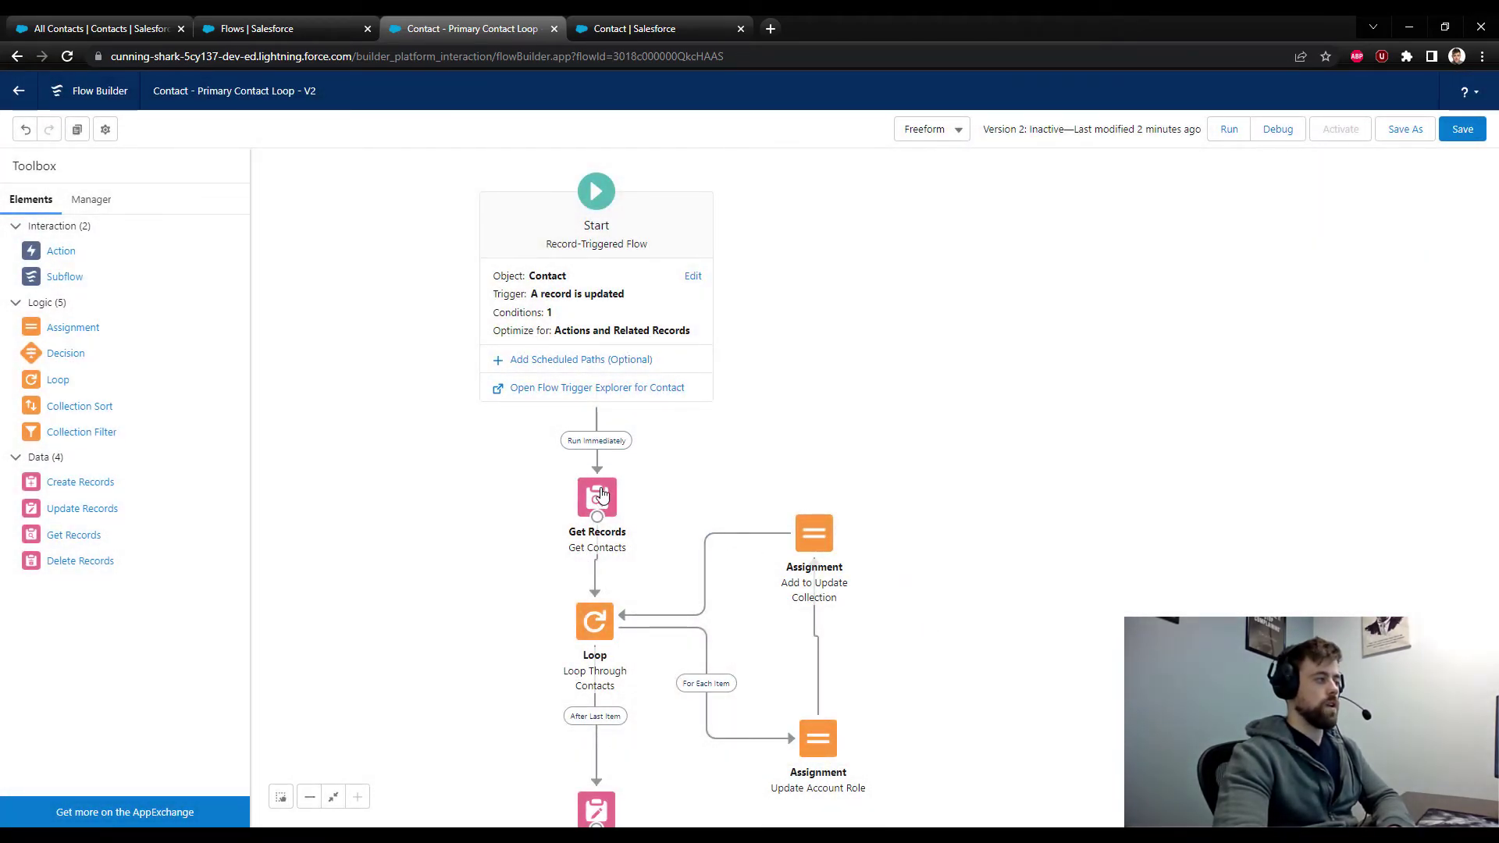
# Add a second Get Contacts condition on Id with the Does Not Equal operator.
pyautogui.doubleClick(598, 493)
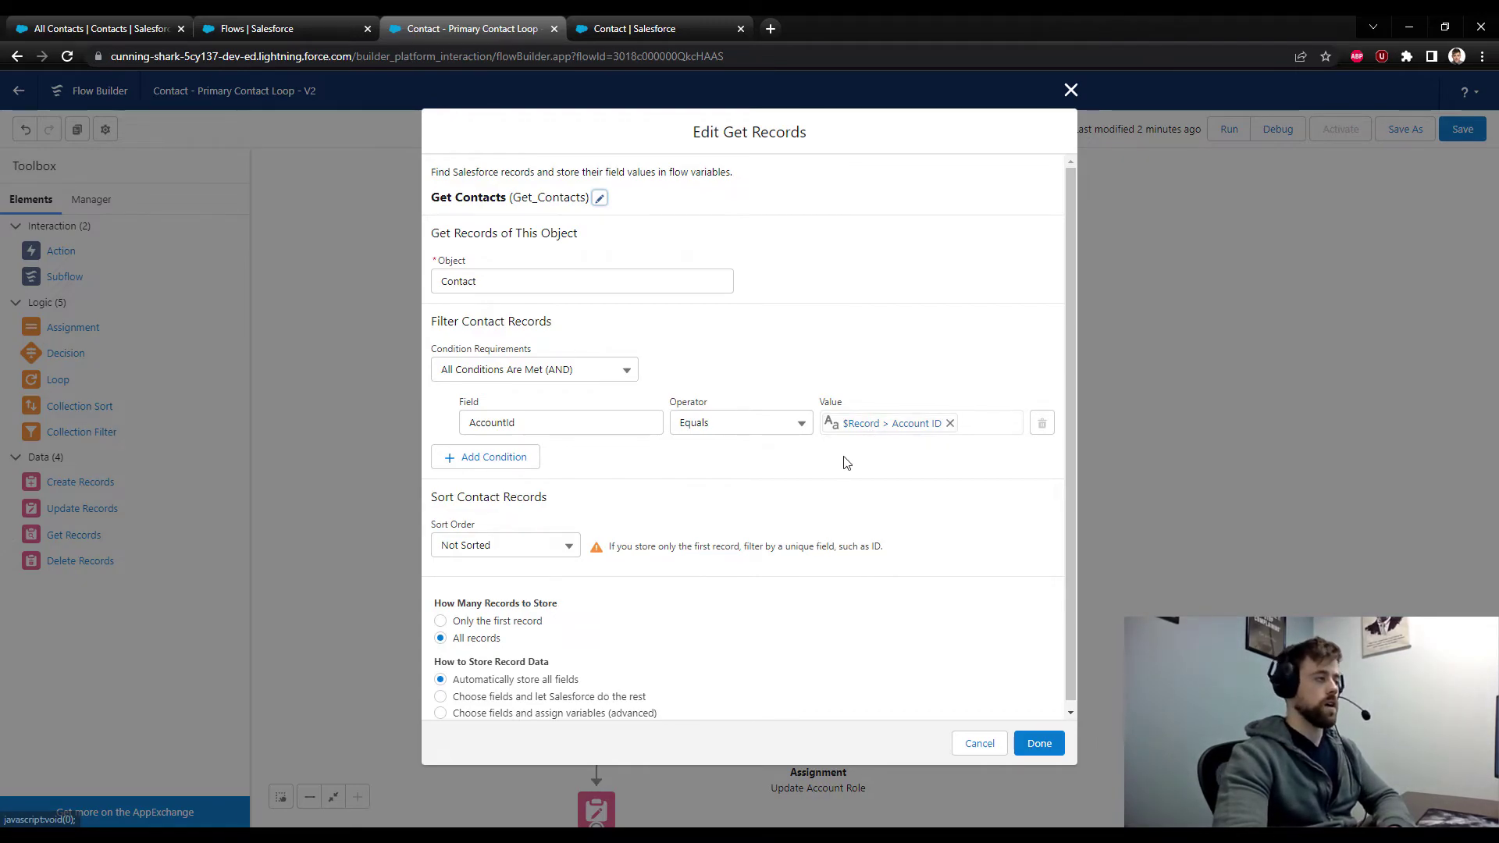
pyautogui.click(520, 464)
pyautogui.click(521, 466)
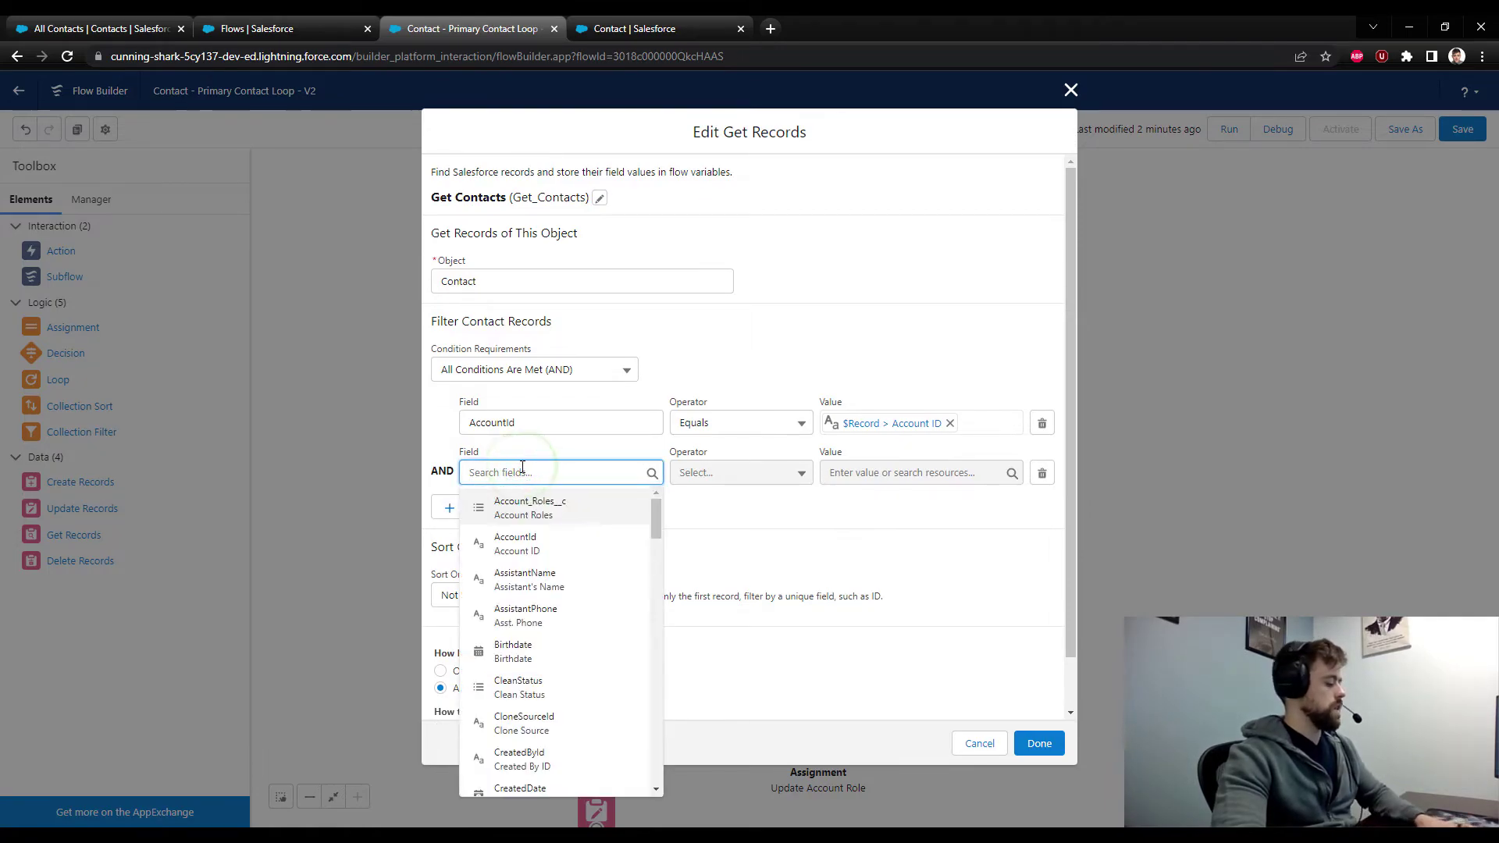
pyautogui.write('id')
pyautogui.click(539, 611)
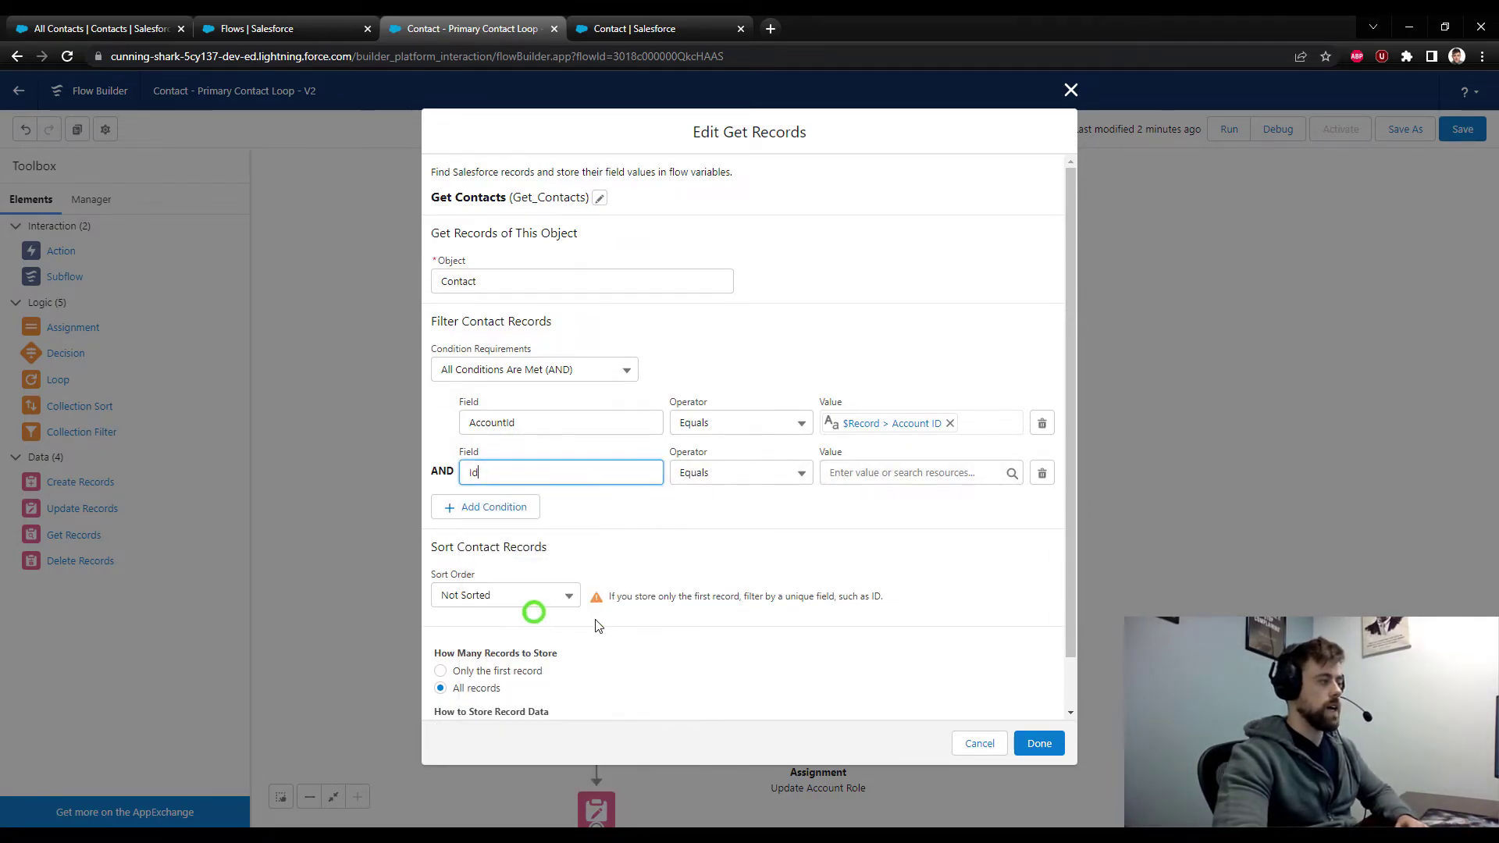
pyautogui.click(766, 474)
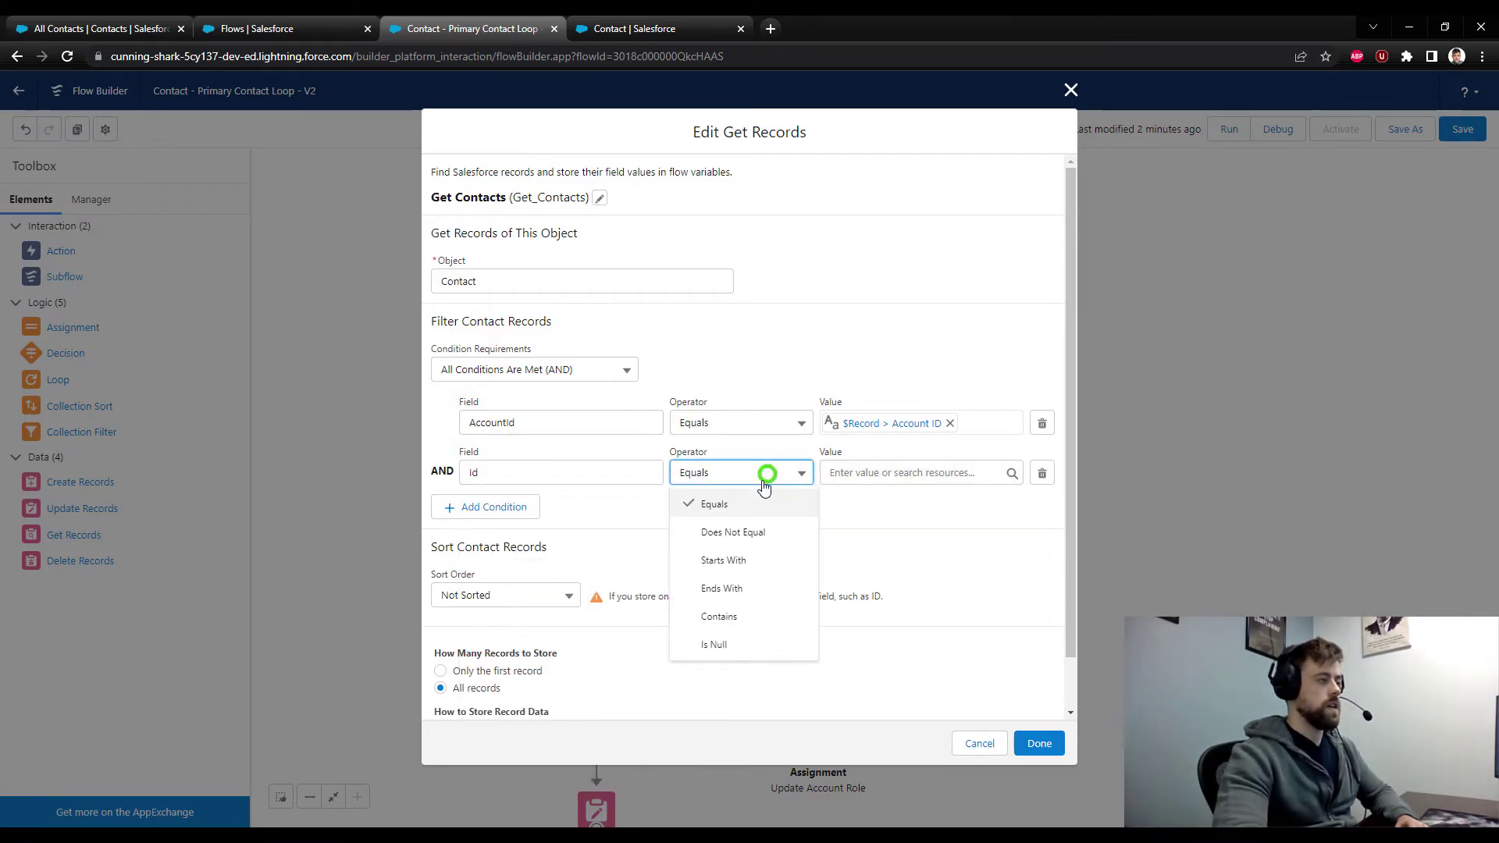
pyautogui.click(749, 532)
# Set the condition's value to $Record > Contact ID and confirm the Get Contacts changes.
pyautogui.click(871, 473)
pyautogui.write('re')
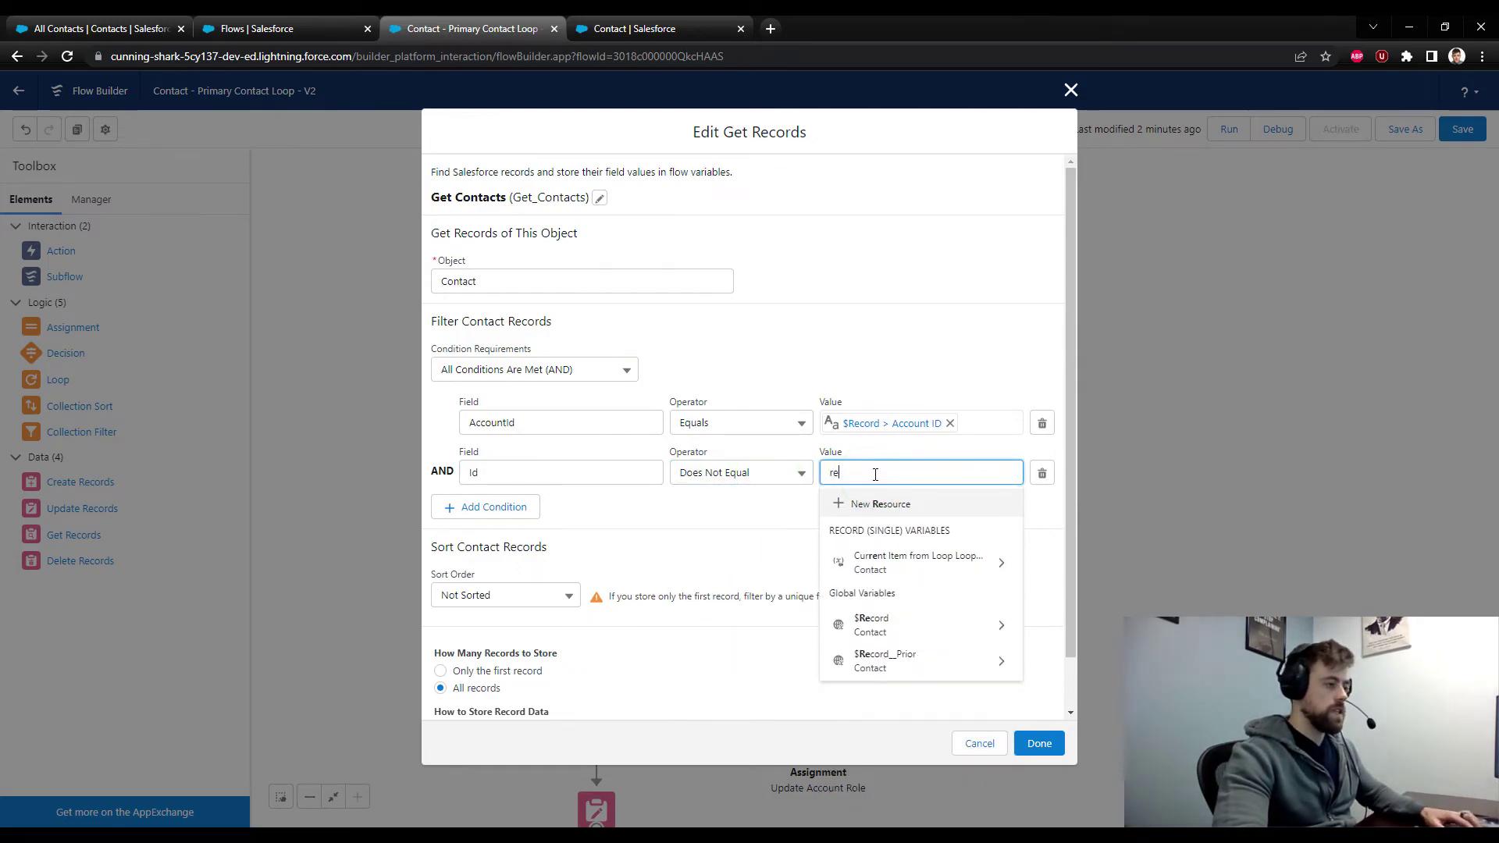
pyautogui.click(871, 622)
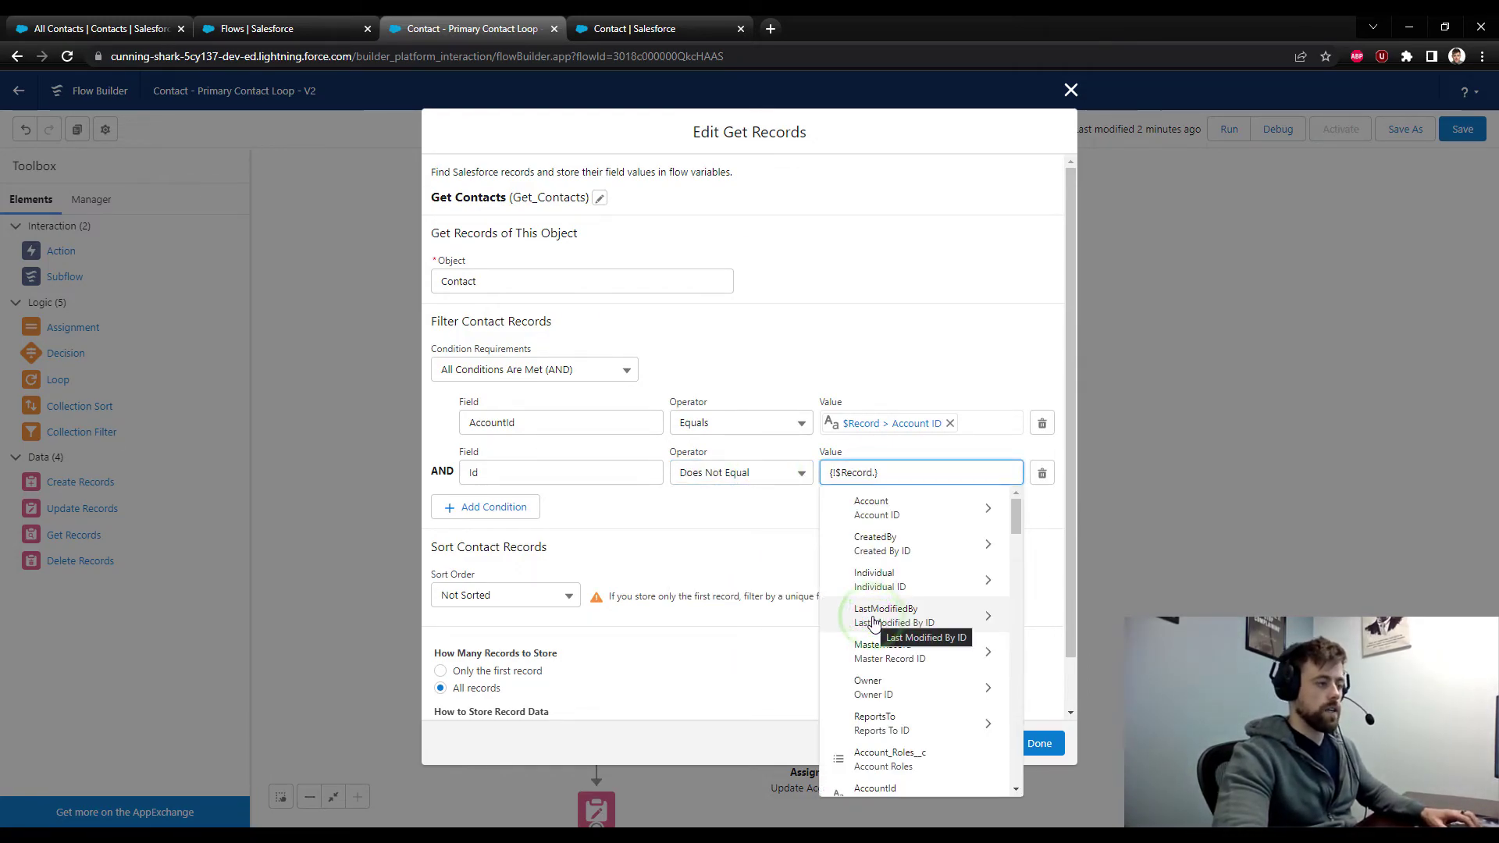
pyautogui.scroll(-6, 872, 624)
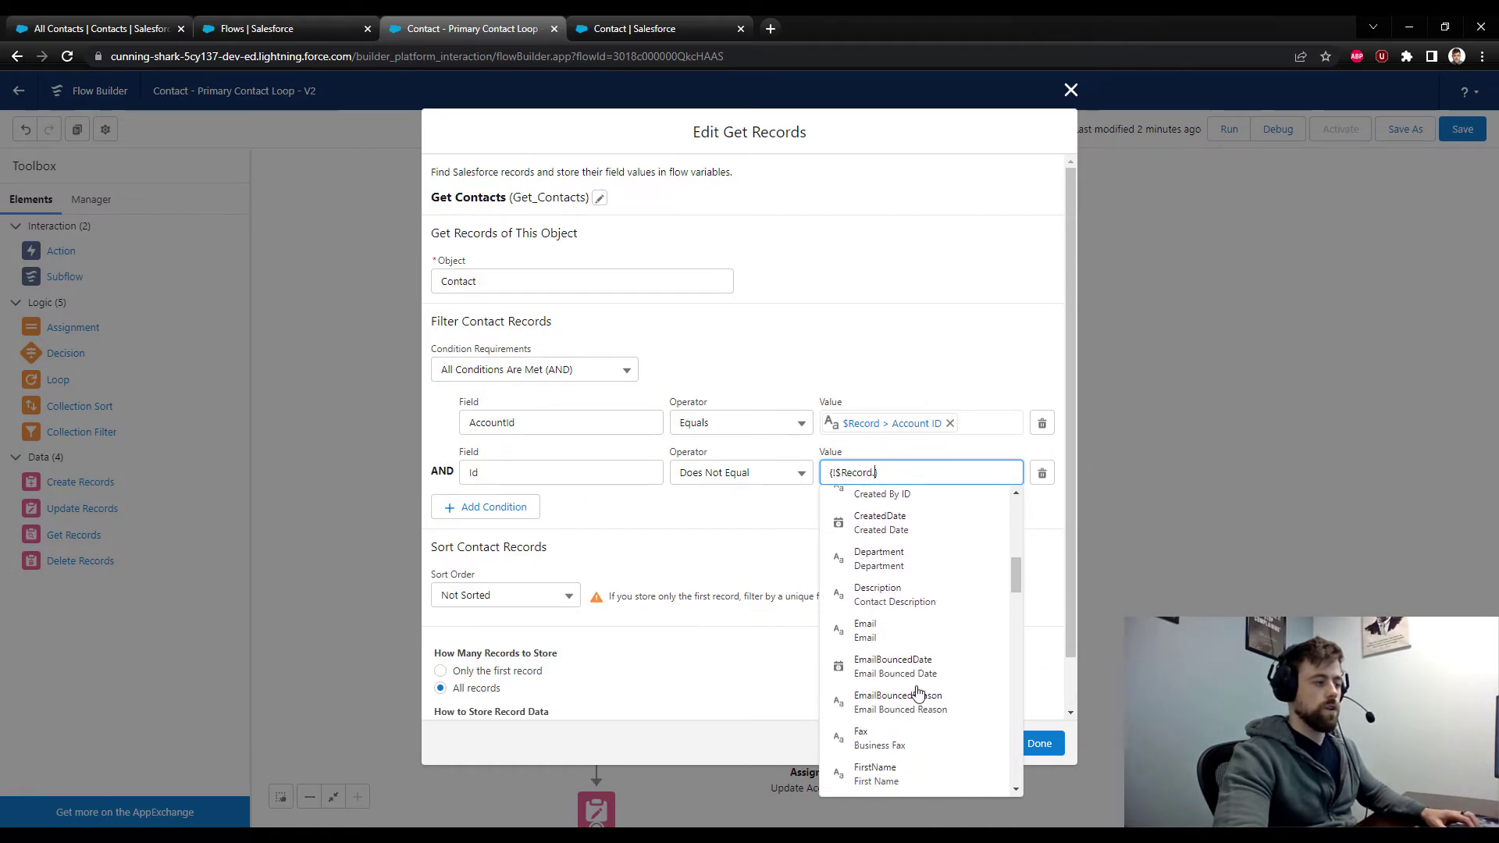
pyautogui.scroll(-3, 906, 738)
pyautogui.click(885, 597)
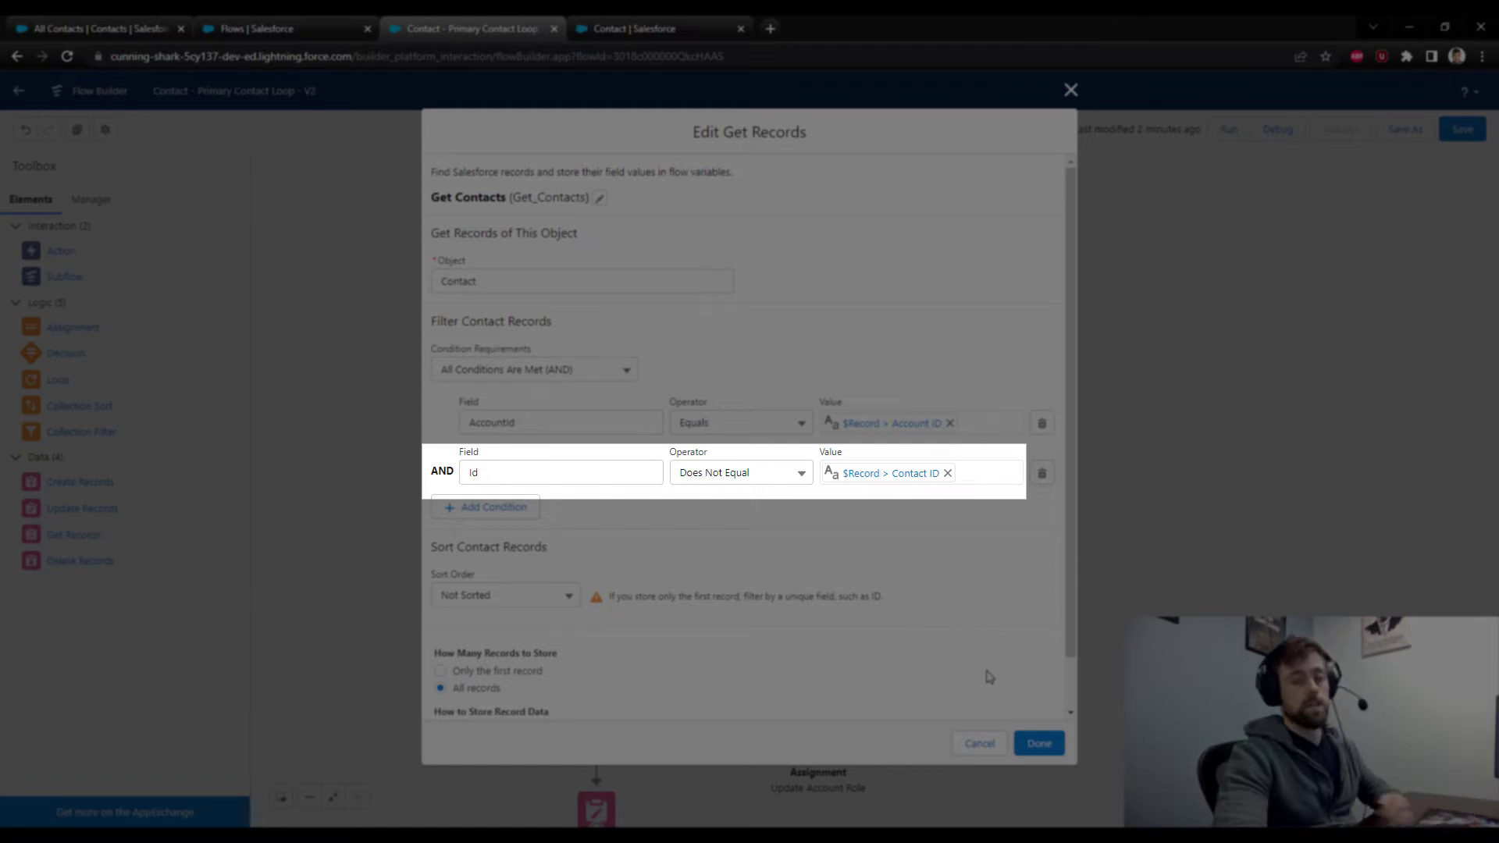
pyautogui.scroll(-1, 972, 646)
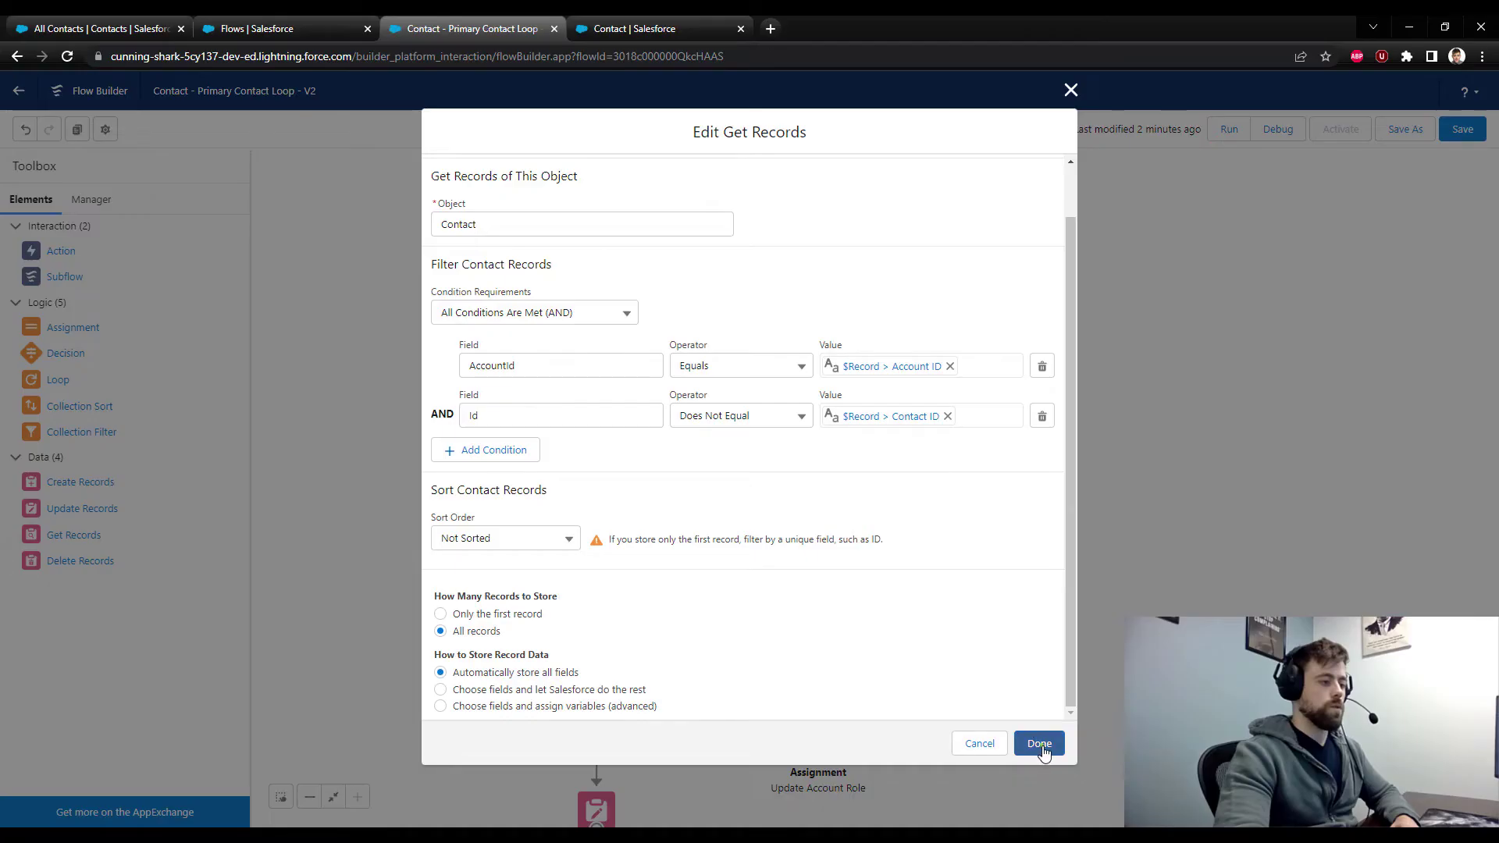
pyautogui.click(1041, 745)
pyautogui.scroll(-1, 525, 649)
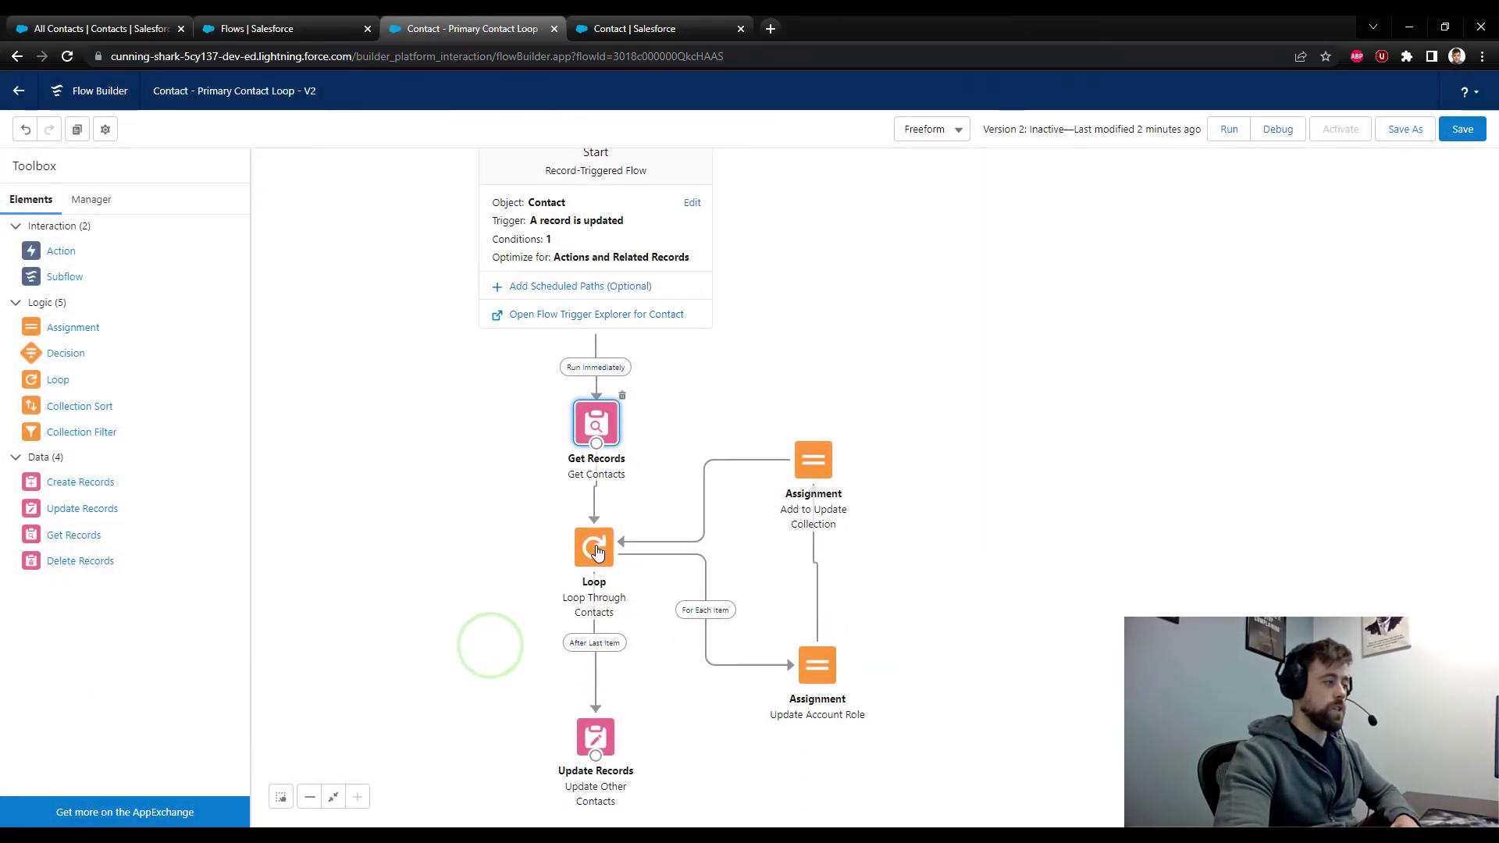
pyautogui.click(596, 550)
pyautogui.doubleClick(595, 550)
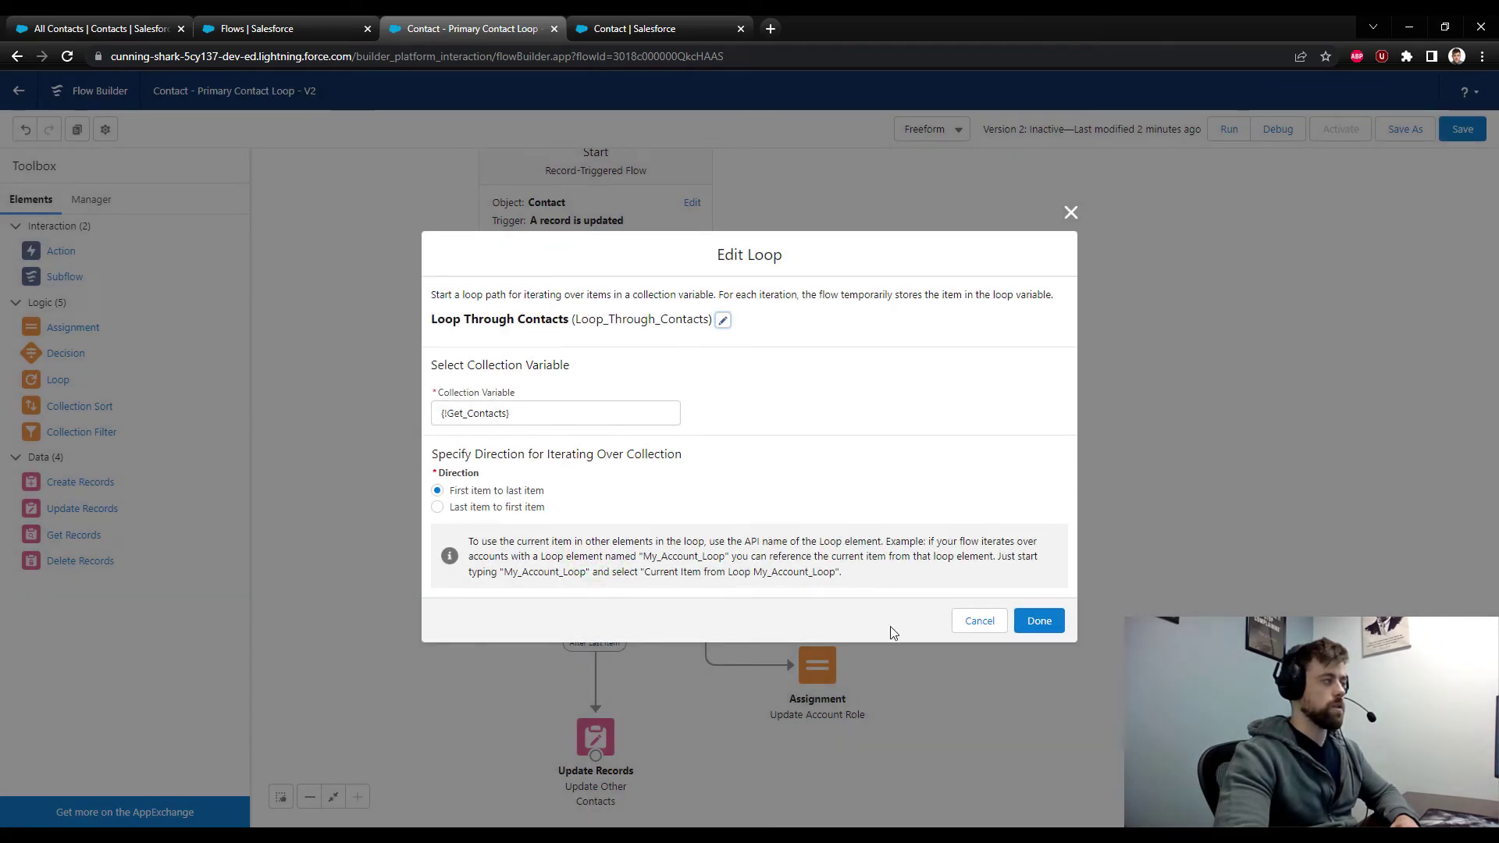
pyautogui.click(1043, 622)
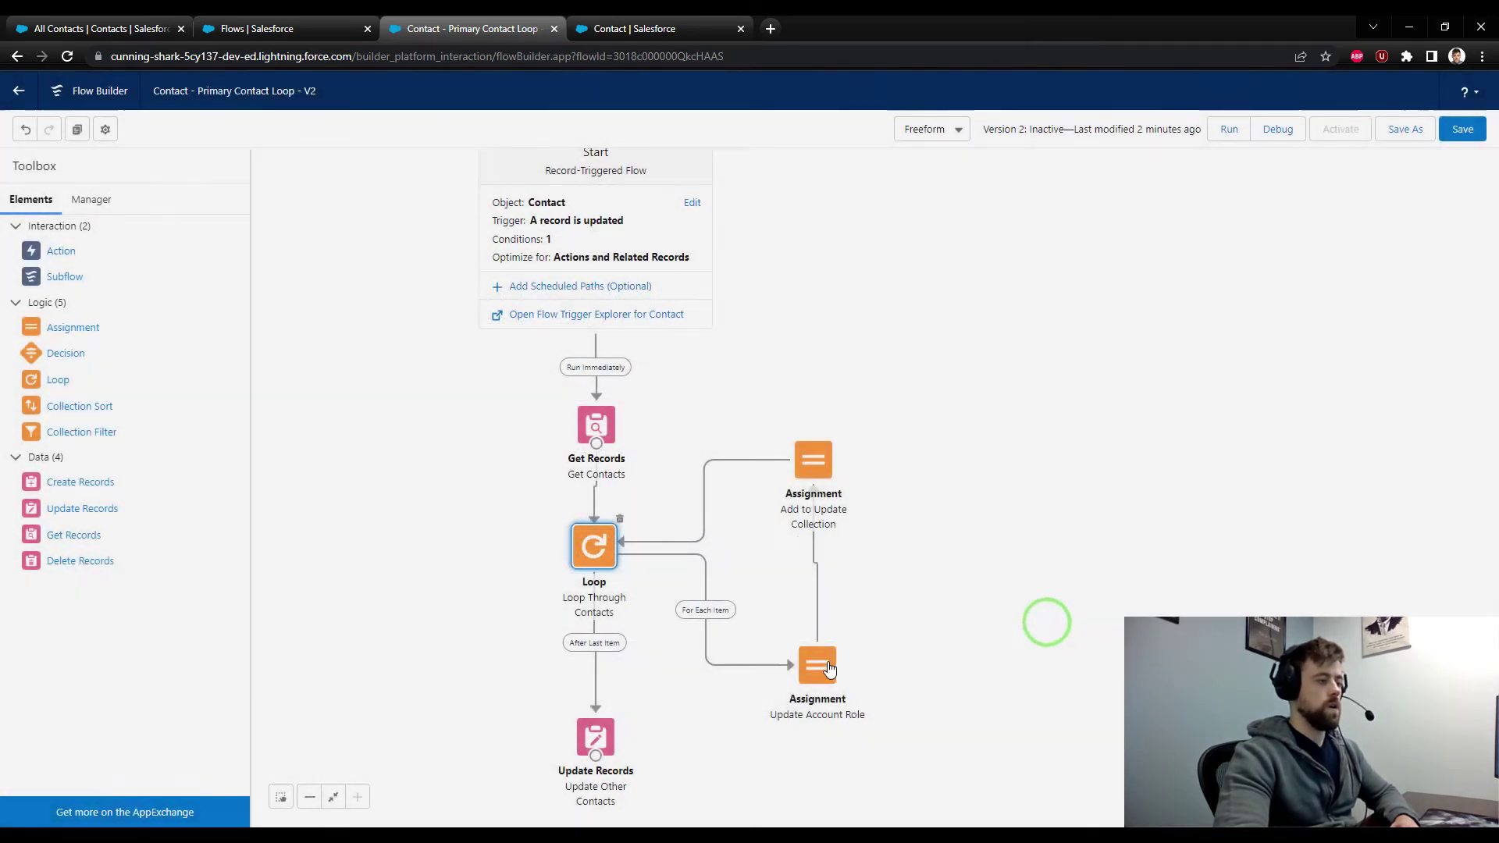
pyautogui.doubleClick(820, 664)
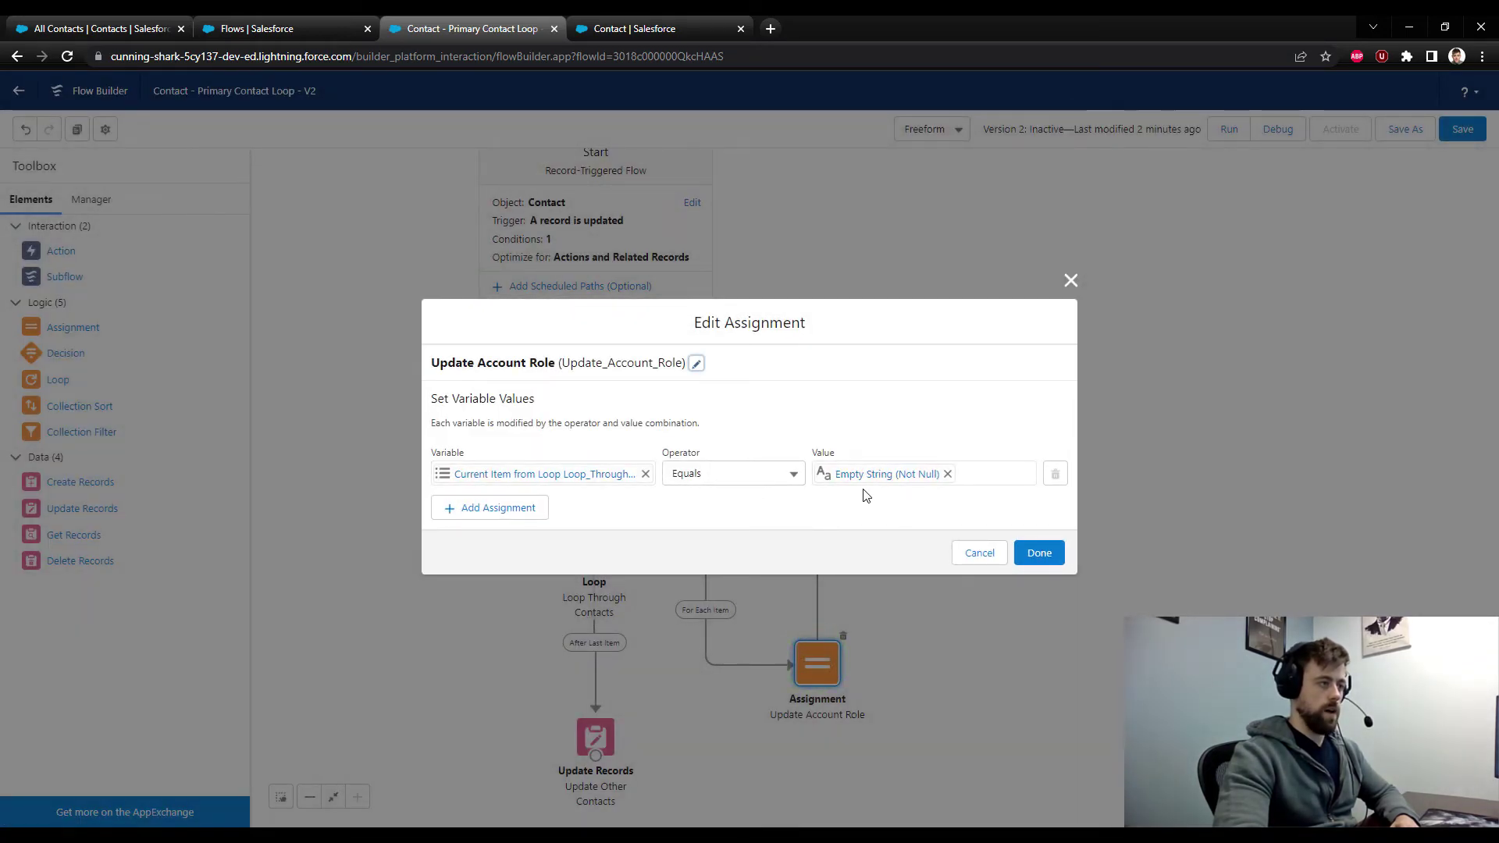
pyautogui.click(1041, 554)
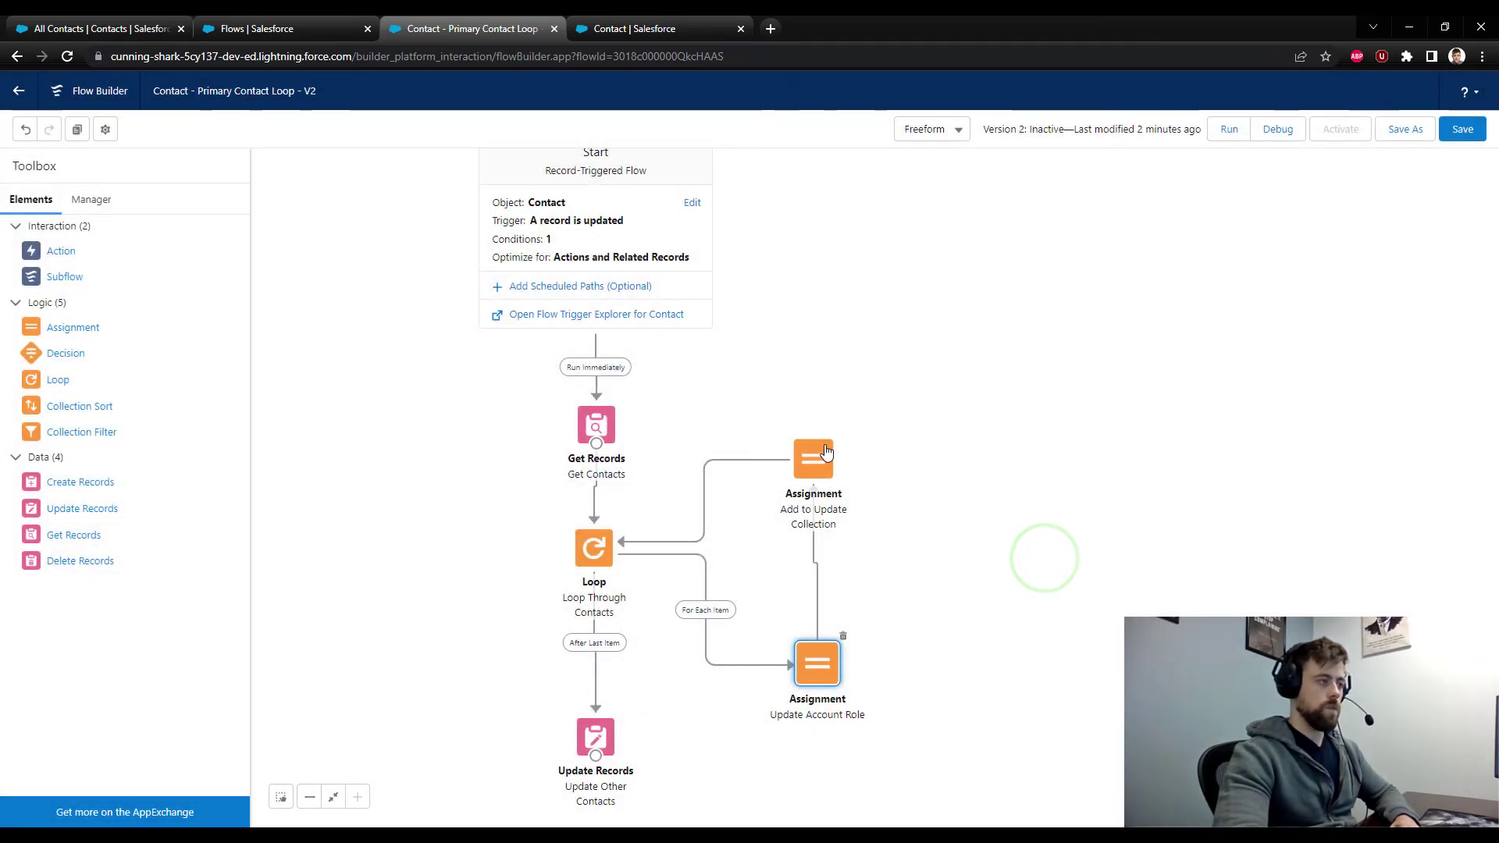
pyautogui.click(825, 450)
pyautogui.doubleClick(825, 450)
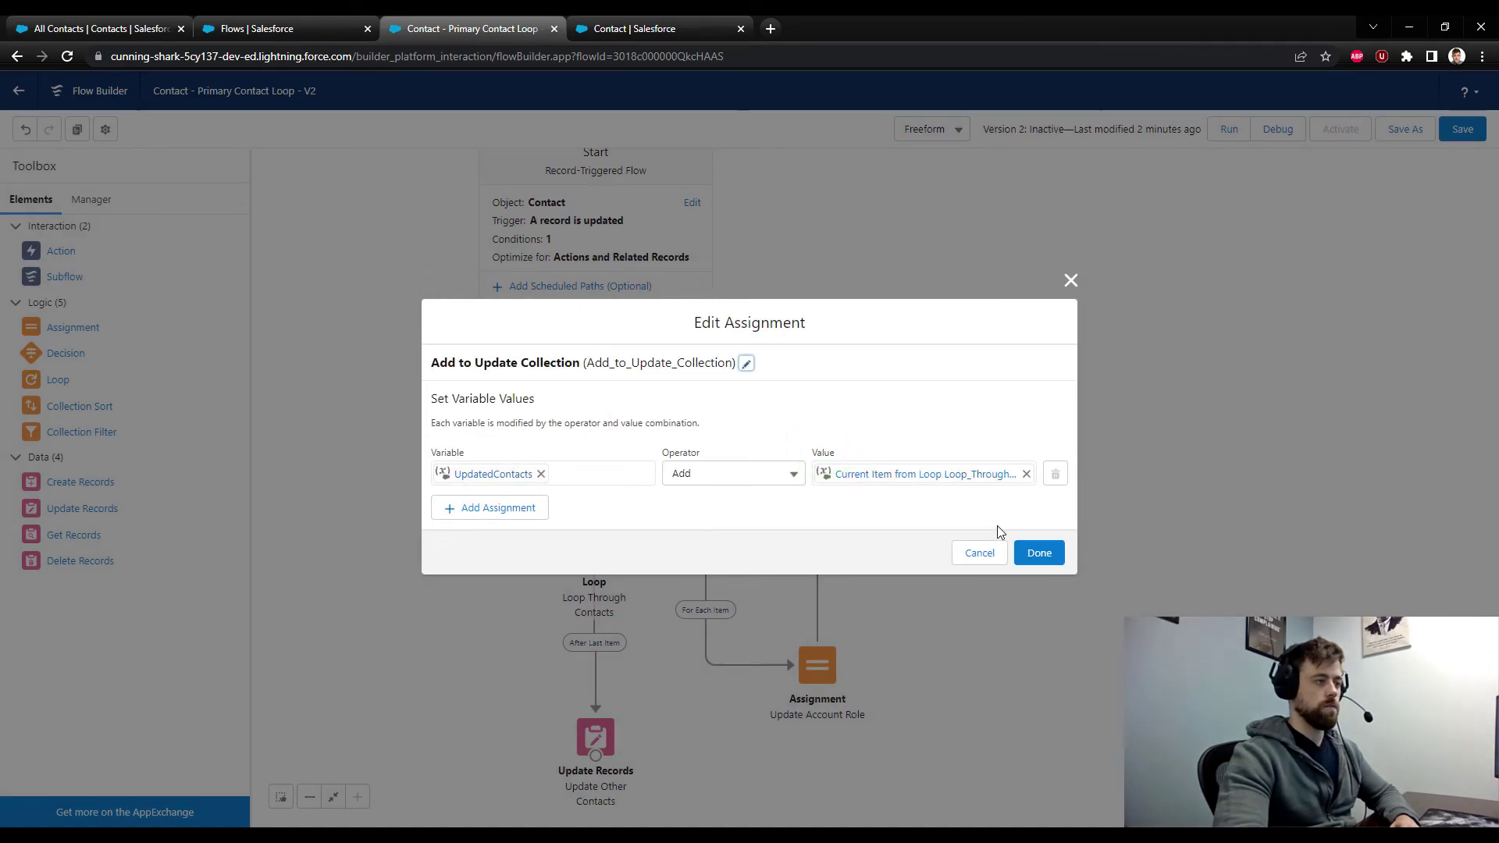
pyautogui.click(1038, 553)
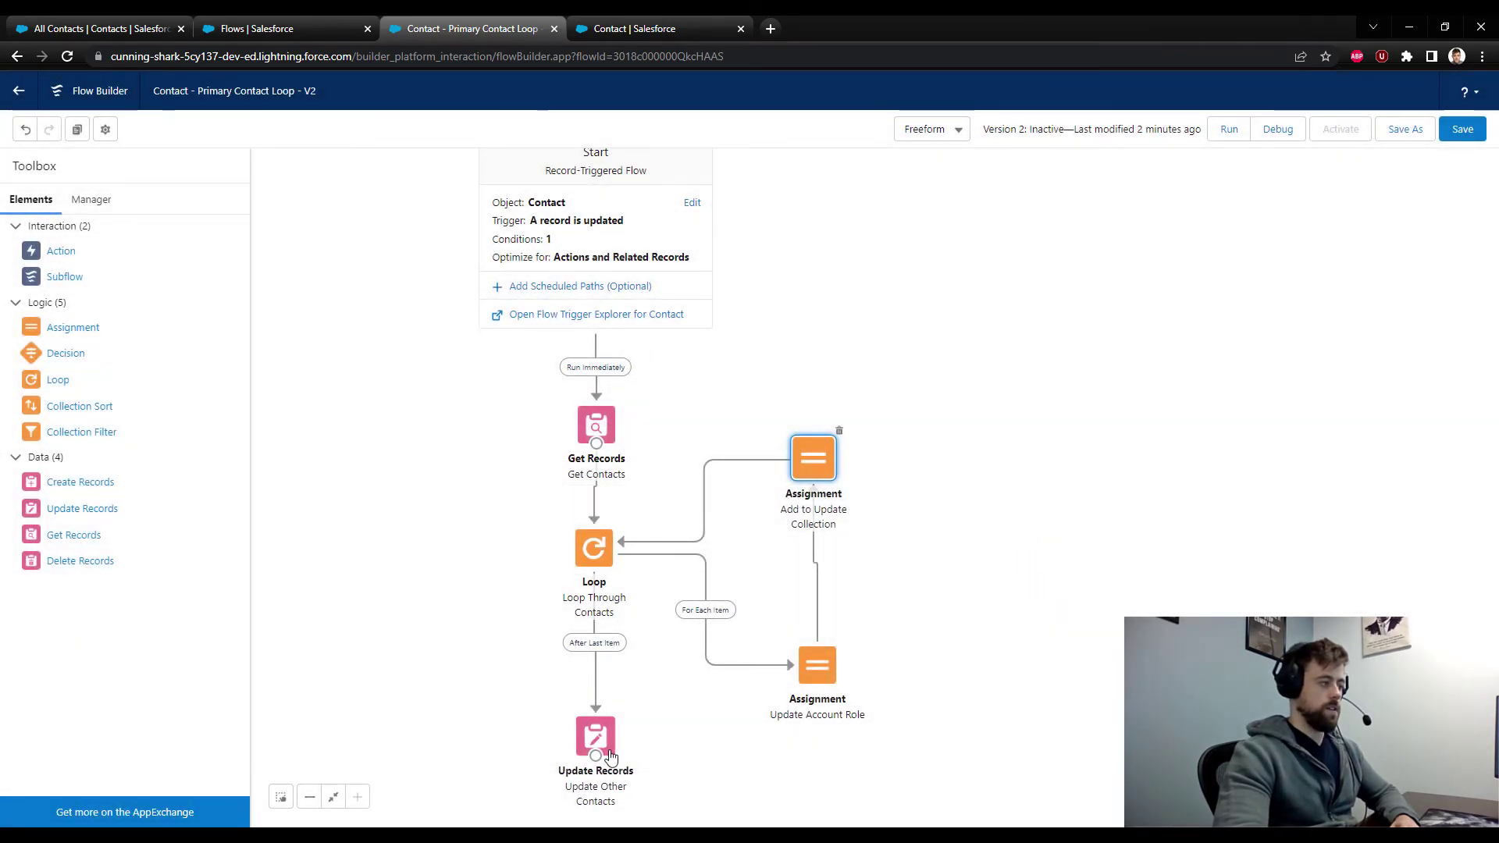
pyautogui.doubleClick(595, 732)
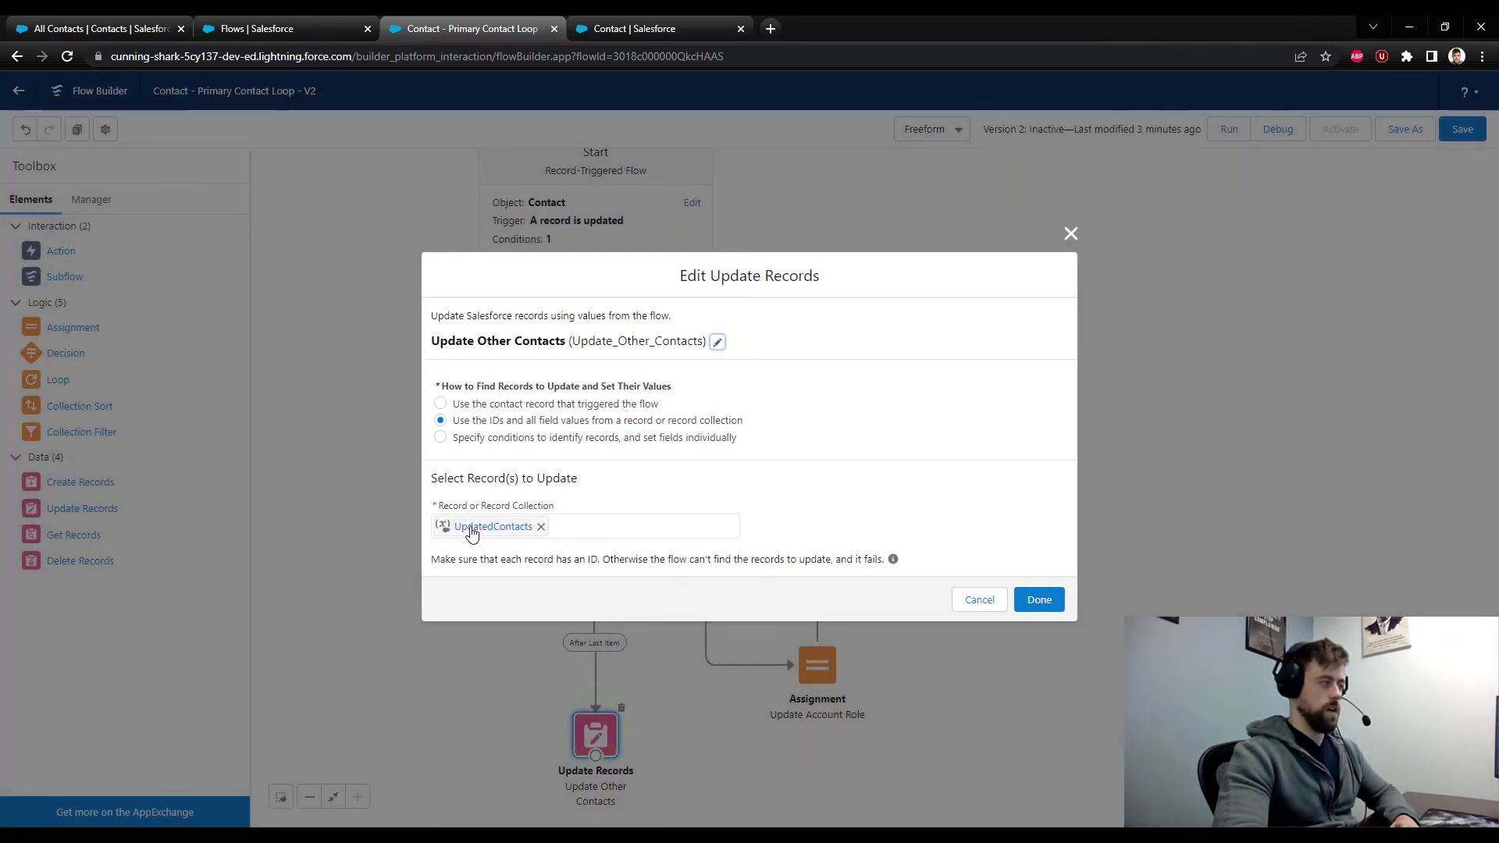
pyautogui.click(1039, 601)
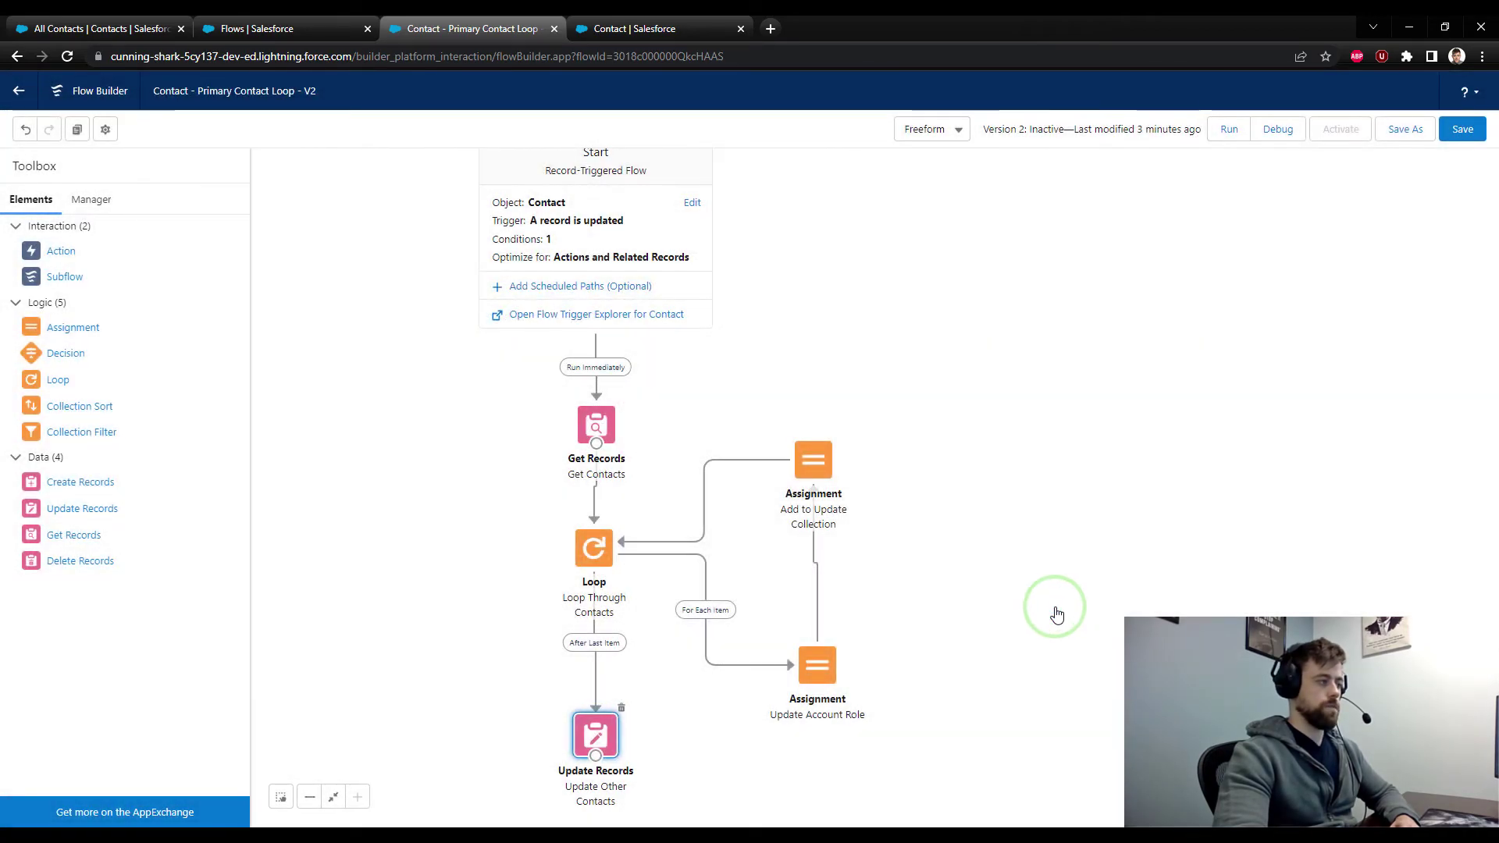
# Save and activate version 2 of Contact - Primary Contact Loop, then return to All Contacts.
pyautogui.click(1459, 131)
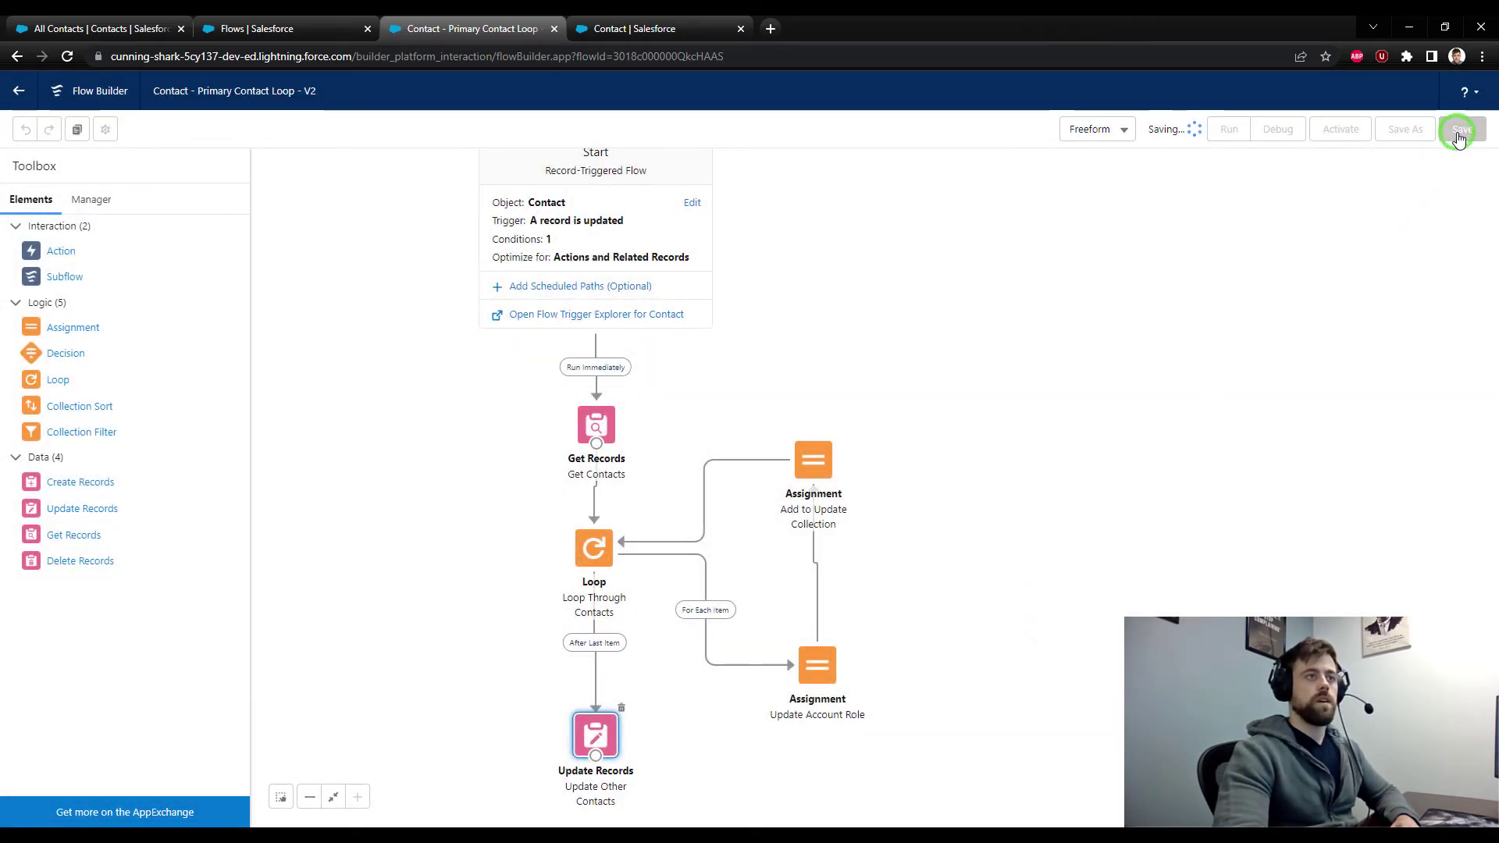
pyautogui.click(1335, 135)
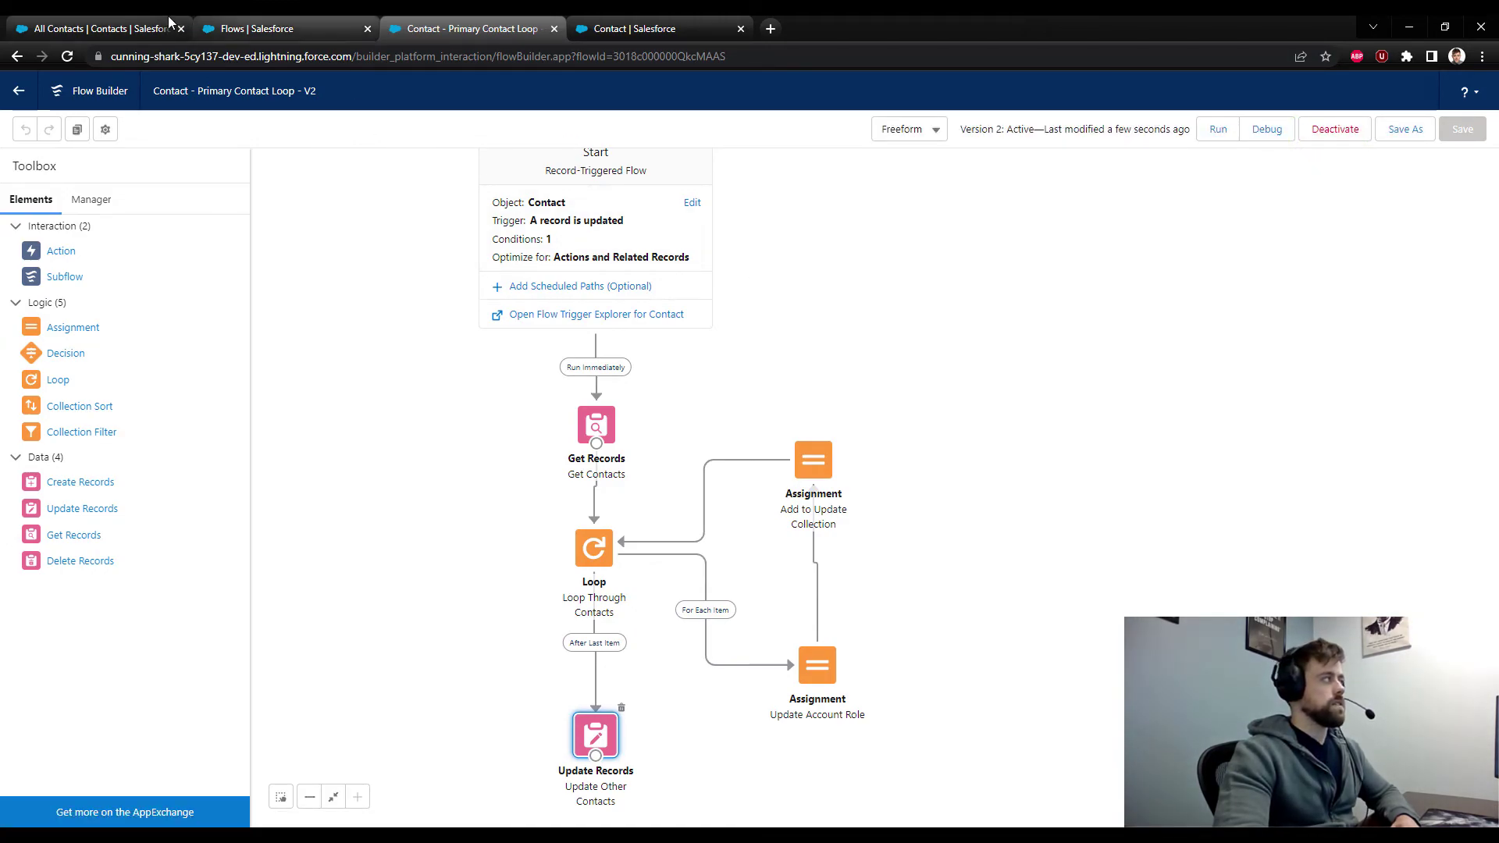
pyautogui.click(139, 23)
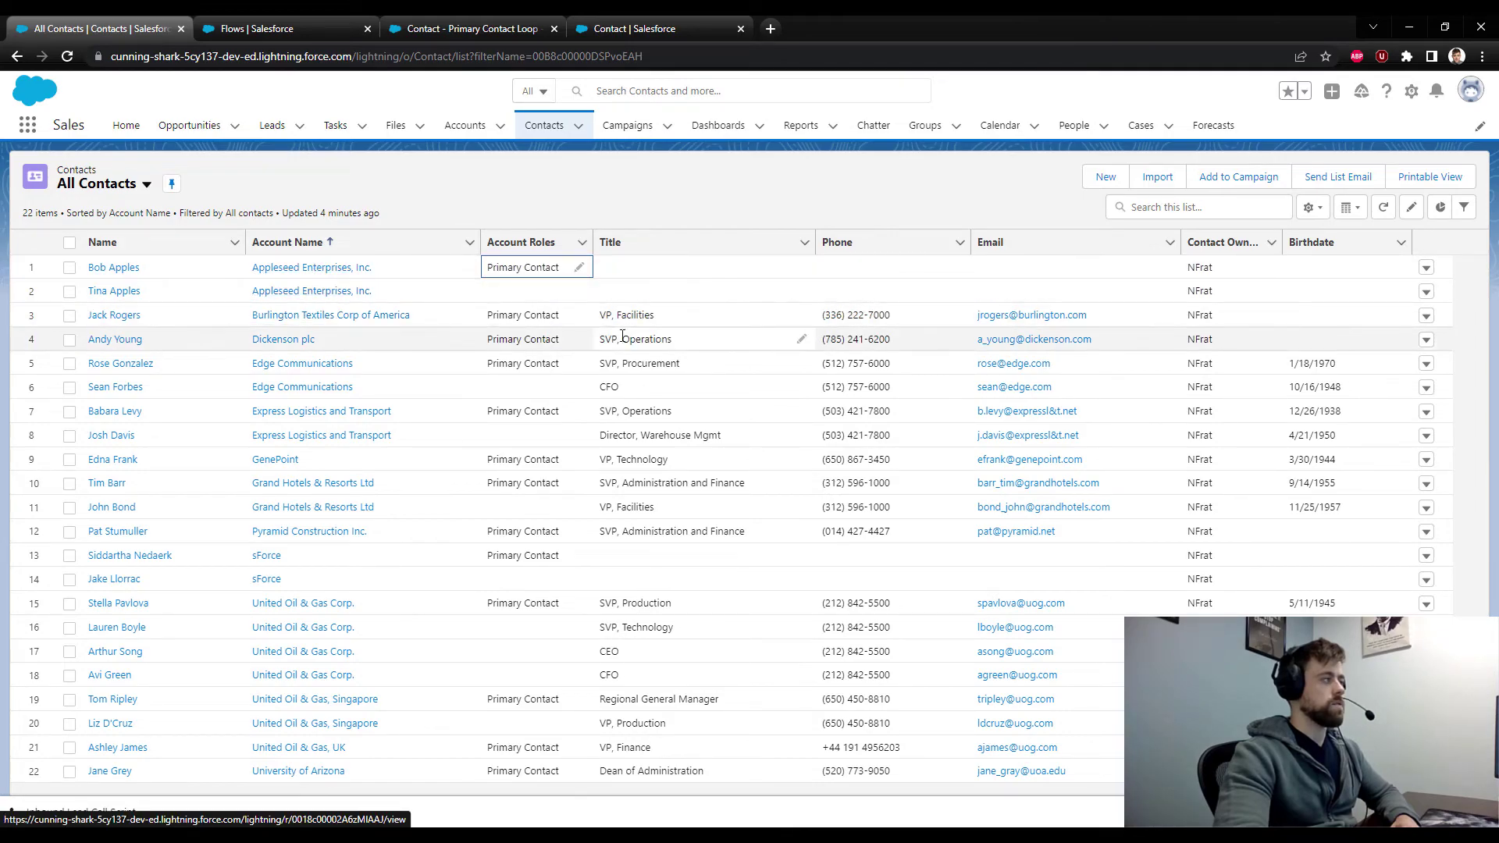
# Set row 2's Account Roles to Primary Contact, save, and refresh to see row 1 cleared.
pyautogui.click(577, 301)
pyautogui.click(566, 295)
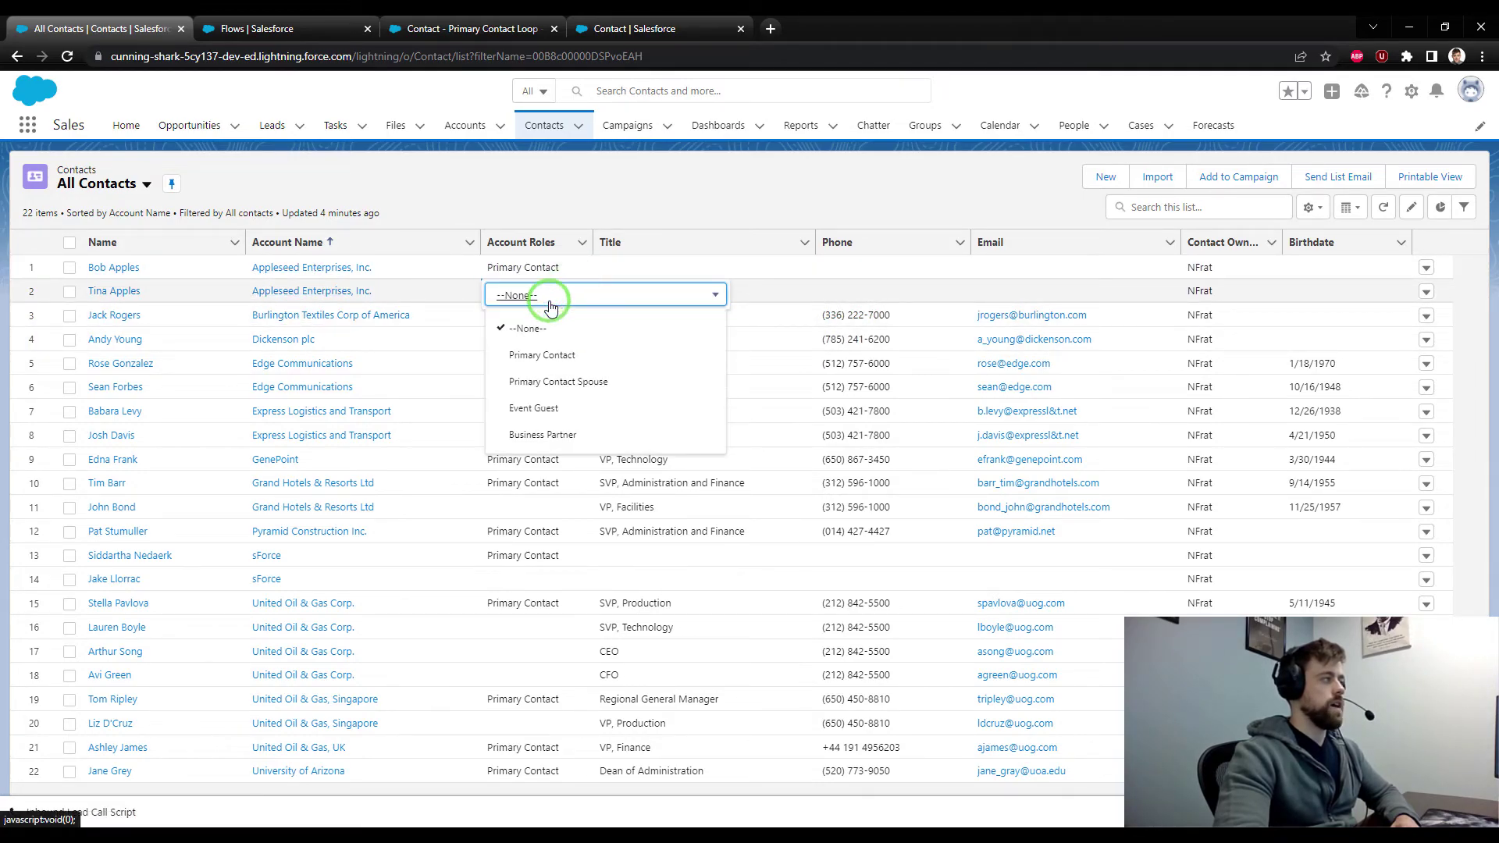
pyautogui.click(537, 357)
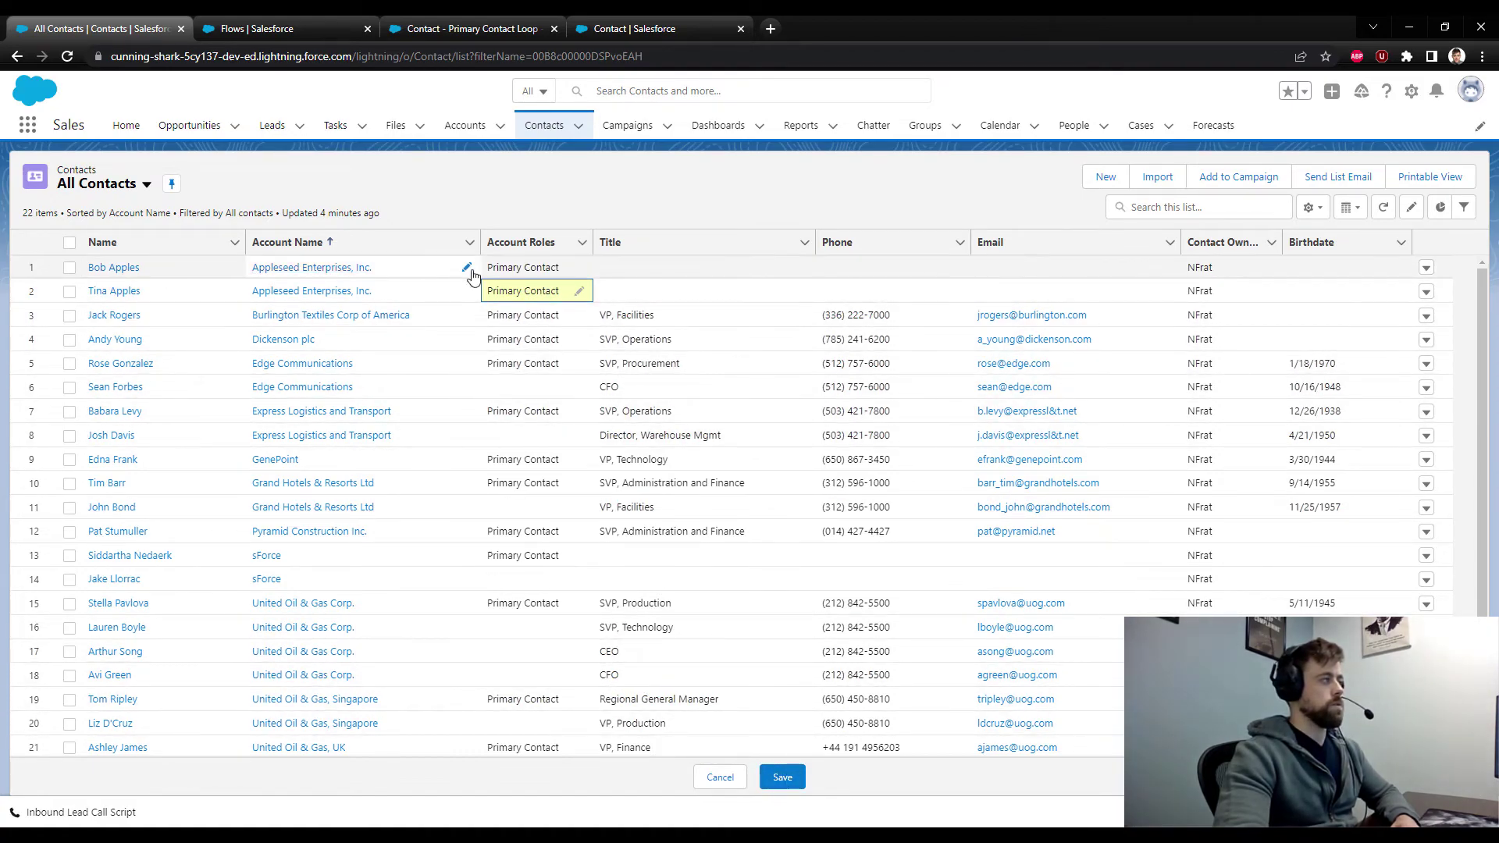
pyautogui.click(779, 778)
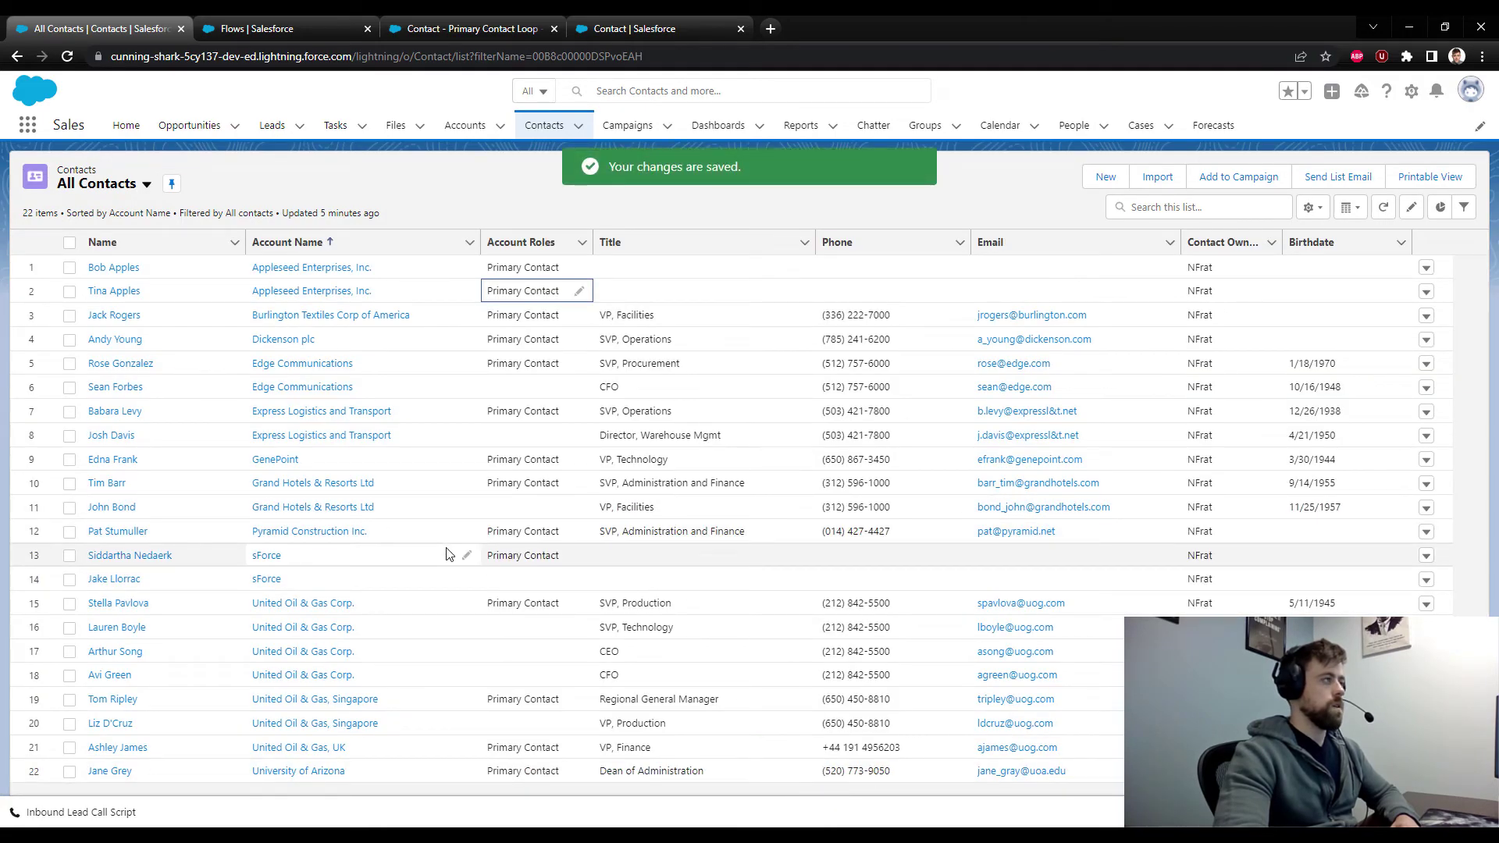
pyautogui.click(1384, 211)
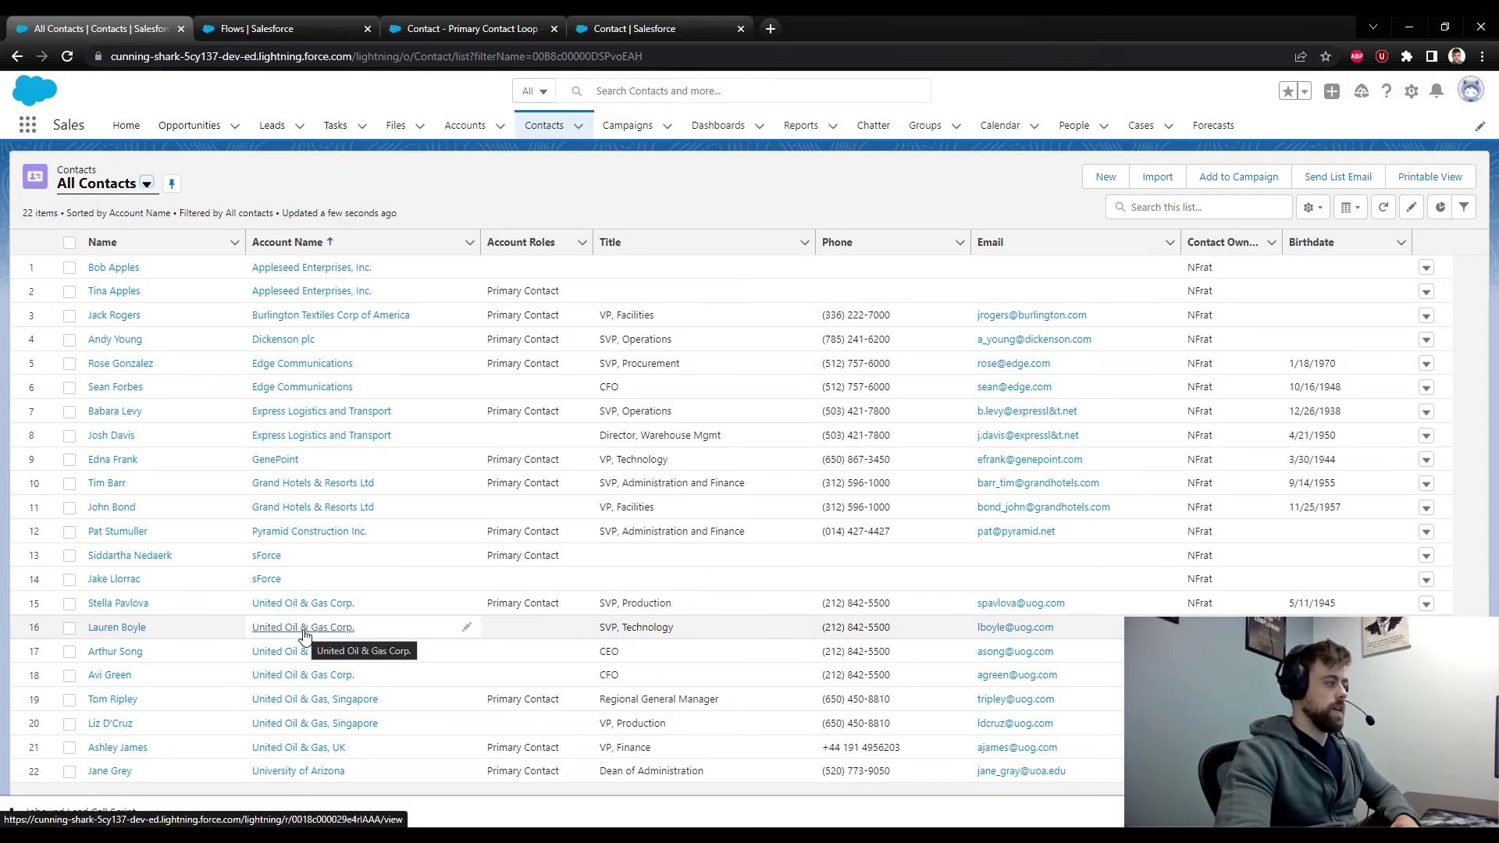
# Set row 17's Account Roles to Primary Contact, save, and refresh to check row 15 is blank.
pyautogui.click(576, 661)
pyautogui.click(536, 665)
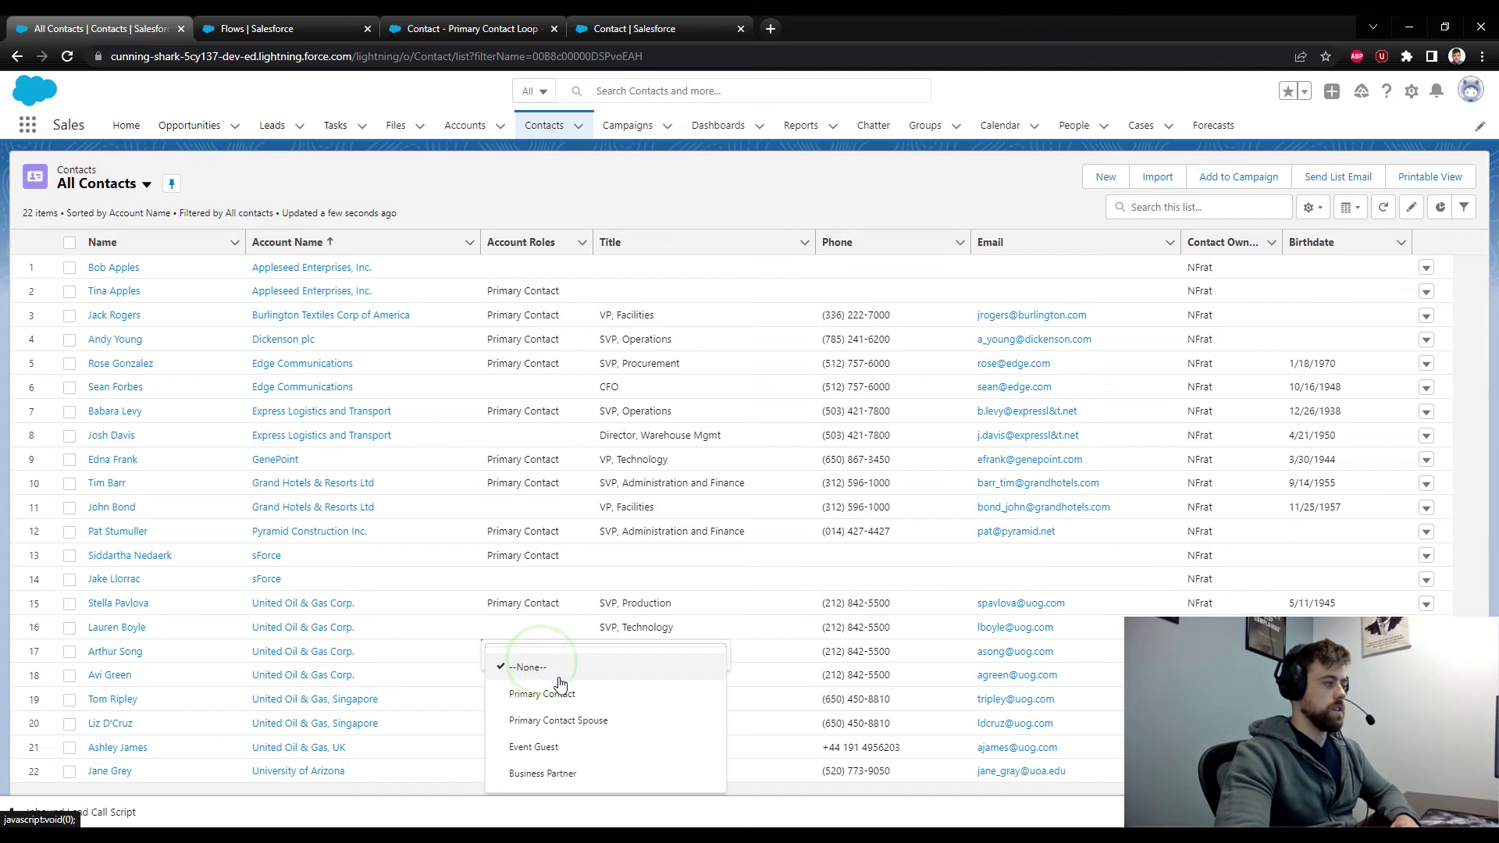
pyautogui.click(550, 695)
pyautogui.click(779, 775)
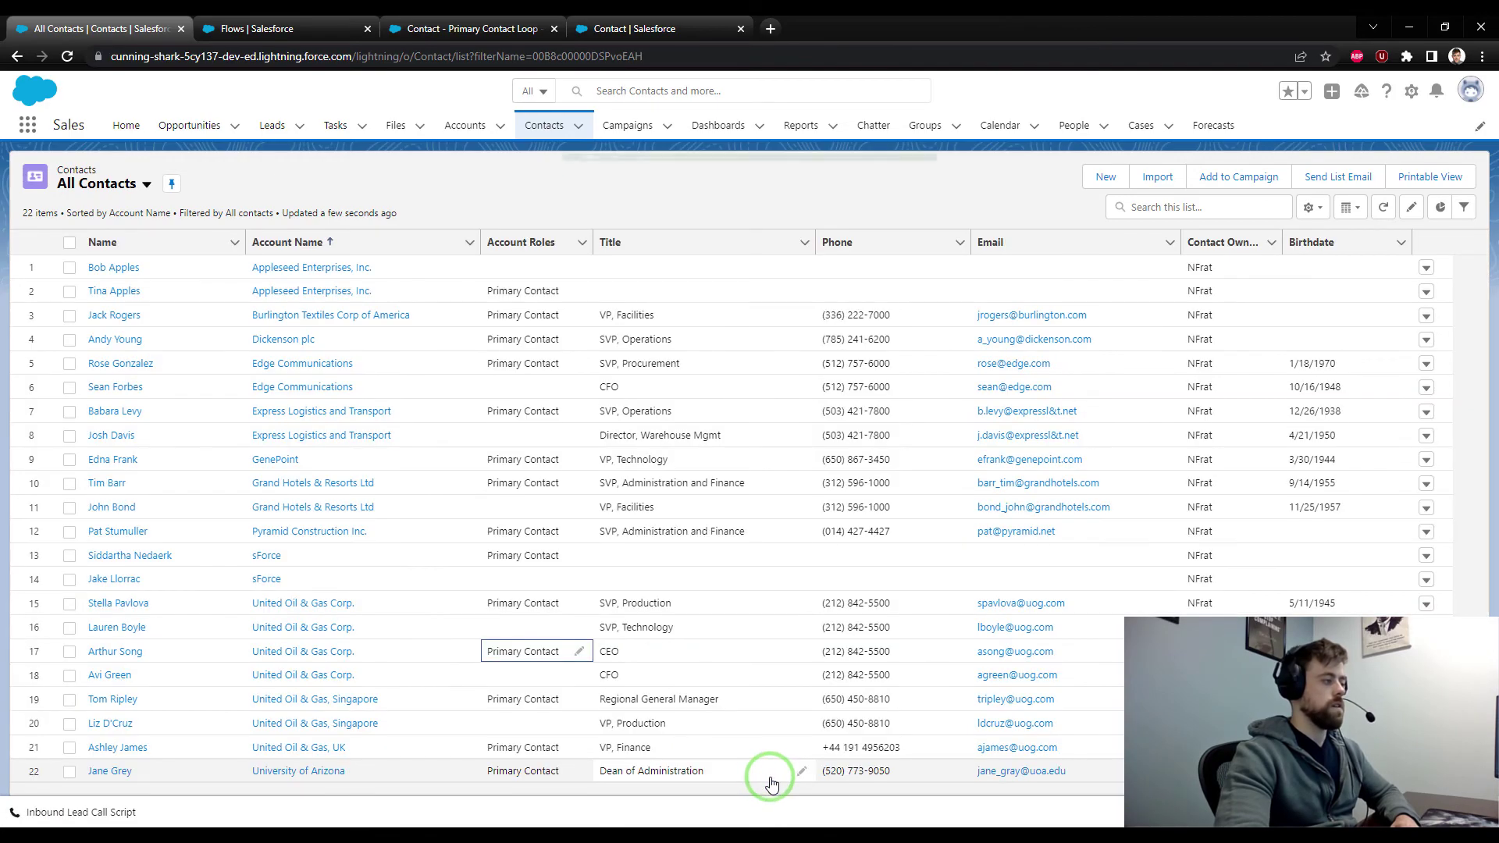
pyautogui.click(1383, 208)
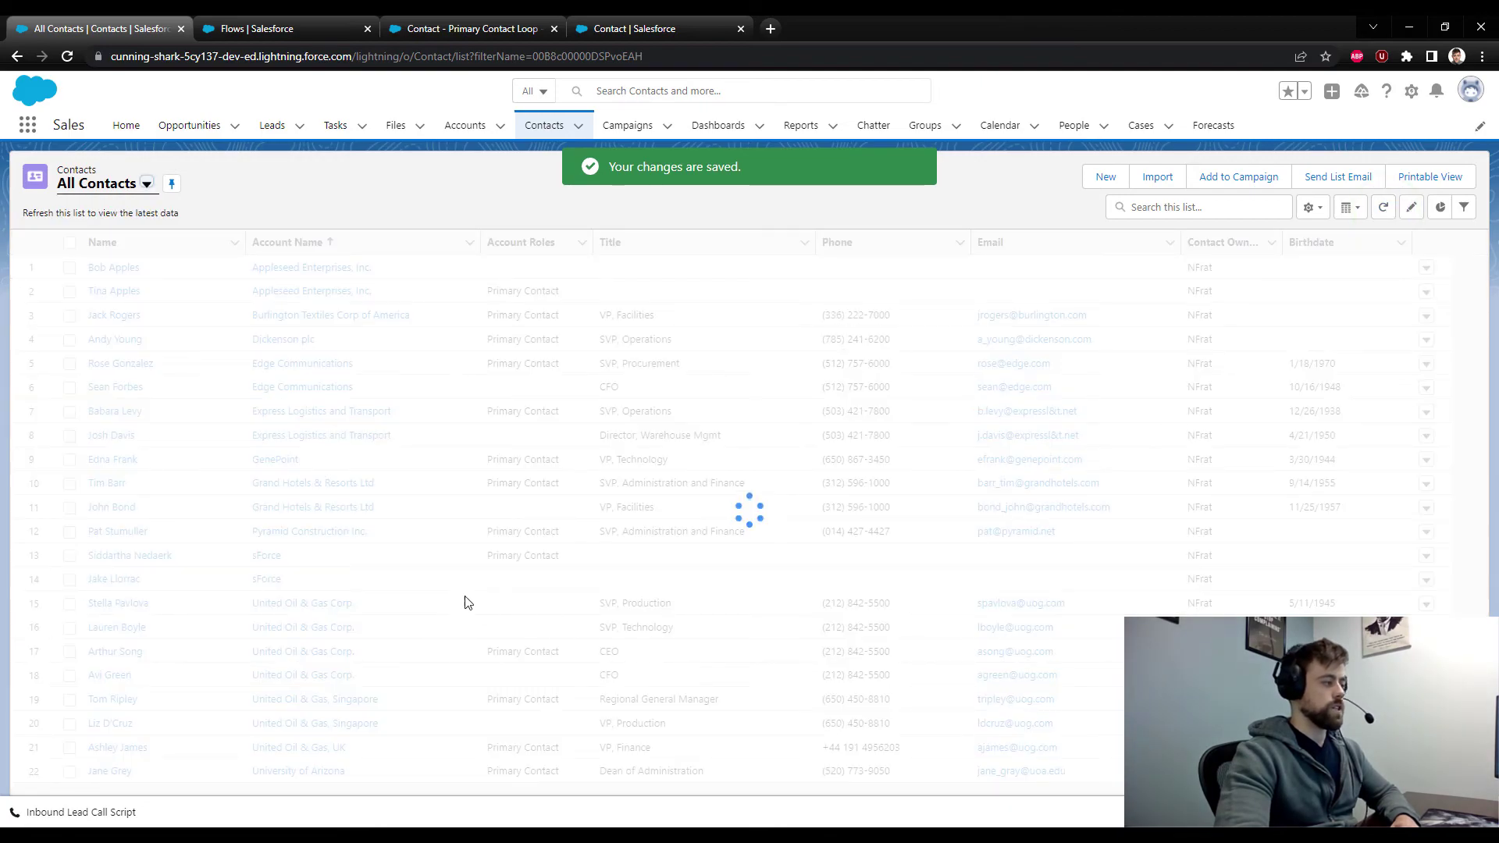